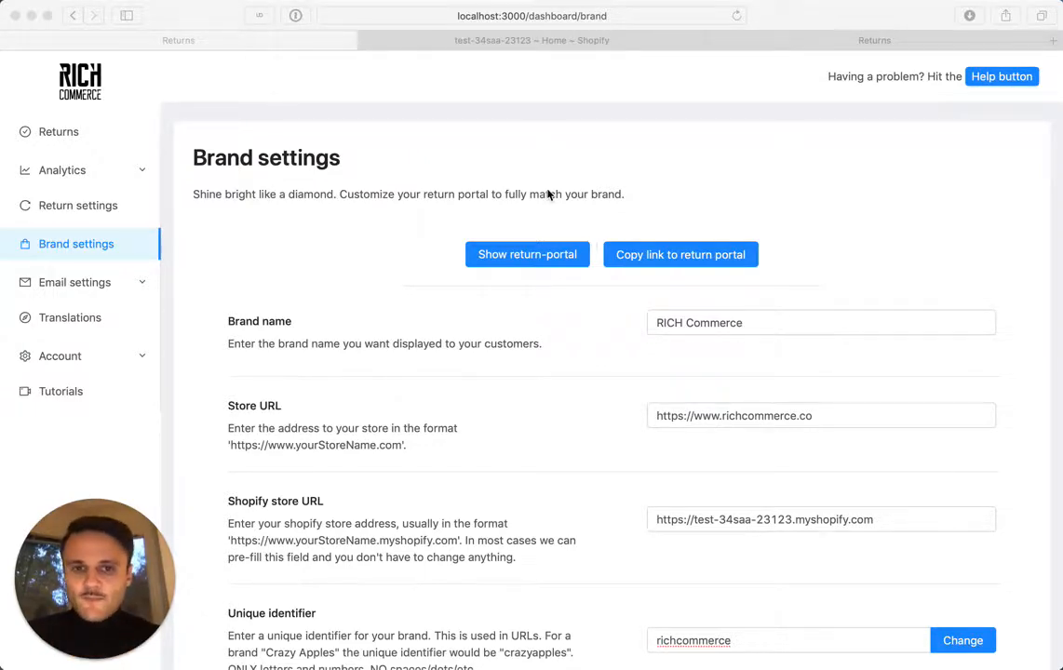
Preview the customer return portal from the brand settings, view the brand color options, and close the portal previews
{"action": "left_click", "coordinate": [491, 219]}
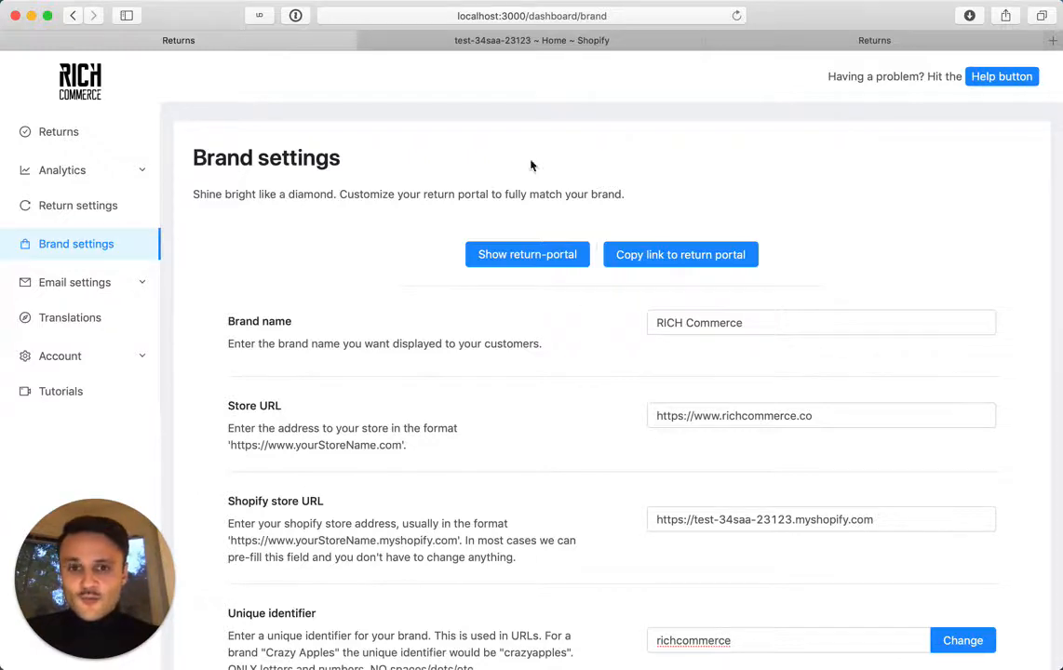
{"action": "left_click", "coordinate": [496, 255]}
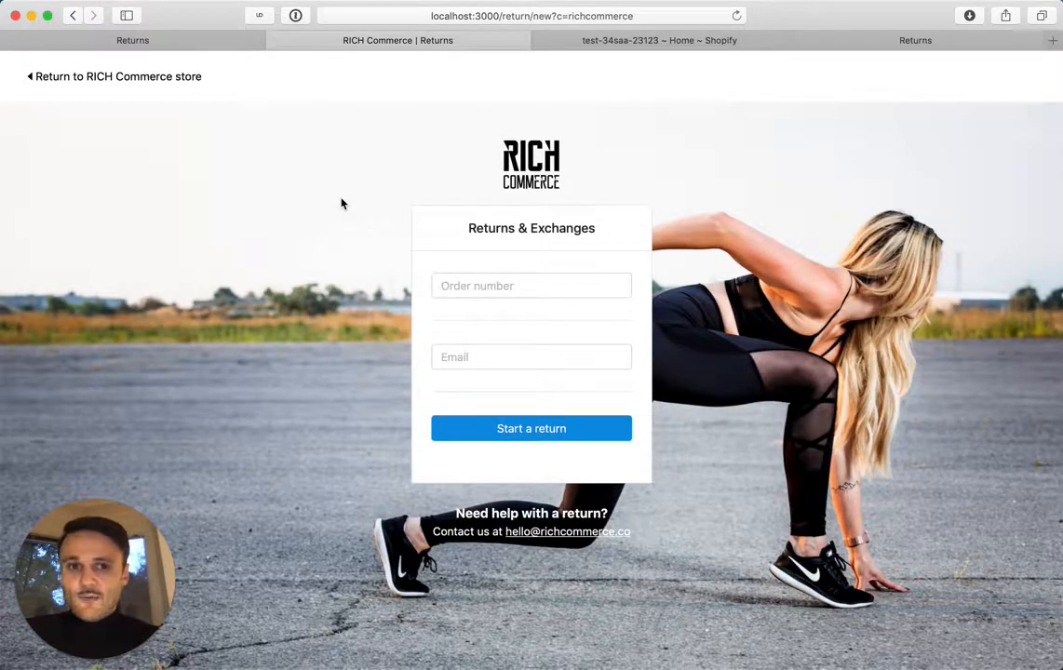
{"action": "left_click", "coordinate": [824, 41]}
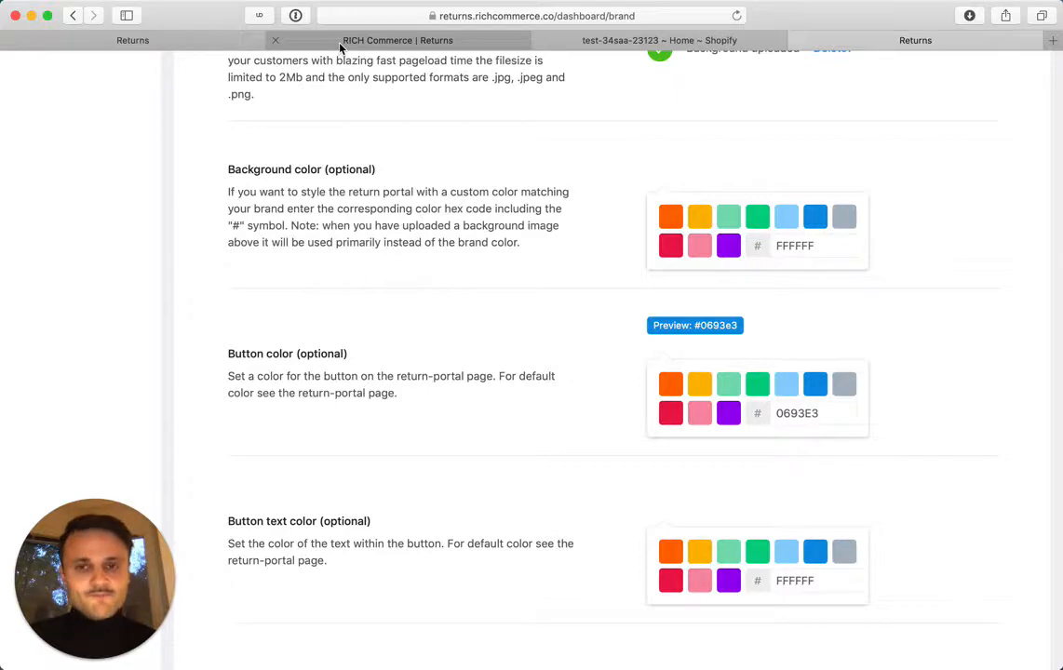
{"action": "left_click", "coordinate": [341, 46]}
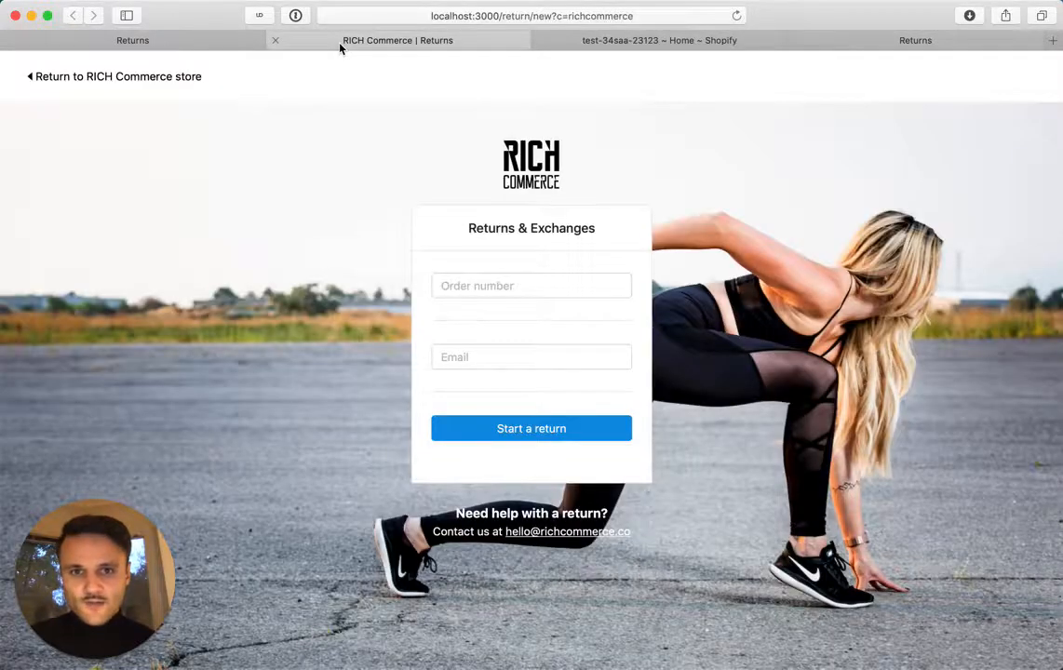
{"action": "left_click", "coordinate": [213, 37]}
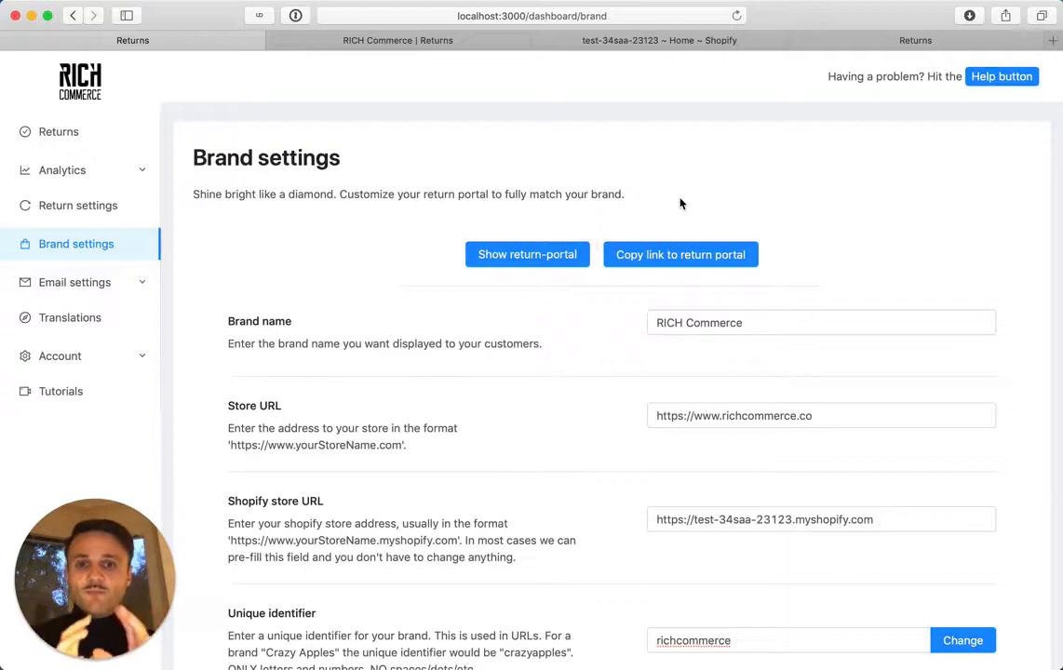
{"action": "left_click", "coordinate": [508, 258]}
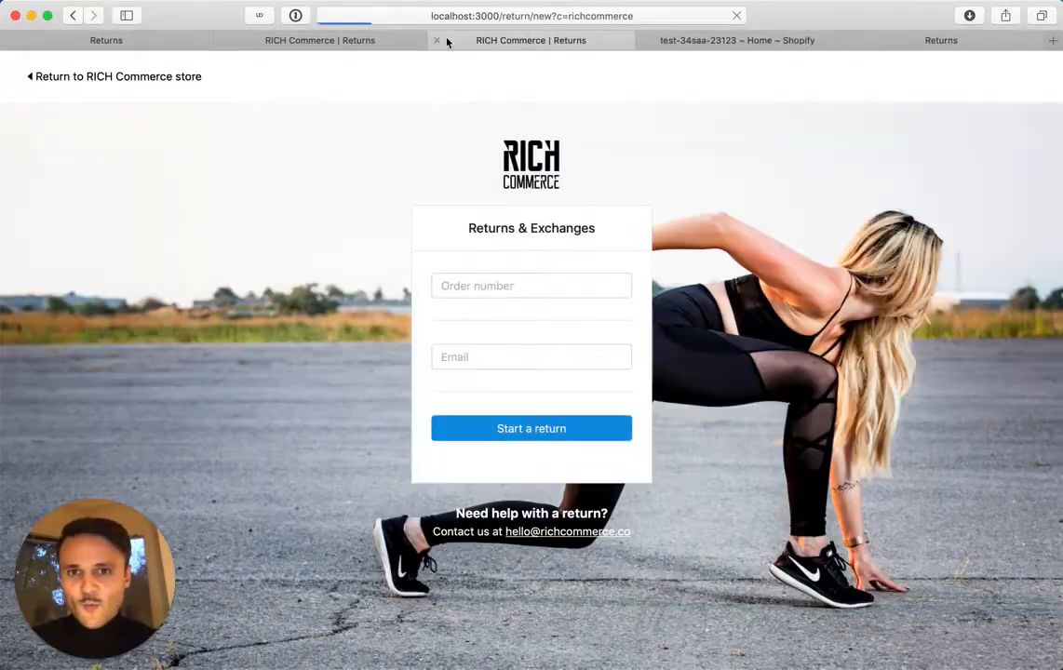
{"action": "left_click", "coordinate": [437, 40]}
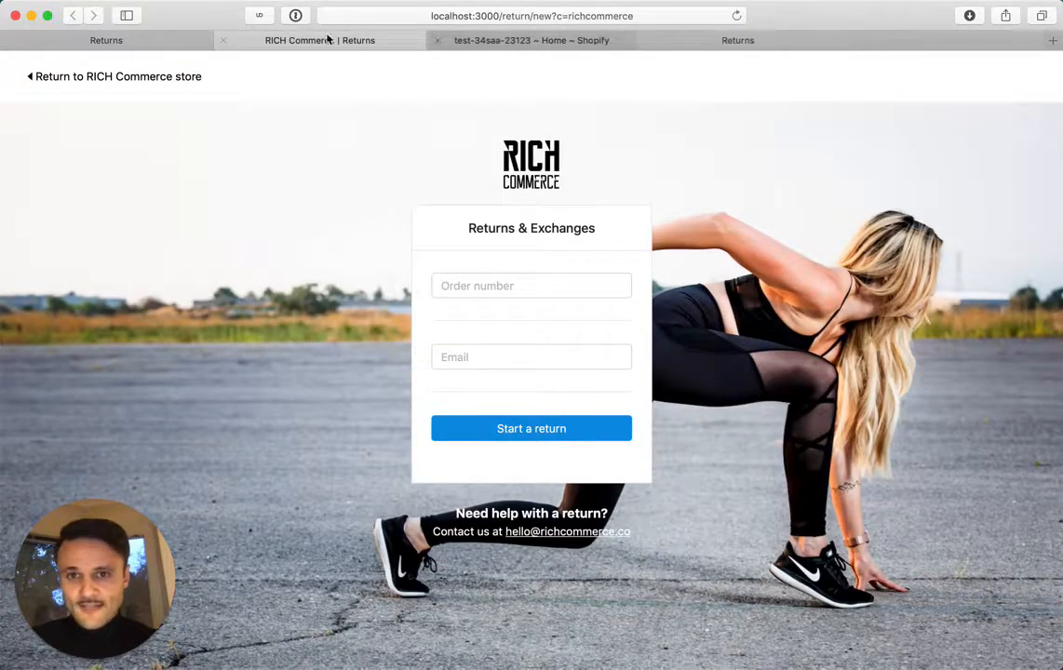
{"action": "left_click", "coordinate": [225, 42]}
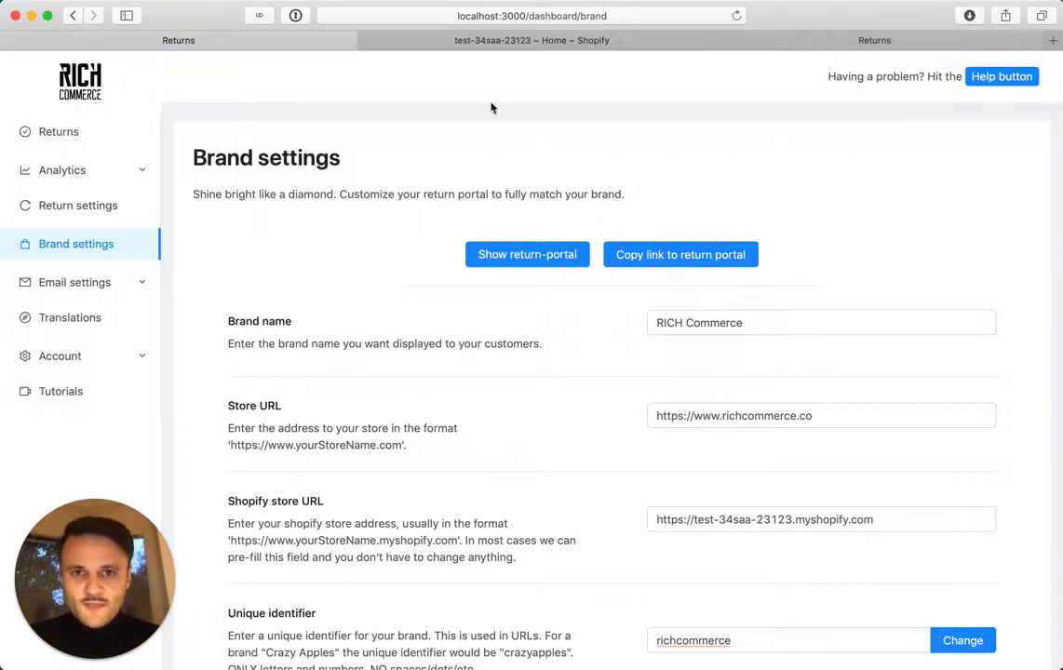
Switch to the Shopify admin and start a new online store page titled "Returns & Exhanges"
{"action": "left_click", "coordinate": [503, 41]}
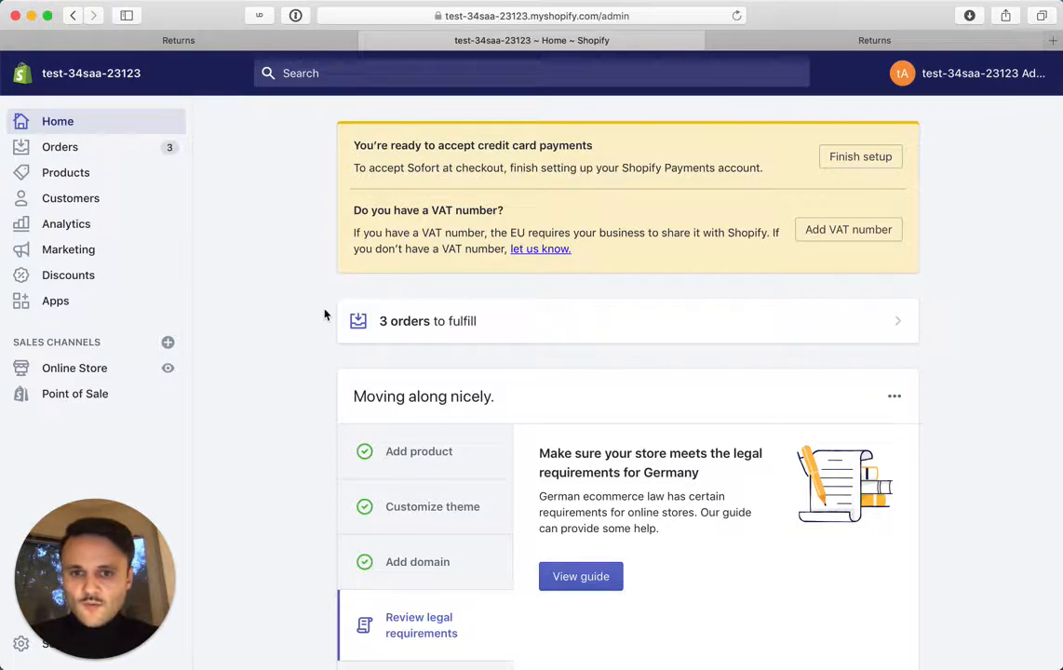
{"action": "left_click", "coordinate": [129, 370]}
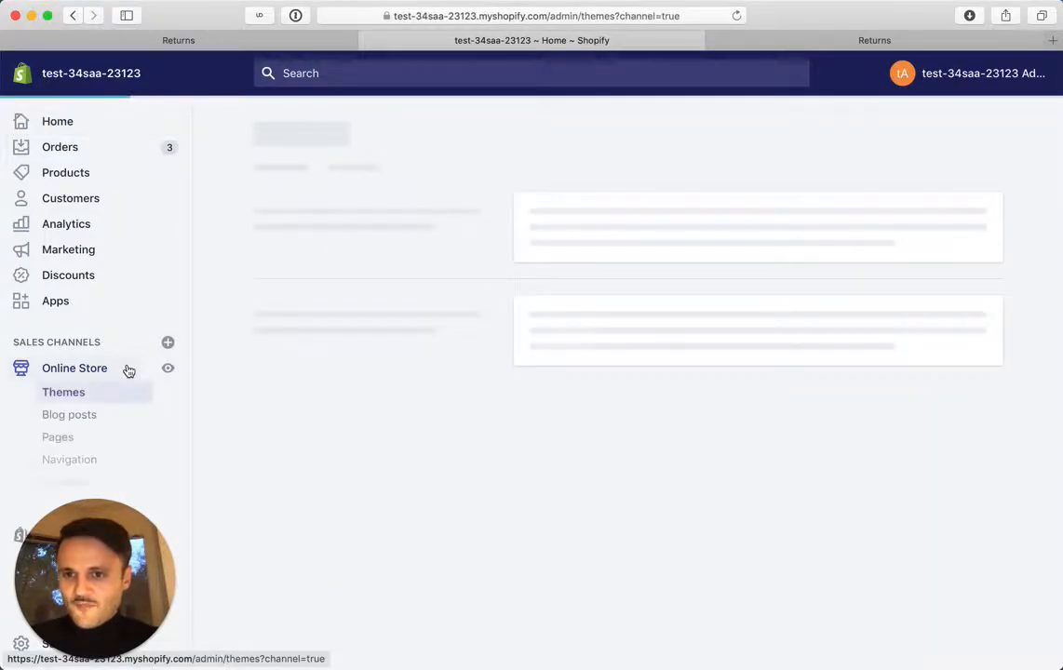
{"action": "left_click", "coordinate": [104, 440]}
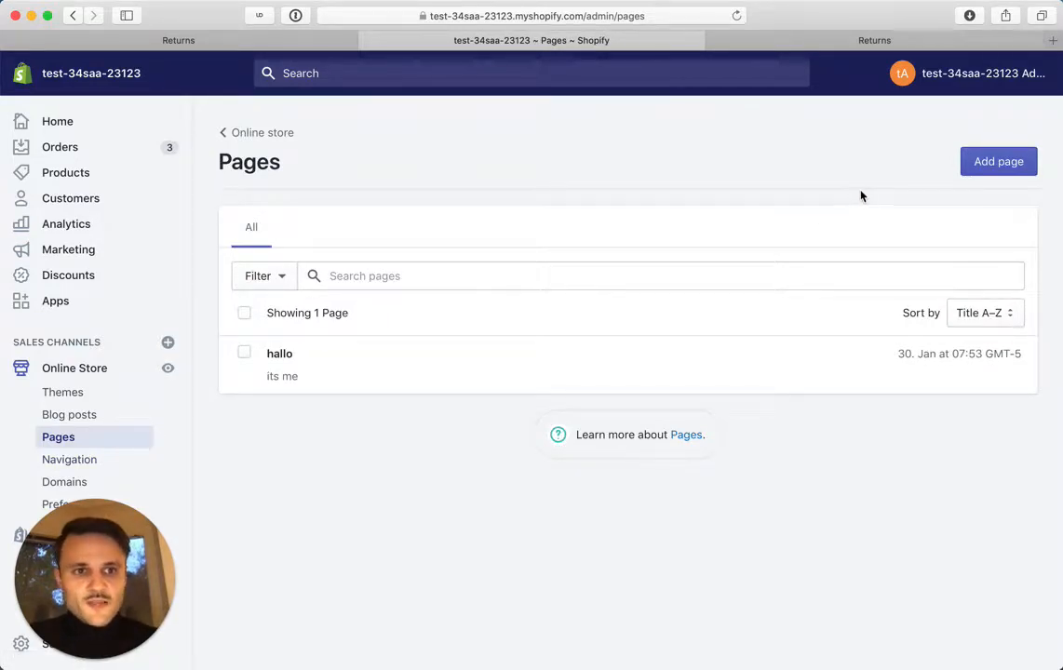
{"action": "left_click", "coordinate": [986, 156]}
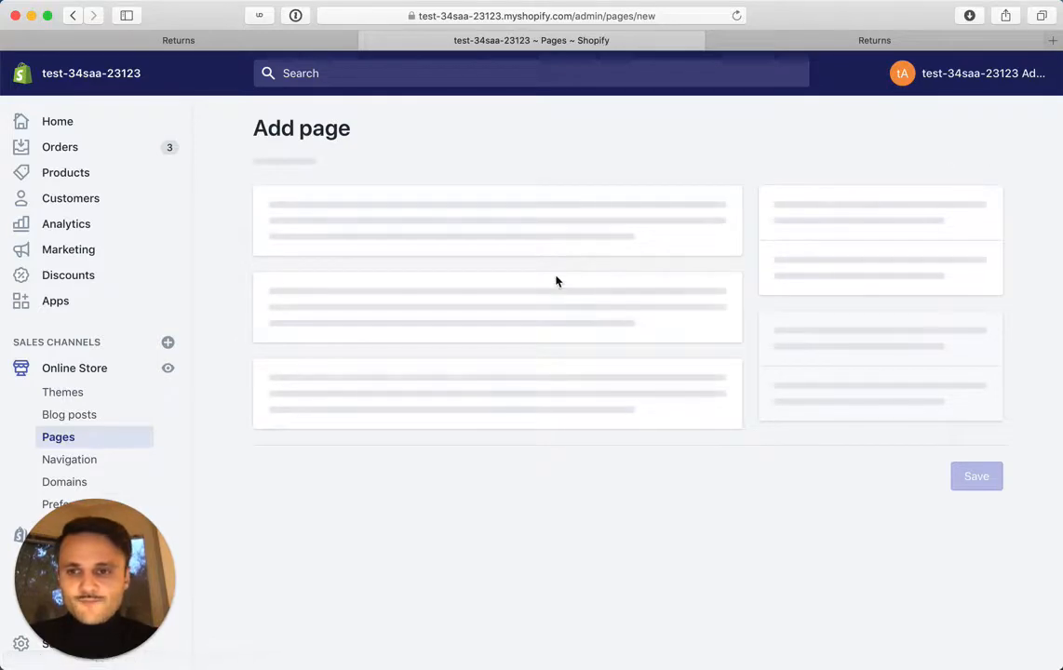
{"action": "left_click", "coordinate": [463, 274]}
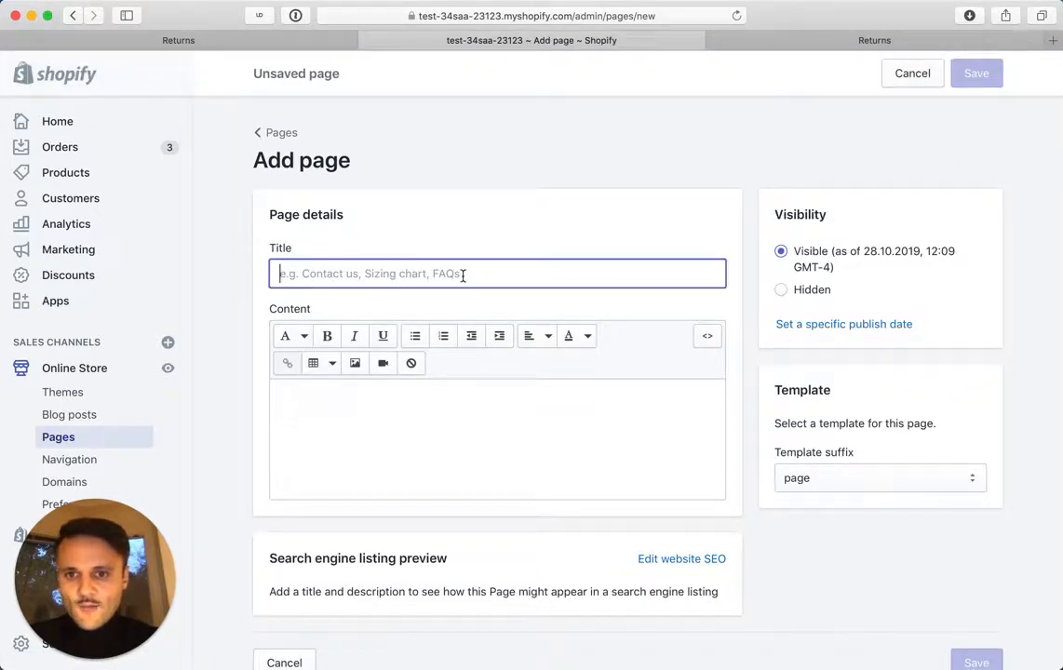
{"action": "type", "text": "Returns "}
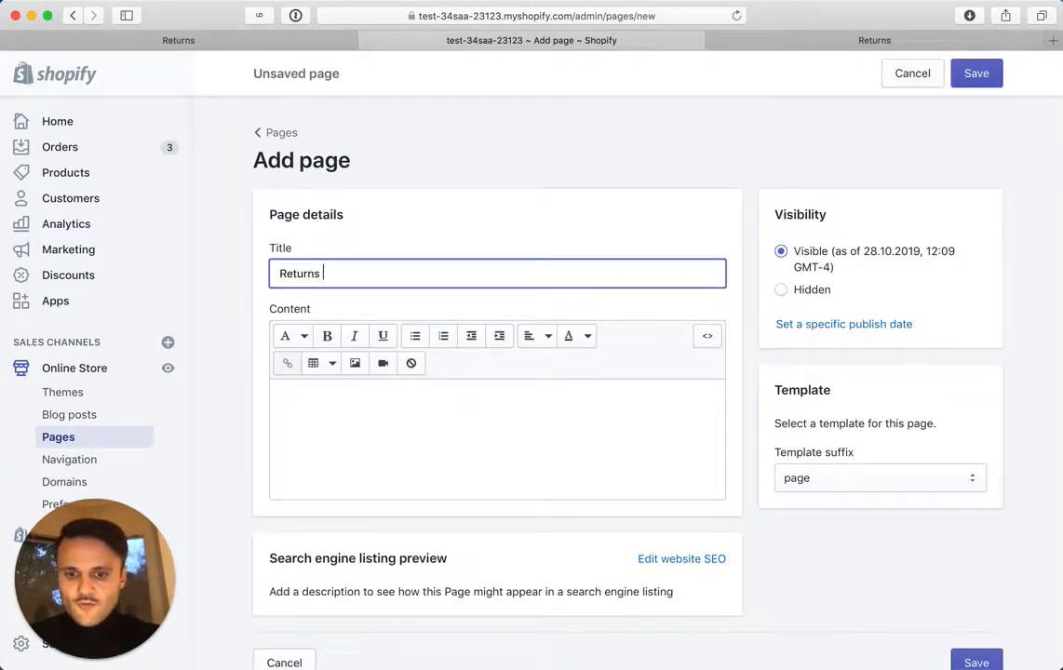
{"action": "type", "text": "& Exhanges"}
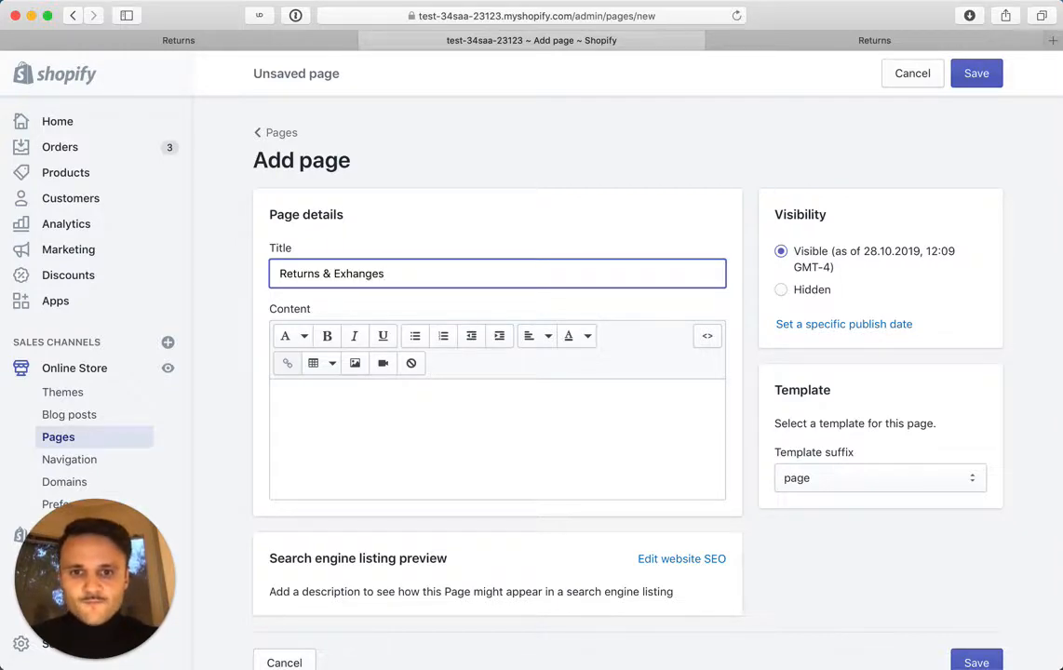
Switch the page content to HTML editing and copy the complete return portal iframe code from TextEdit
{"action": "left_click", "coordinate": [705, 340]}
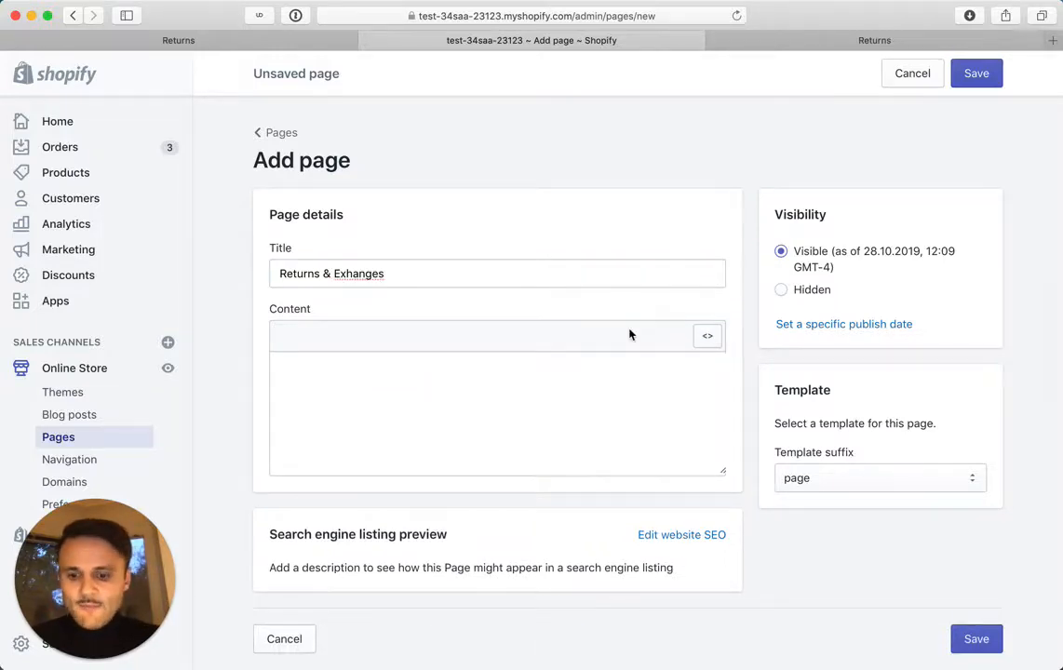
{"action": "key", "text": "super+Tab"}
{"action": "key", "text": "super+Tab"}
{"action": "key", "text": "super+Tab"}
{"action": "key", "text": "super+Tab"}
{"action": "key", "text": "super+Tab"}
{"action": "key", "text": "super+Tab"}
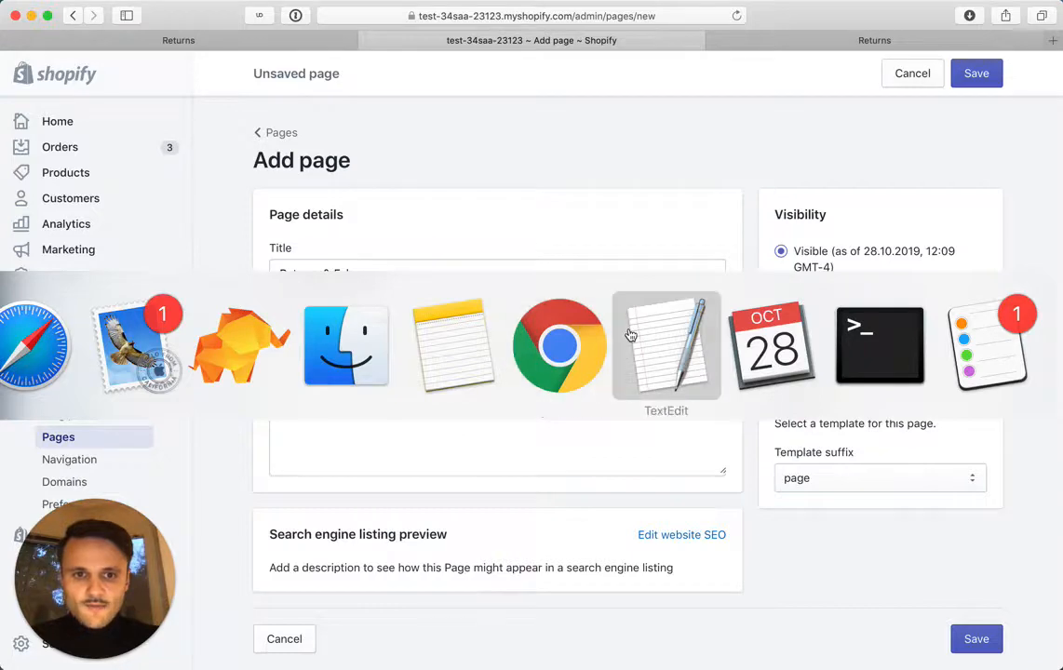
{"action": "left_click_drag", "start_coordinate": [293, 185], "coordinate": [233, 125]}
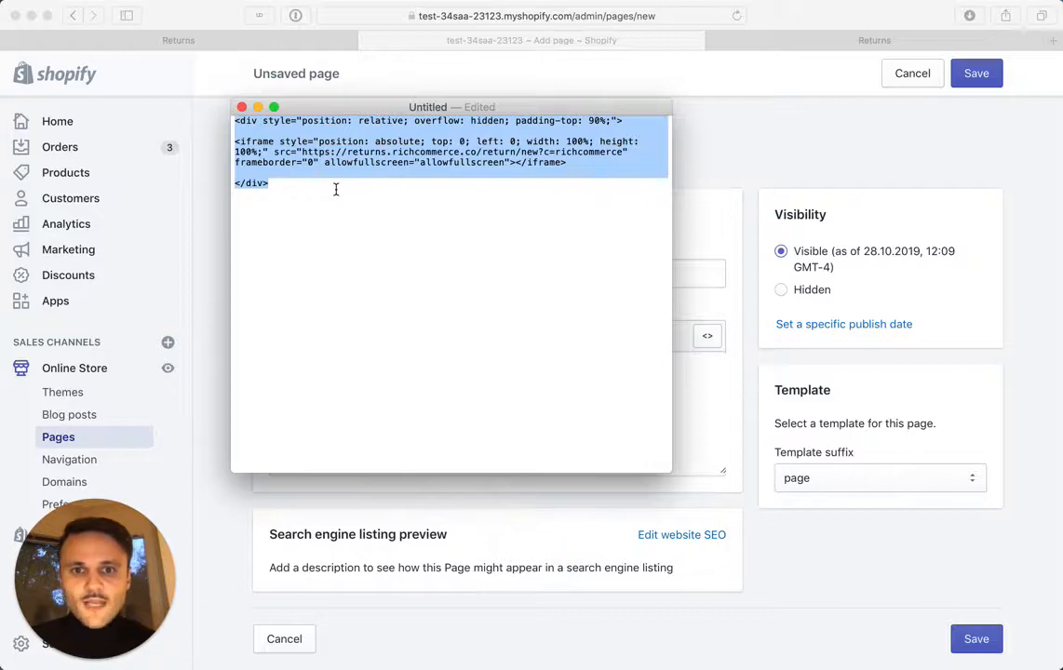
{"action": "left_click", "coordinate": [742, 294]}
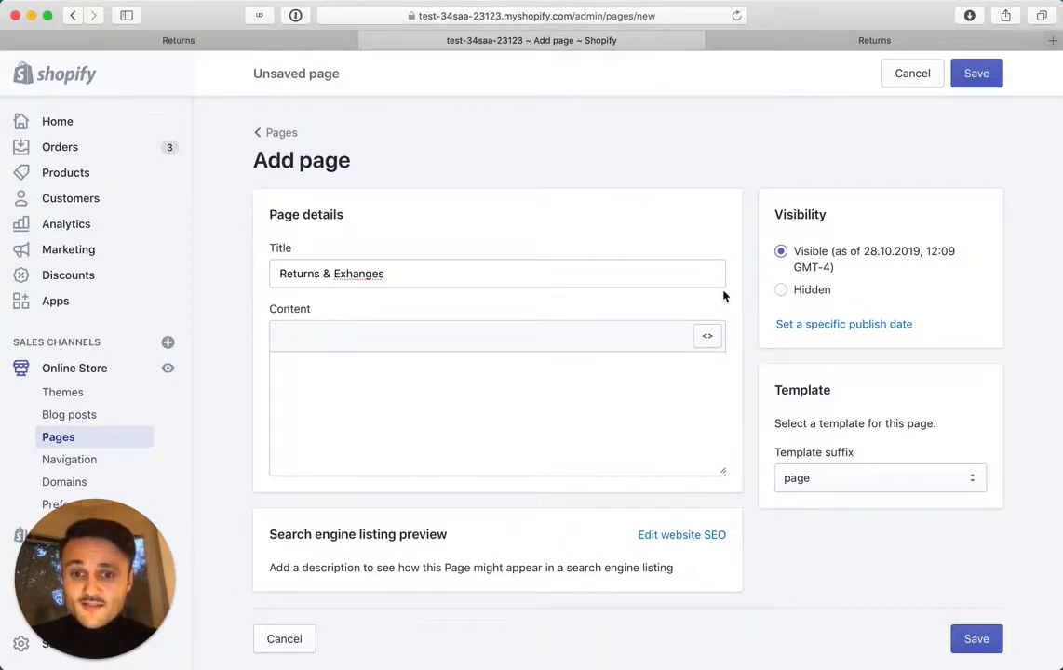
Correct the page title to "Returns & Exchanges" and paste the copied div and iframe code into the HTML content
{"action": "left_click", "coordinate": [543, 392]}
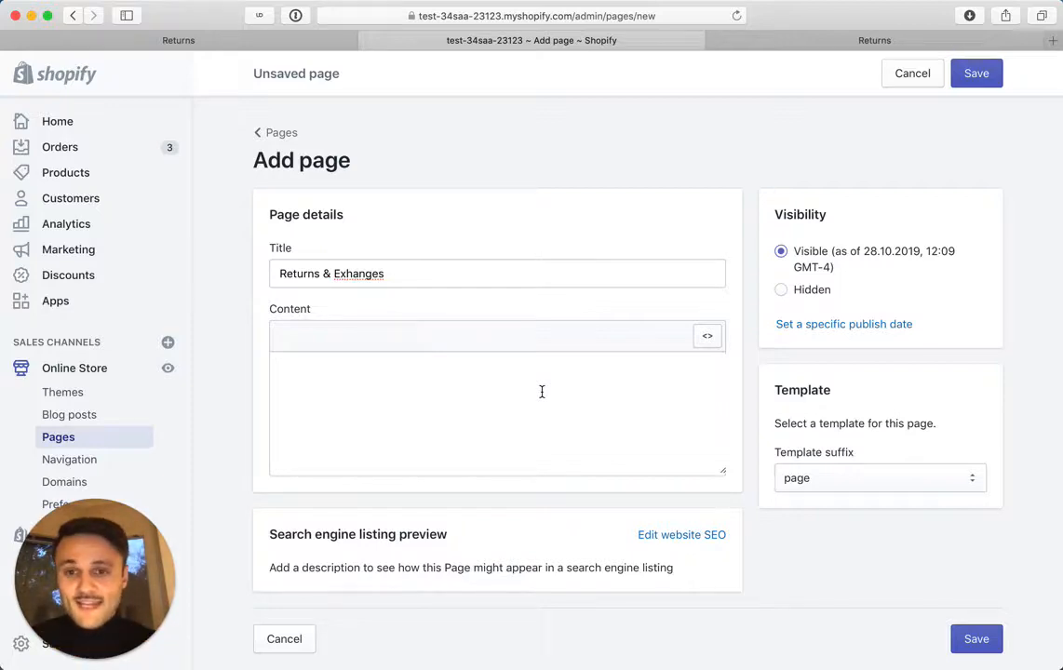
{"action": "left_click", "coordinate": [346, 272]}
{"action": "type", "text": "c"}
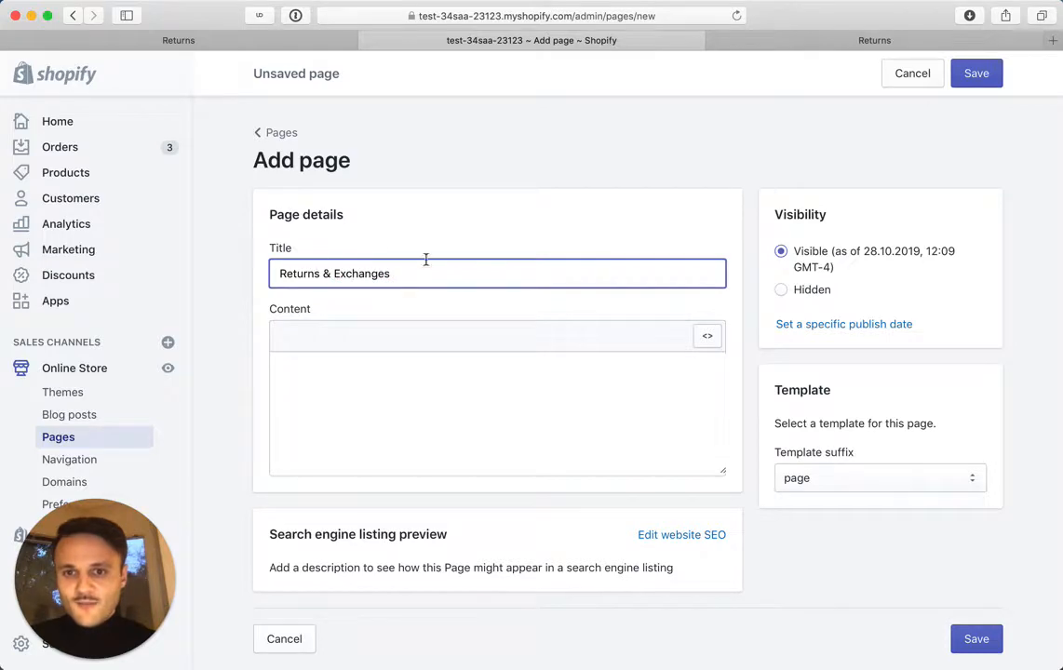
{"action": "left_click", "coordinate": [364, 404]}
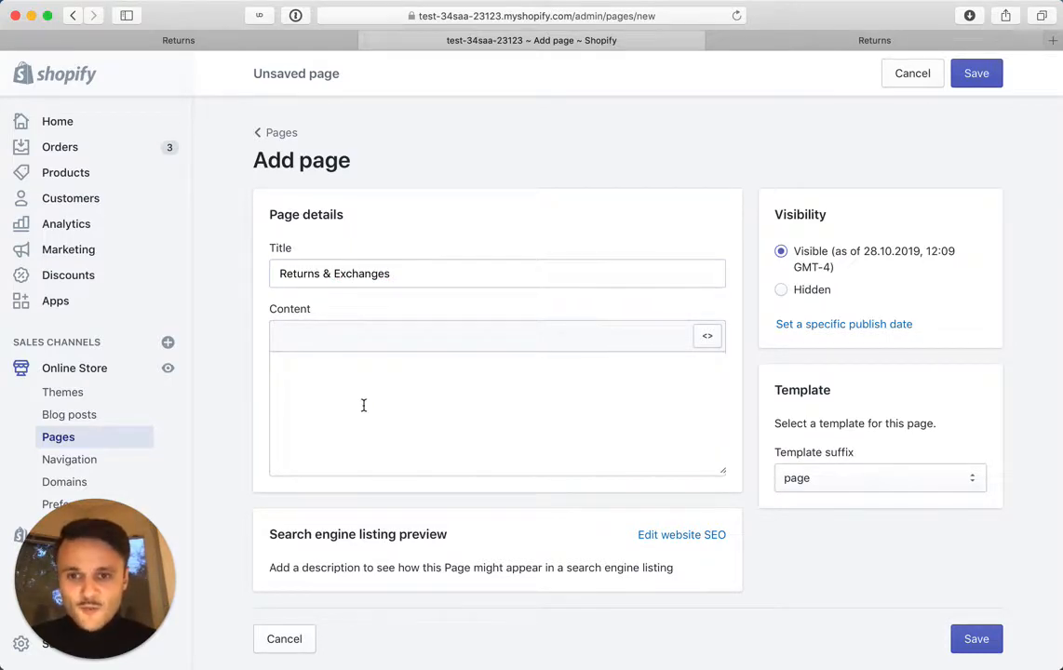
{"action": "type", "text": "<div style=\"position: relative; overflow: hidden; padding-top: 90%;\">  <iframe style=\"position: absolute; top: 0; left: 0; width: 100%; height: 100%;\" src=\"https://returns.richcommerce.co/return/new?c=richcommerce\" frameborder=\"0\" allowfullscreen=\"allowfullscreen\"> </iframe>  </div>"}
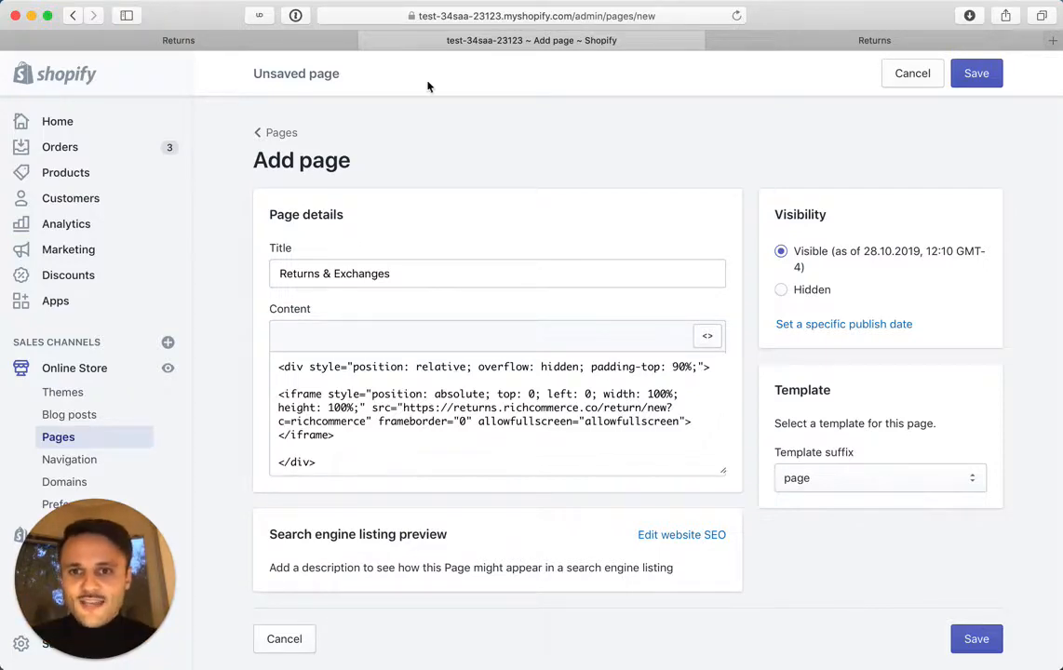
Copy the unique identifier healthyfoodcompany from the GYM BROS brand settings in the returns dashboard
{"action": "left_click", "coordinate": [304, 42]}
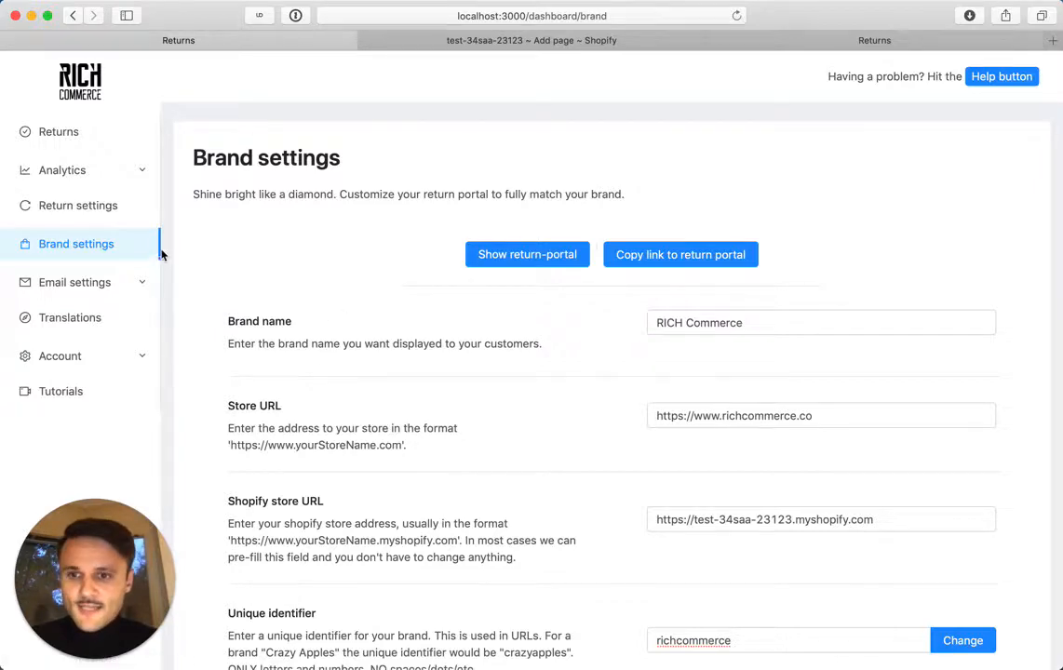
{"action": "scroll", "coordinate": [389, 217], "scroll_direction": "down", "scroll_amount": 5}
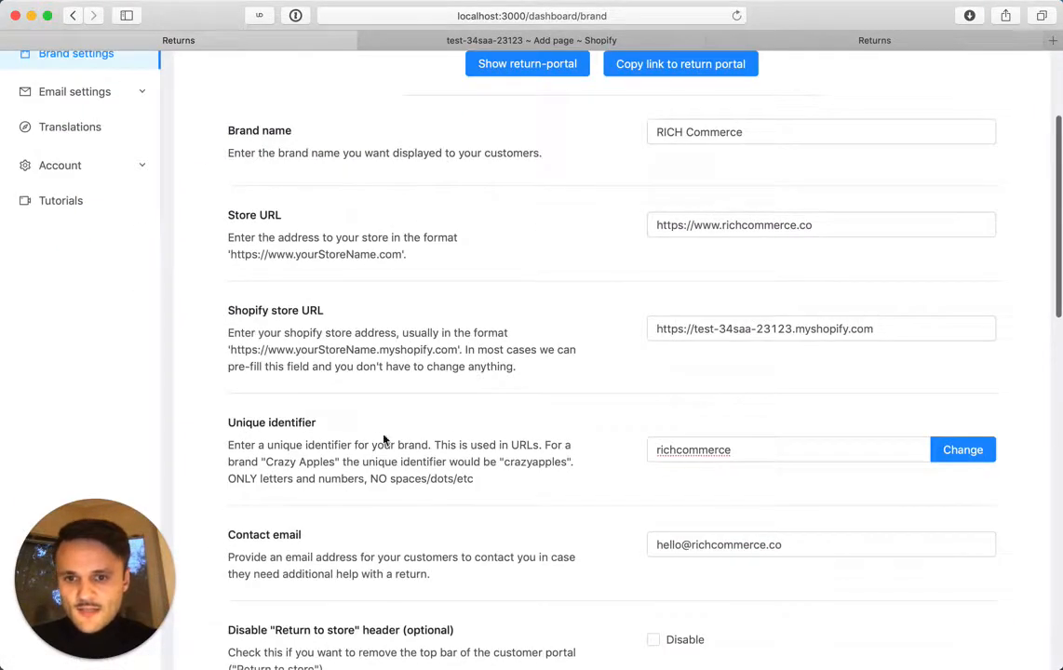
{"action": "left_click", "coordinate": [817, 43]}
{"action": "scroll", "coordinate": [304, 356], "scroll_direction": "up", "scroll_amount": 20}
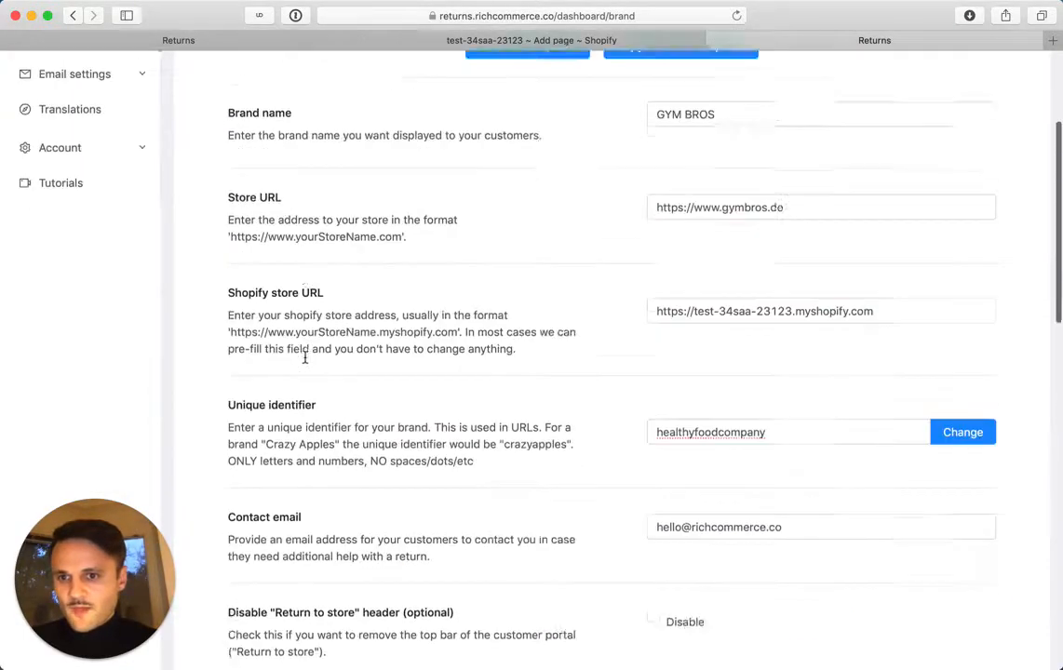
{"action": "scroll", "coordinate": [418, 233], "scroll_direction": "down", "scroll_amount": 7}
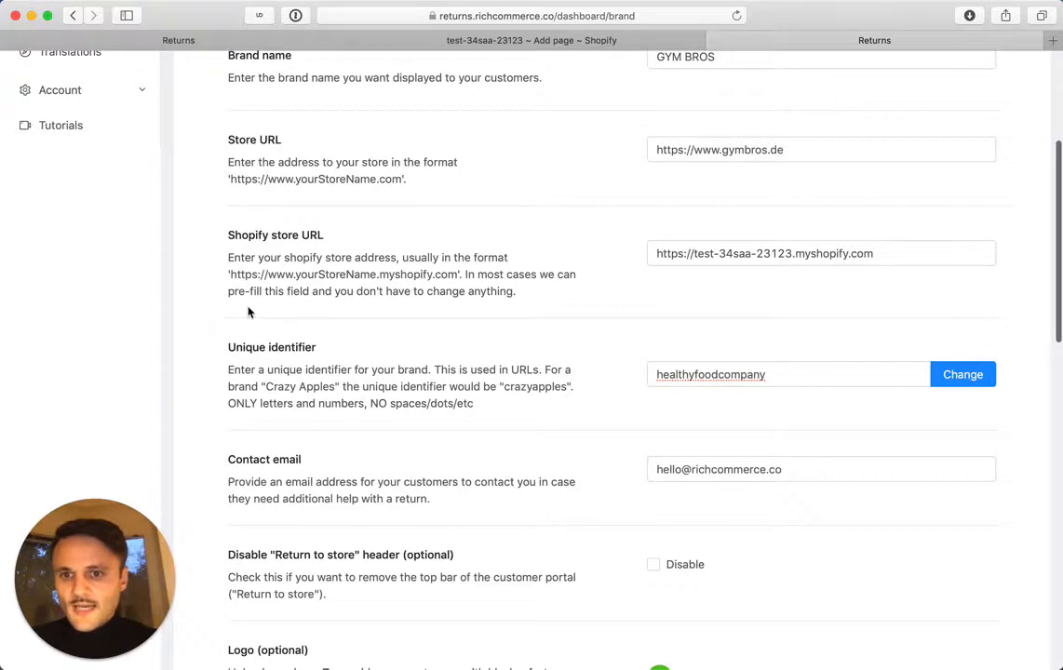
{"action": "double_click", "coordinate": [687, 373]}
{"action": "key", "text": "super+c"}
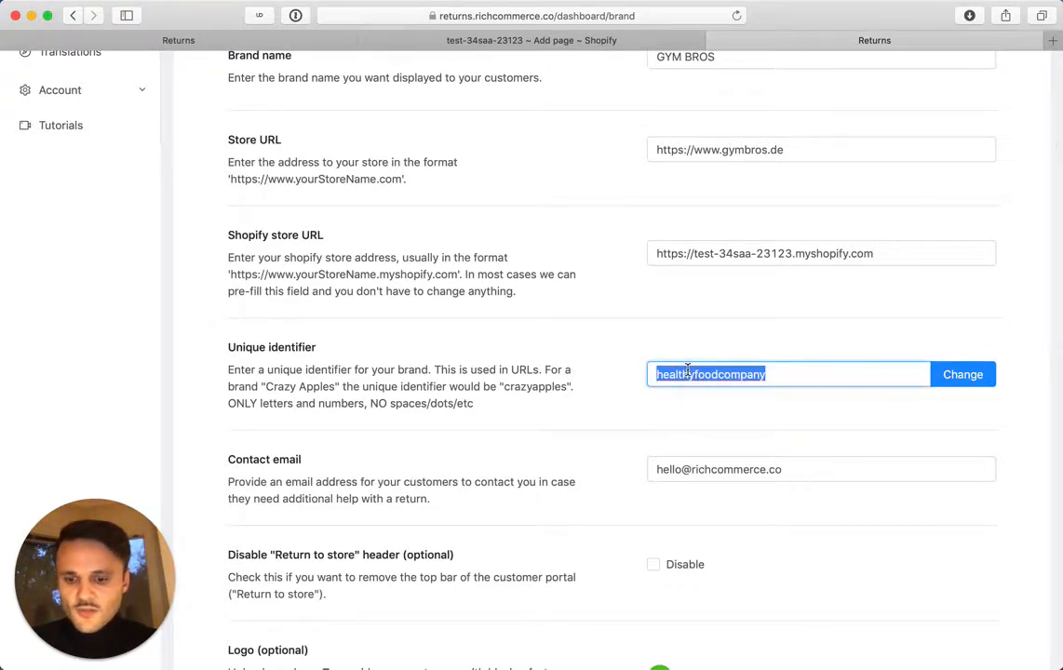
Return to the Shopify page and replace richcommerce in the iframe source URL so its parameter reads c=healthyfoodcompany
{"action": "left_click", "coordinate": [549, 39]}
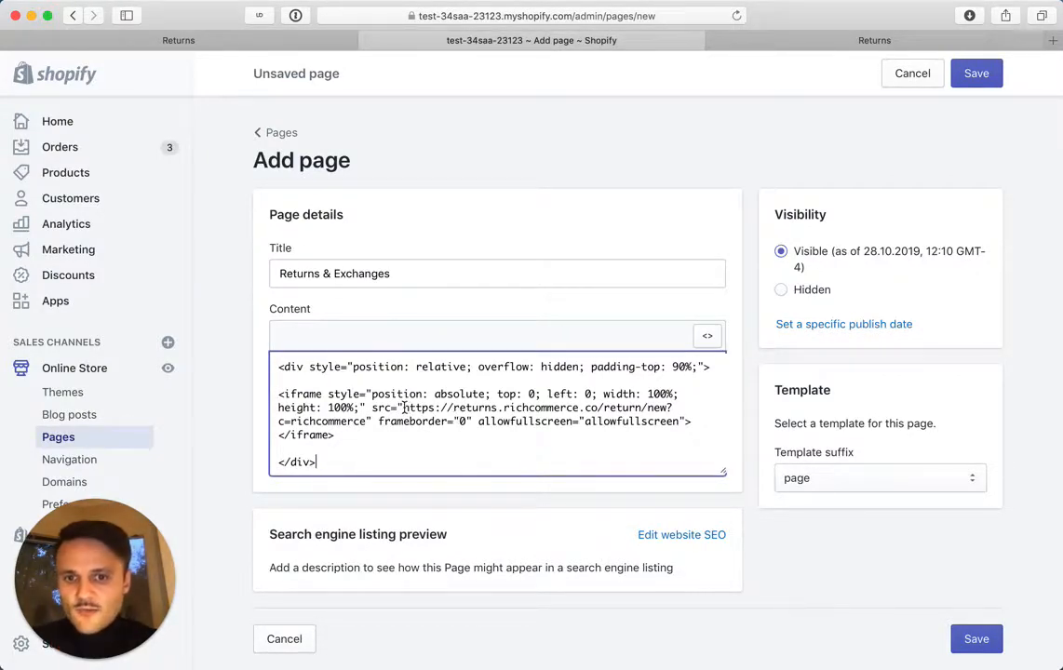
{"action": "left_click_drag", "start_coordinate": [403, 406], "coordinate": [368, 422]}
{"action": "left_click", "coordinate": [303, 422]}
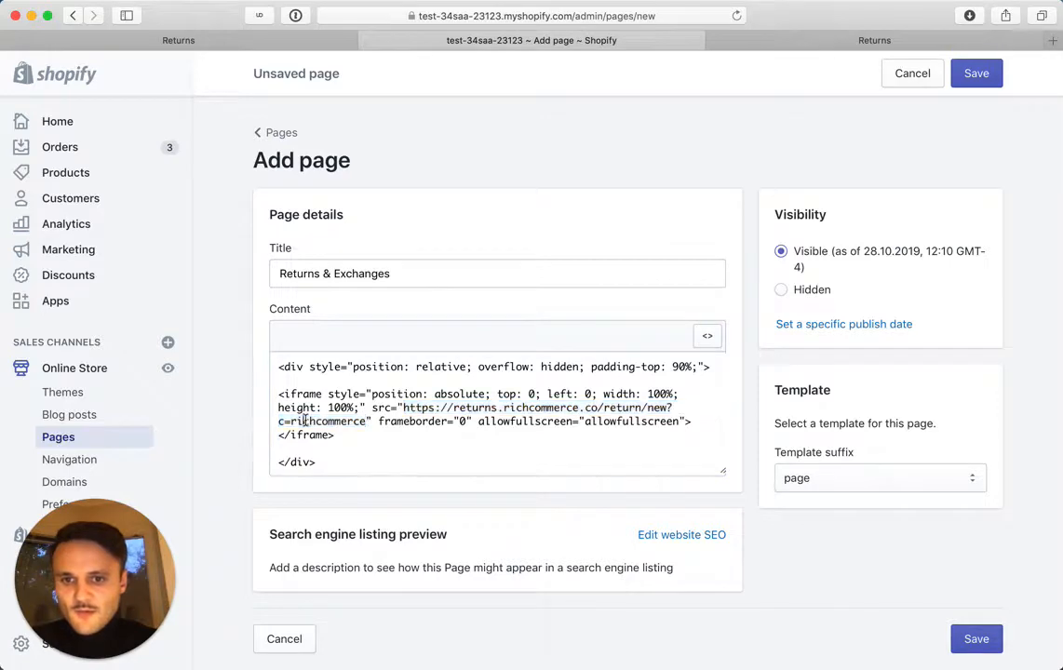
{"action": "left_click_drag", "start_coordinate": [281, 422], "coordinate": [365, 422]}
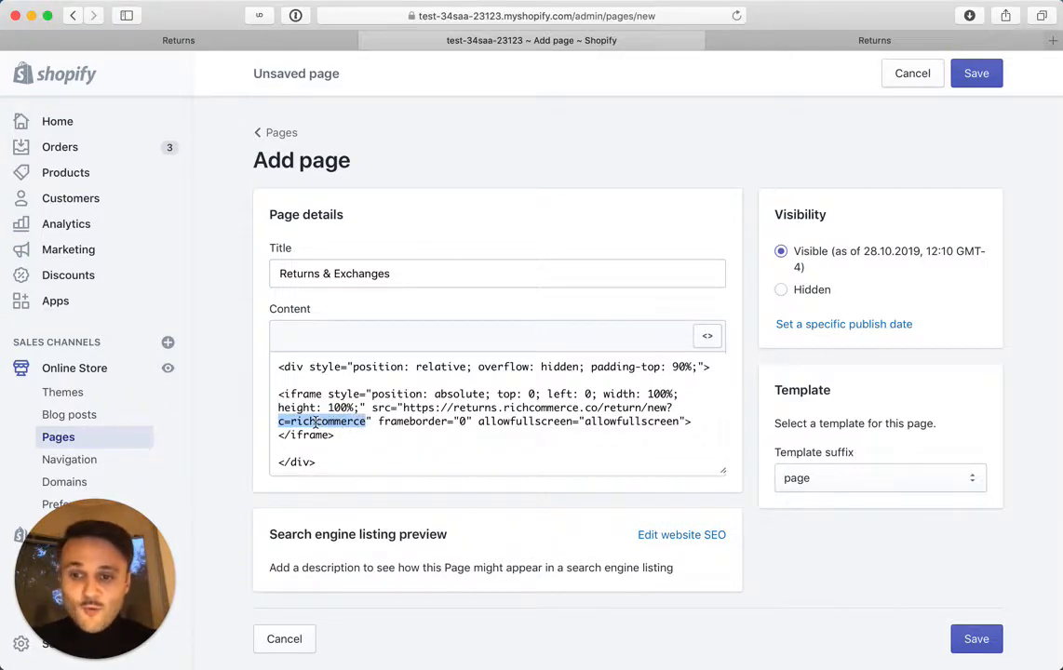
{"action": "double_click", "coordinate": [315, 421]}
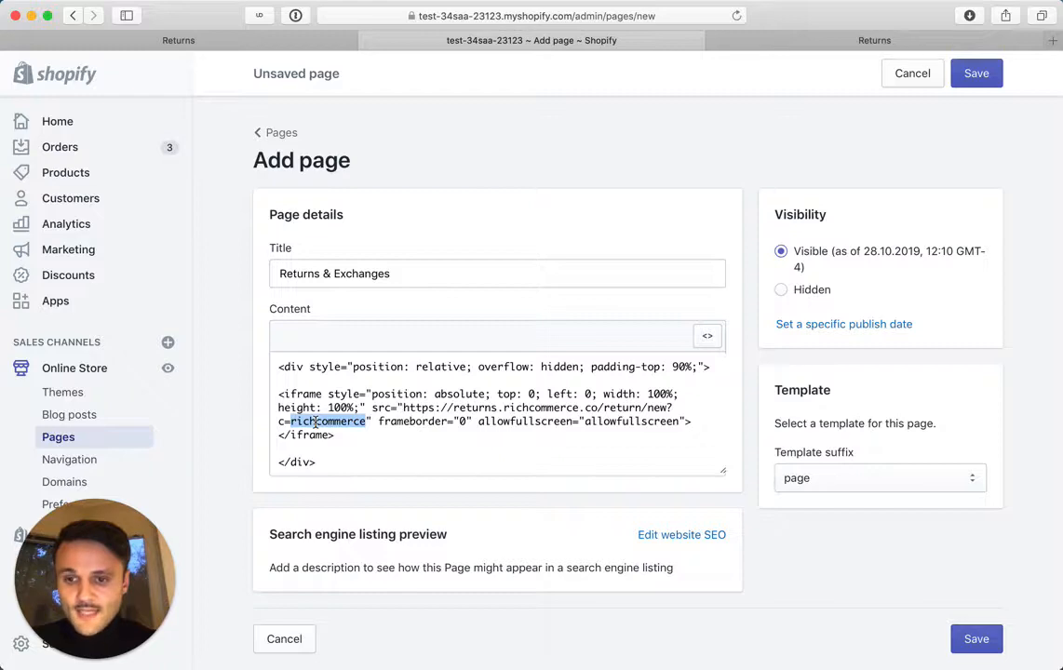
{"action": "key", "text": "super+v"}
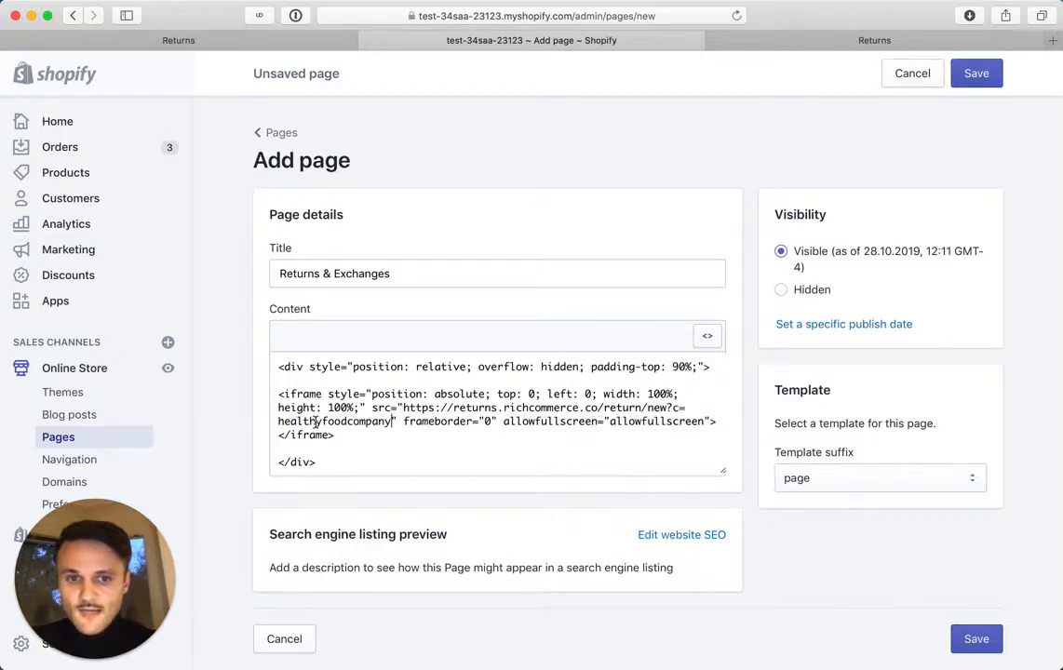
{"action": "left_click_drag", "start_coordinate": [278, 422], "coordinate": [686, 407]}
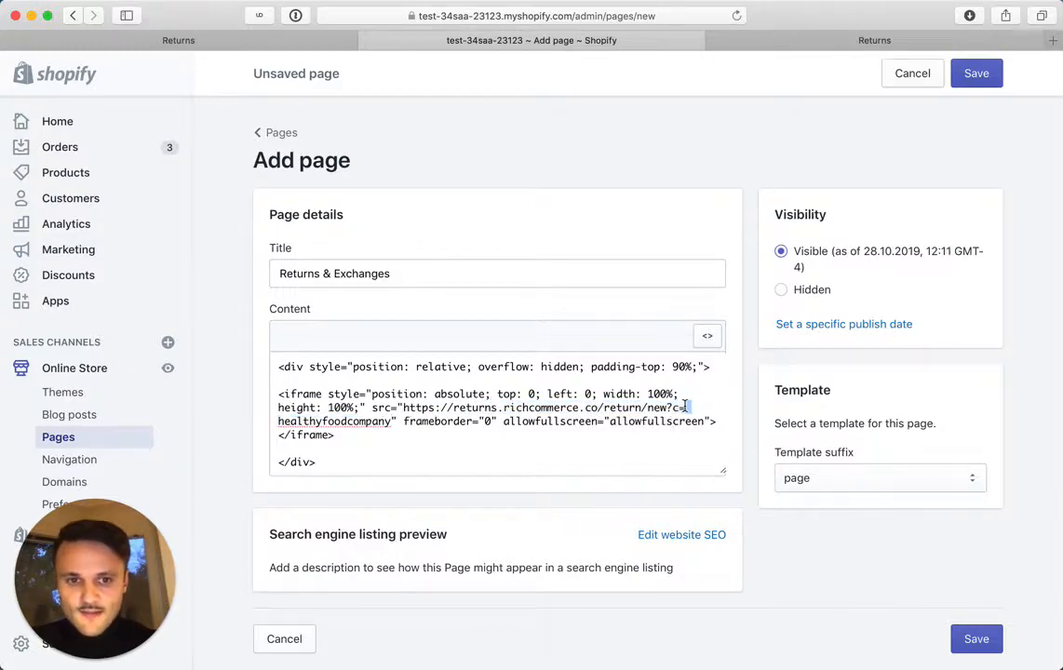
{"action": "type", "text": "="}
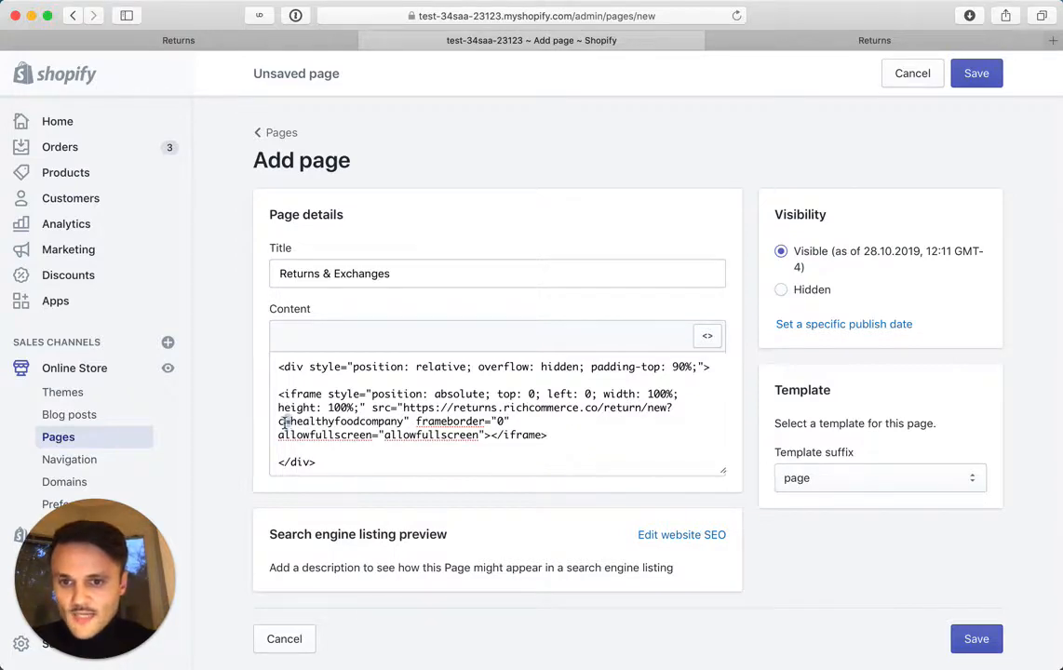
Remove any space before or after healthyfoodcompany in the c= parameter of the iframe source URL
{"action": "left_click_drag", "start_coordinate": [289, 420], "coordinate": [405, 420]}
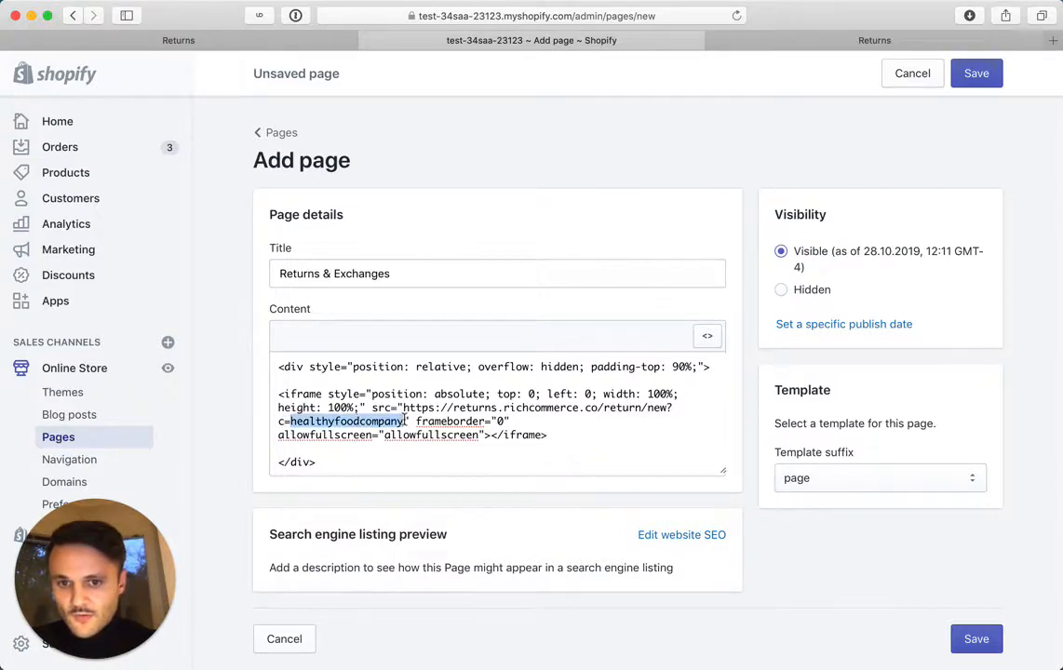
{"action": "left_click", "coordinate": [406, 421]}
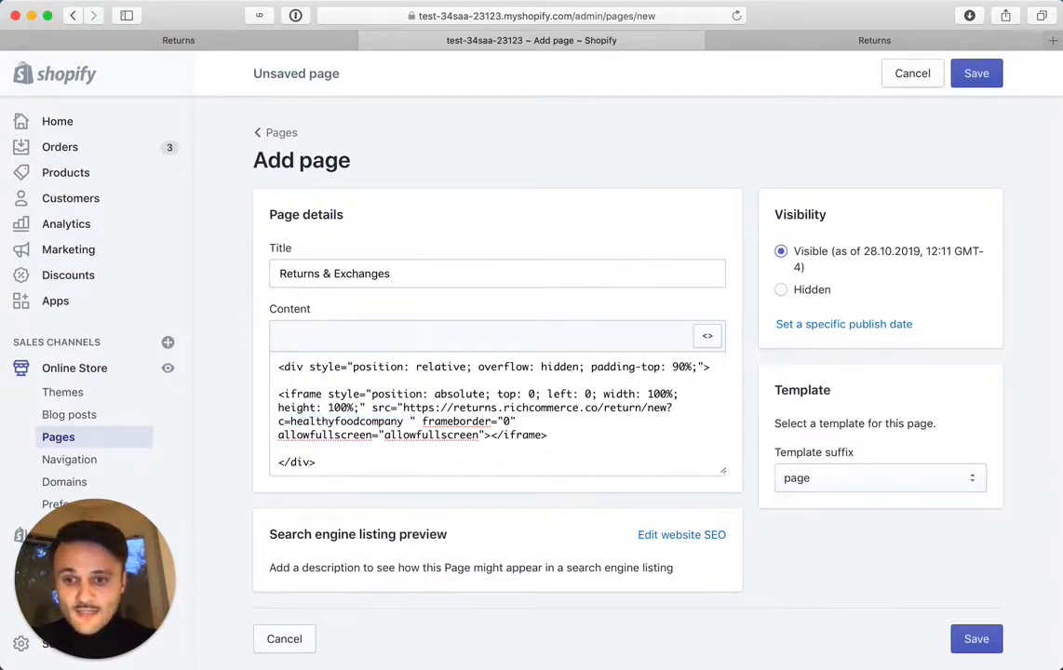
{"action": "key", "text": "BackSpace"}
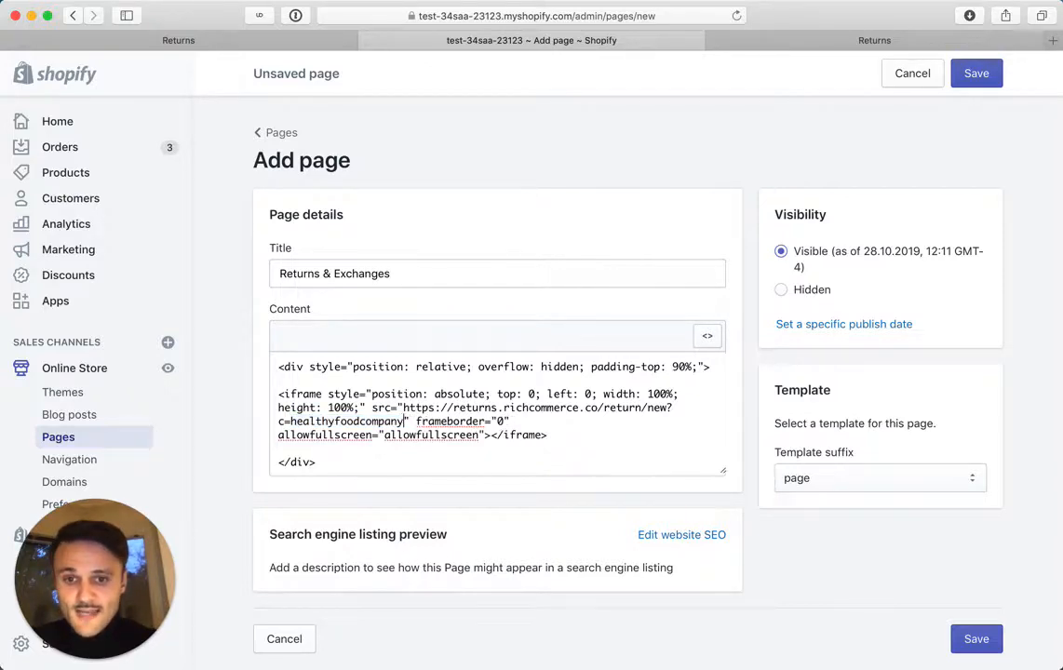
{"action": "left_click", "coordinate": [290, 423]}
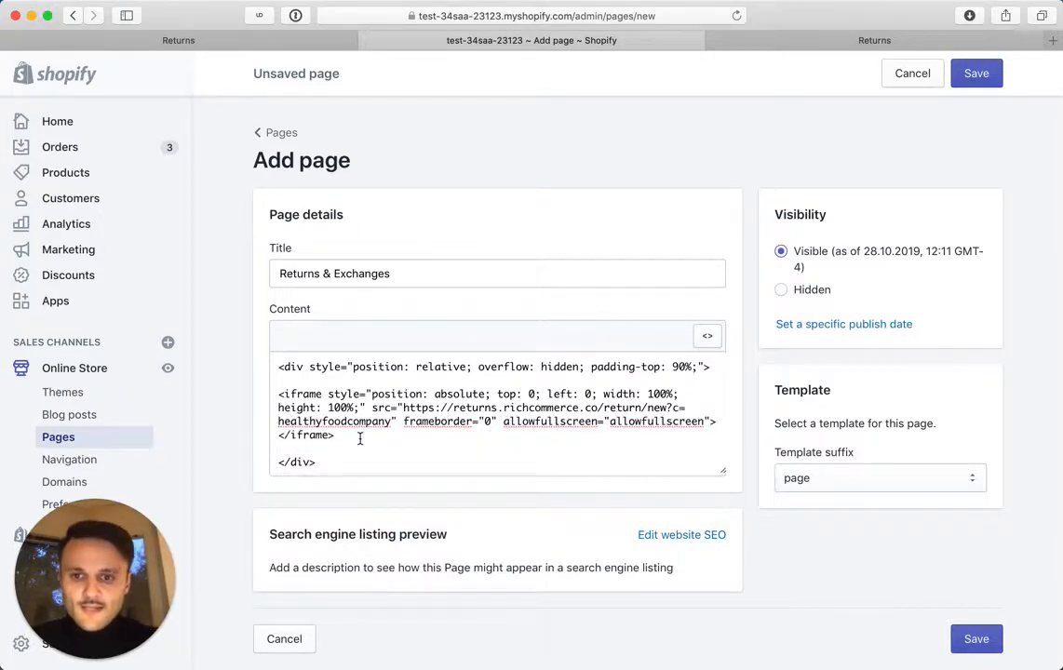
{"action": "key", "text": "BackSpace"}
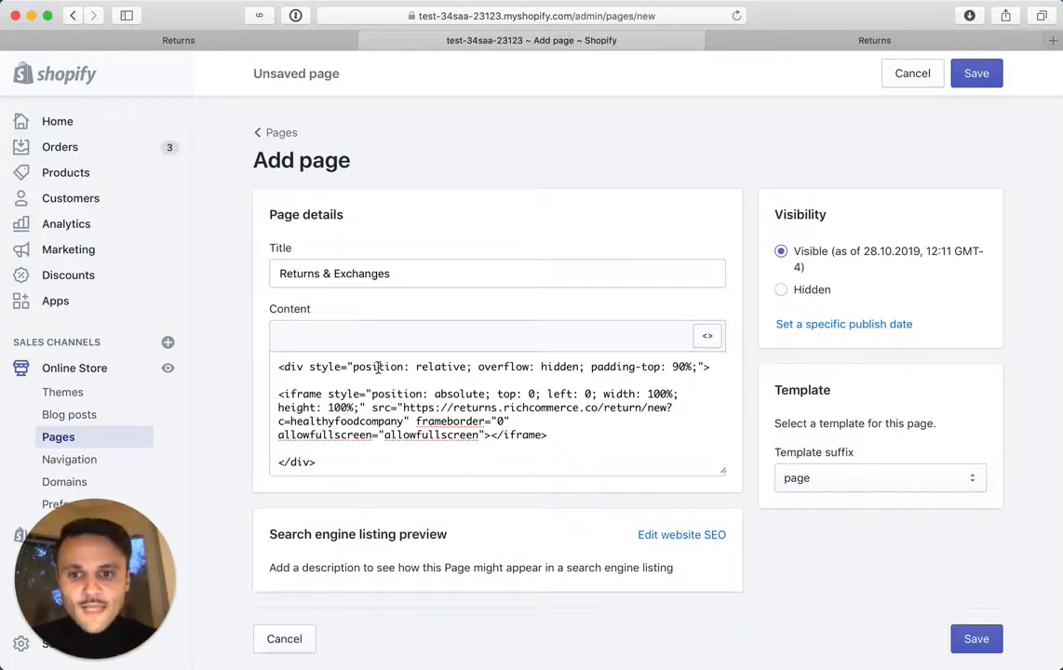
Preview the embedded return portal in the visual content editor and save the Returns & Exchanges page
{"action": "left_click", "coordinate": [708, 337]}
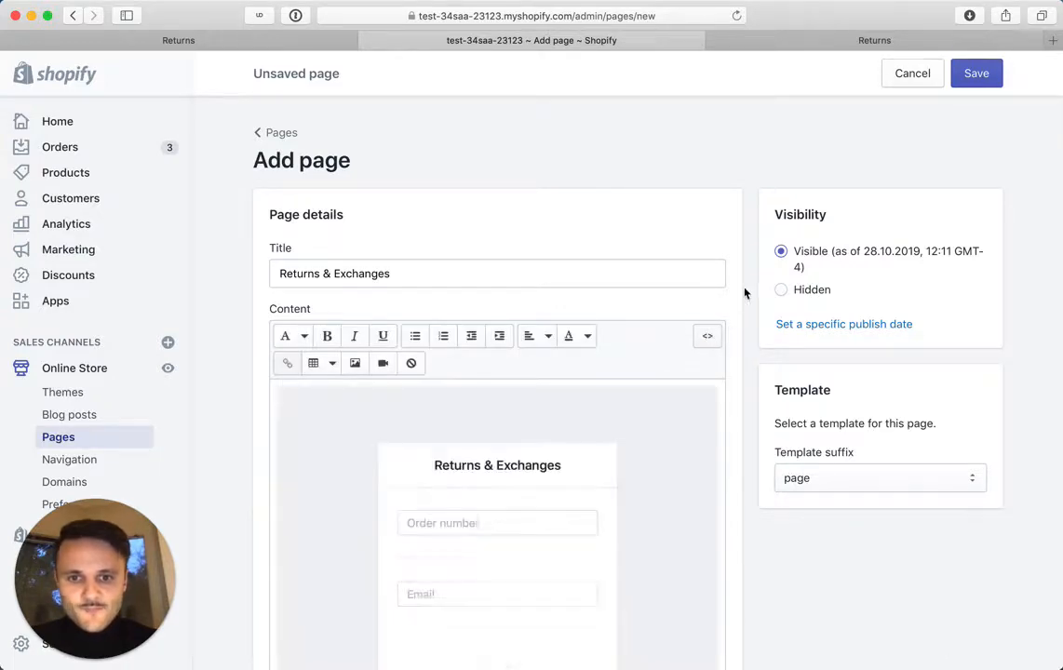
{"action": "scroll", "coordinate": [744, 253], "scroll_direction": "down", "scroll_amount": 5}
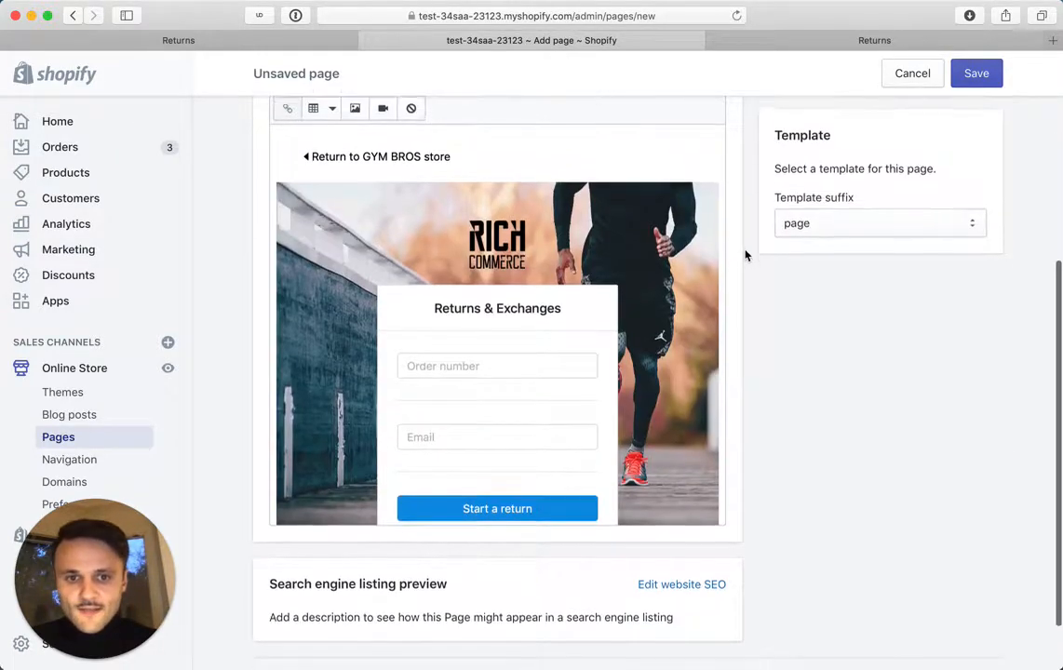
{"action": "scroll", "coordinate": [648, 244], "scroll_direction": "up", "scroll_amount": 2}
{"action": "scroll", "coordinate": [756, 280], "scroll_direction": "up", "scroll_amount": 3}
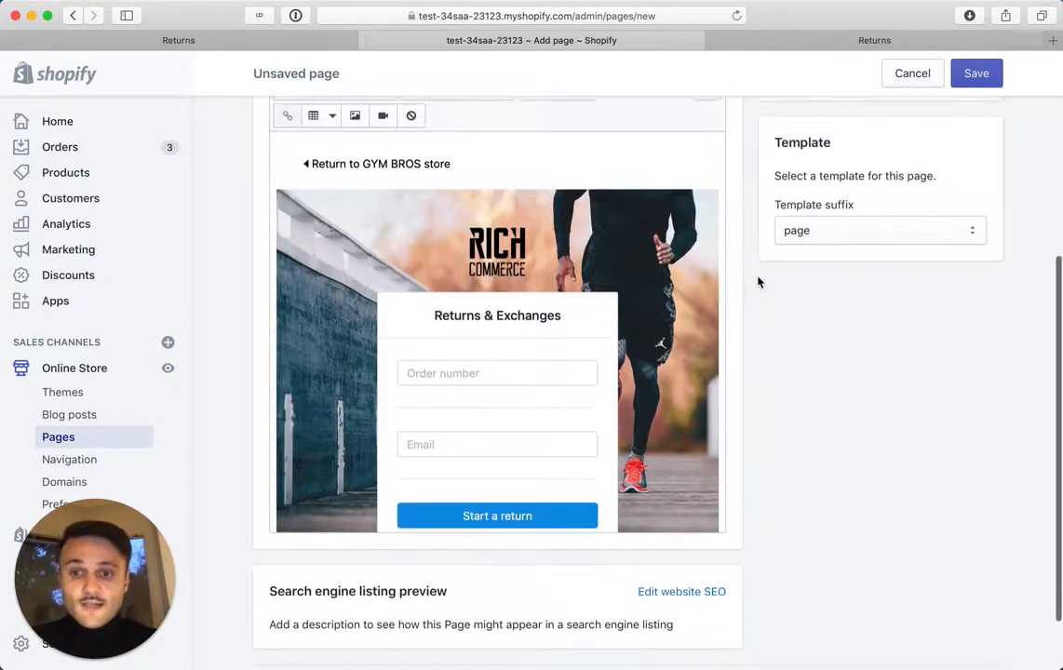
{"action": "scroll", "coordinate": [756, 280], "scroll_direction": "up", "scroll_amount": 3}
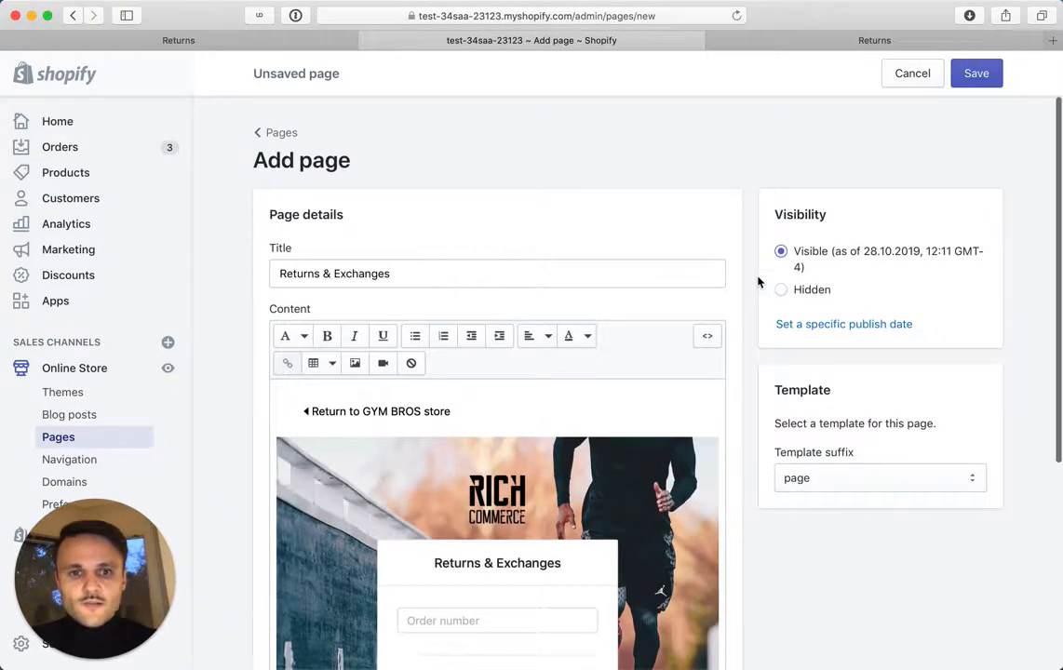
{"action": "scroll", "coordinate": [756, 282], "scroll_direction": "down", "scroll_amount": 1}
{"action": "scroll", "coordinate": [757, 282], "scroll_direction": "up", "scroll_amount": 1}
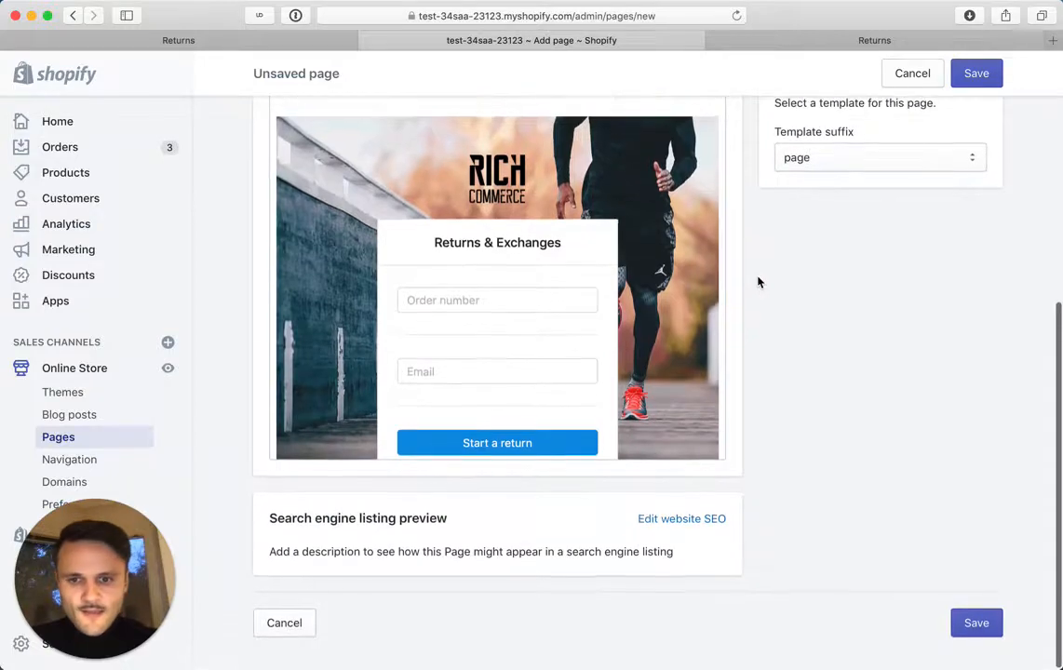
{"action": "left_click", "coordinate": [973, 73]}
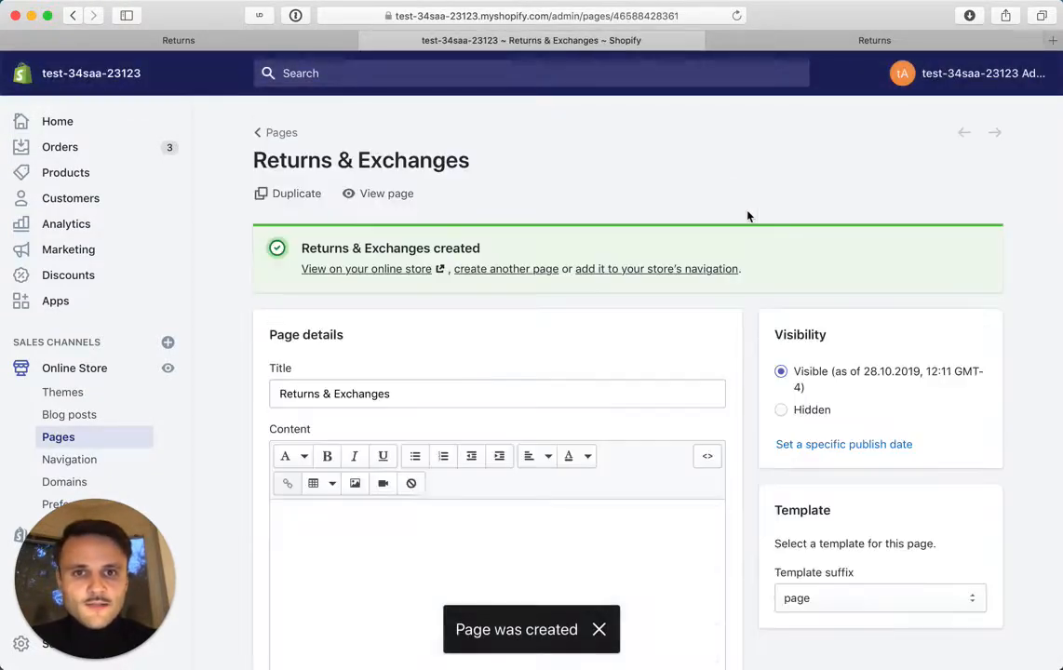
View the Returns & Exchanges page on the live store and examine the embedded return portal from header to footer
{"action": "left_click", "coordinate": [381, 199]}
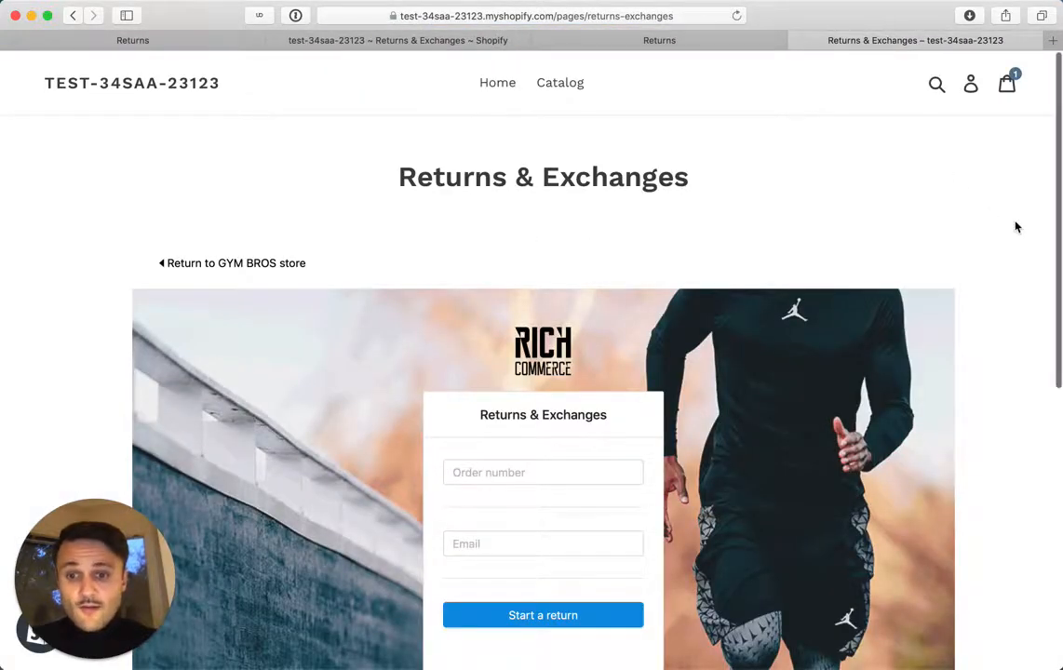
{"action": "scroll", "coordinate": [994, 216], "scroll_direction": "down", "scroll_amount": 5}
{"action": "scroll", "coordinate": [1001, 217], "scroll_direction": "down", "scroll_amount": 3}
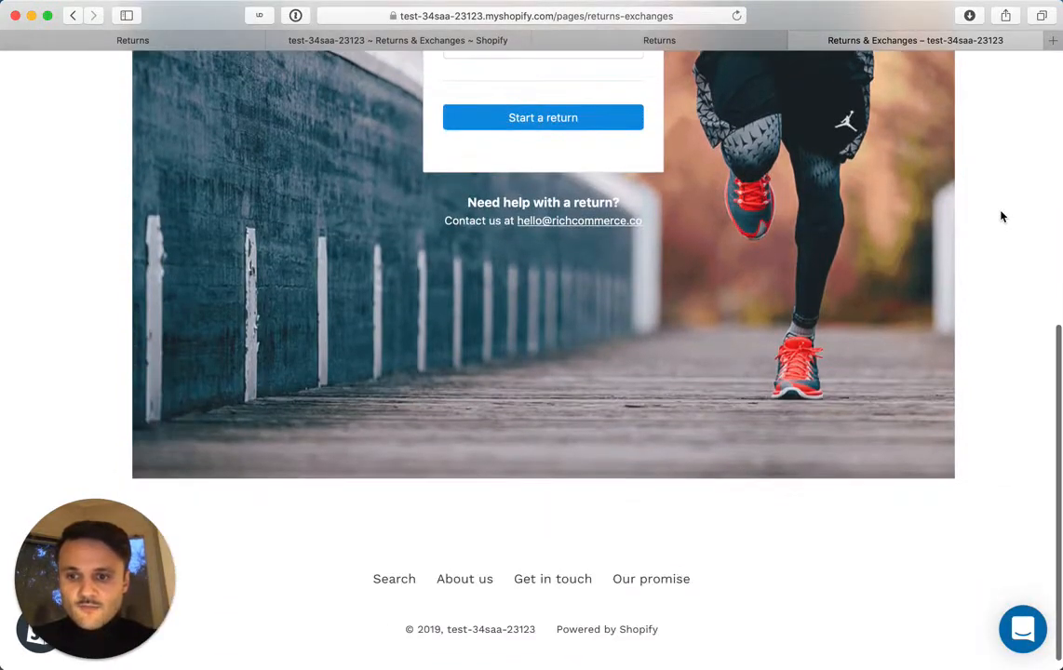
{"action": "scroll", "coordinate": [1002, 217], "scroll_direction": "up", "scroll_amount": 7}
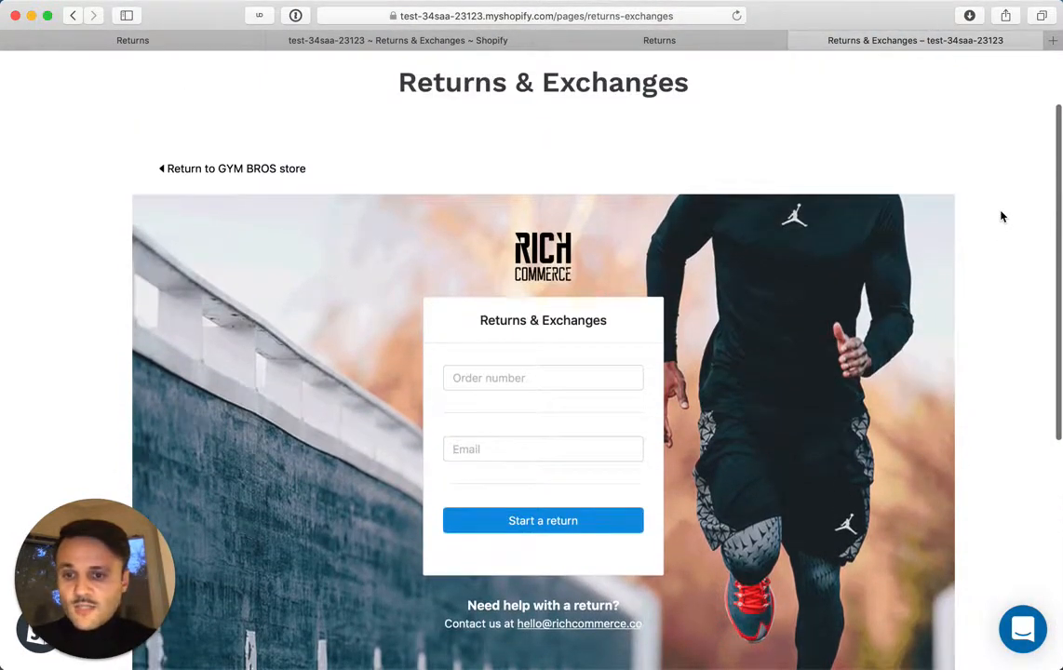
{"action": "scroll", "coordinate": [1003, 217], "scroll_direction": "up", "scroll_amount": 1}
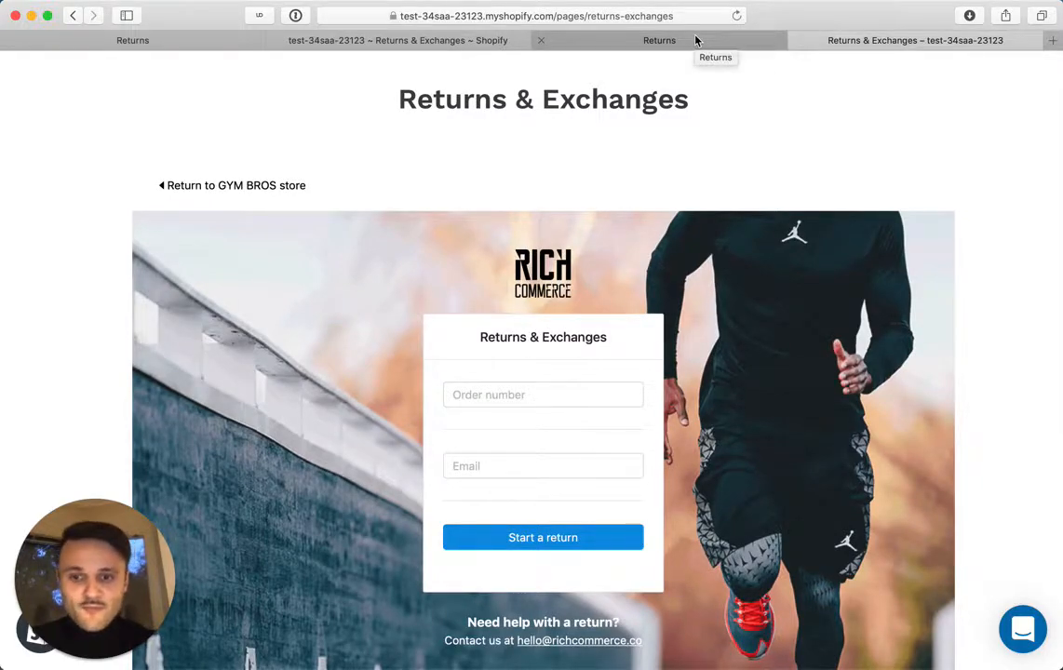
Go to the brand settings in the returns dashboard and copy the button color's hex code 0693E3
{"action": "left_click", "coordinate": [696, 40]}
{"action": "scroll", "coordinate": [500, 293], "scroll_direction": "up", "scroll_amount": 6}
{"action": "scroll", "coordinate": [499, 293], "scroll_direction": "down", "scroll_amount": 11}
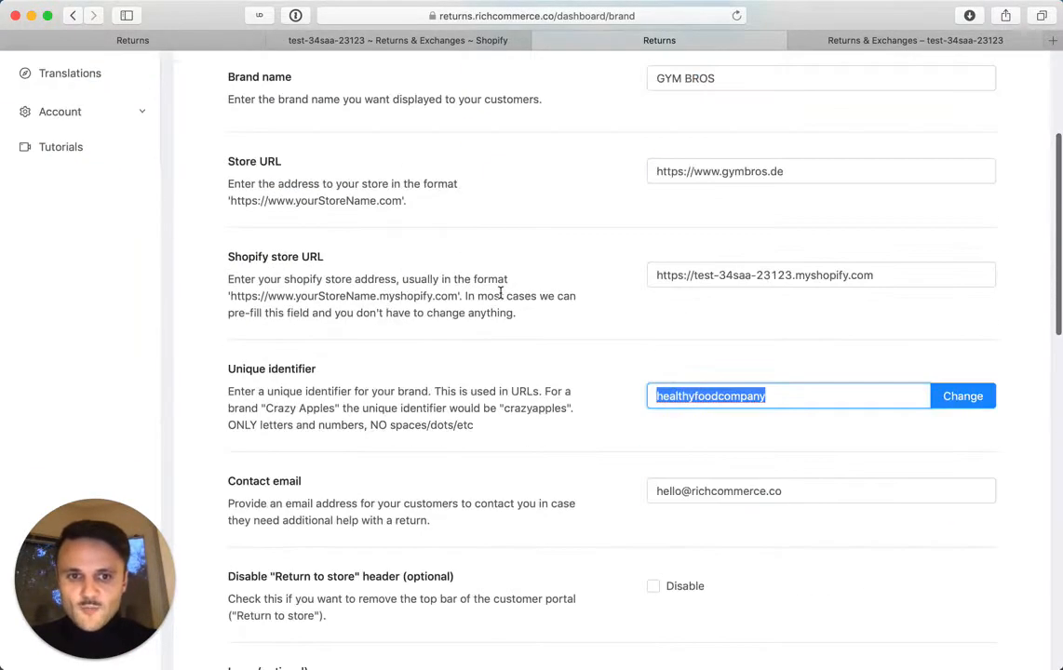
{"action": "scroll", "coordinate": [500, 298], "scroll_direction": "down", "scroll_amount": 8}
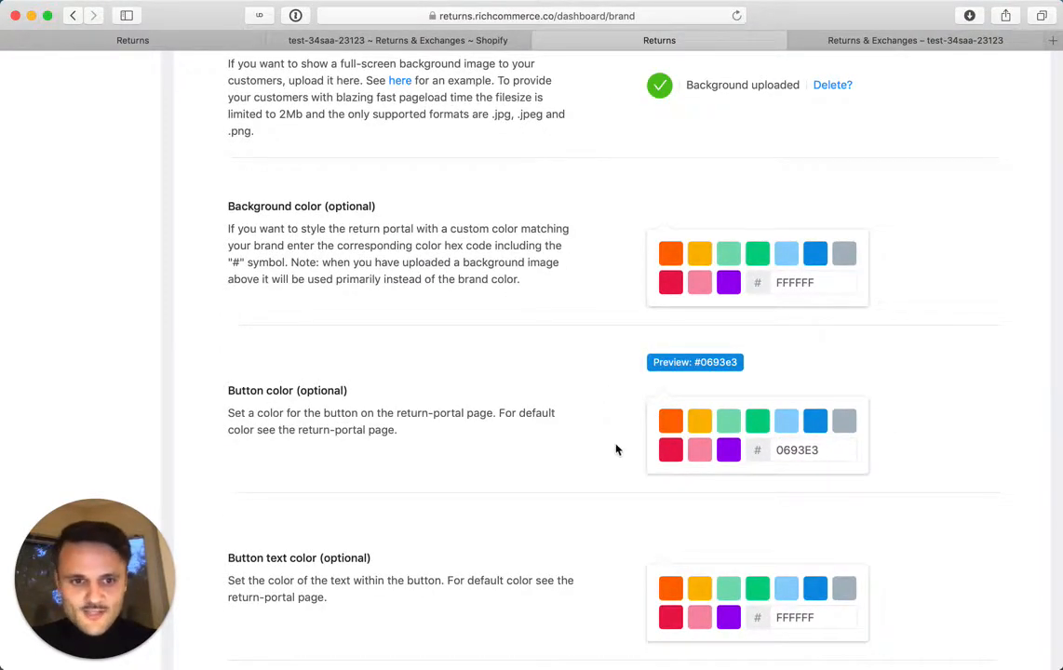
{"action": "double_click", "coordinate": [797, 450]}
{"action": "key", "text": "super+c"}
{"action": "left_click", "coordinate": [943, 452]}
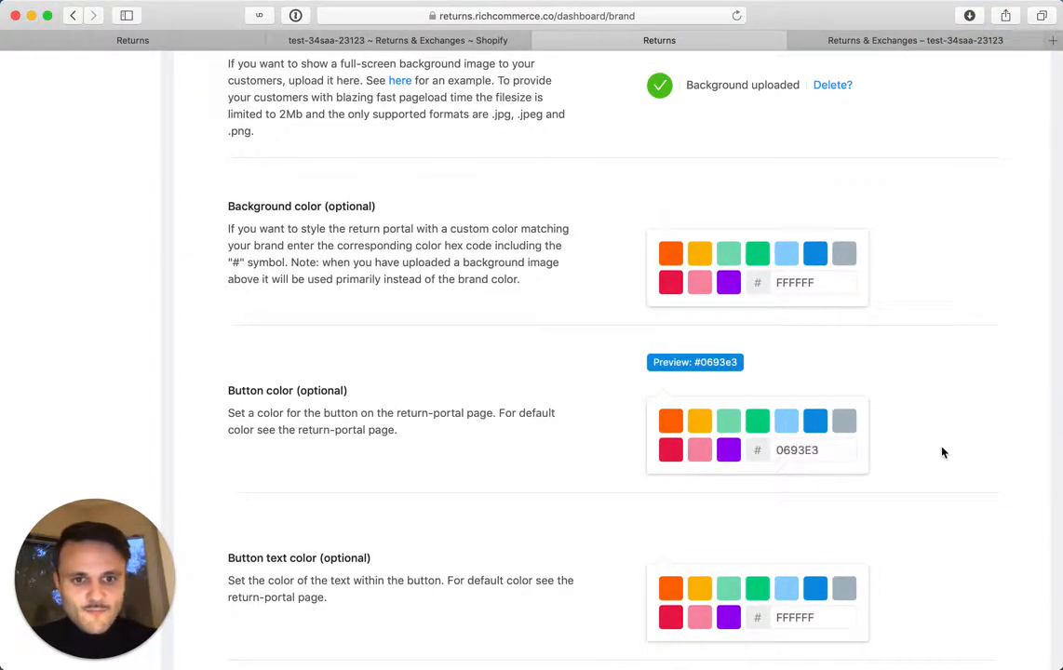
Set the return portal's button color to the red swatch EB144C and save the brand settings
{"action": "left_click", "coordinate": [670, 450]}
{"action": "scroll", "coordinate": [650, 444], "scroll_direction": "down", "scroll_amount": 6}
{"action": "left_click", "coordinate": [611, 596]}
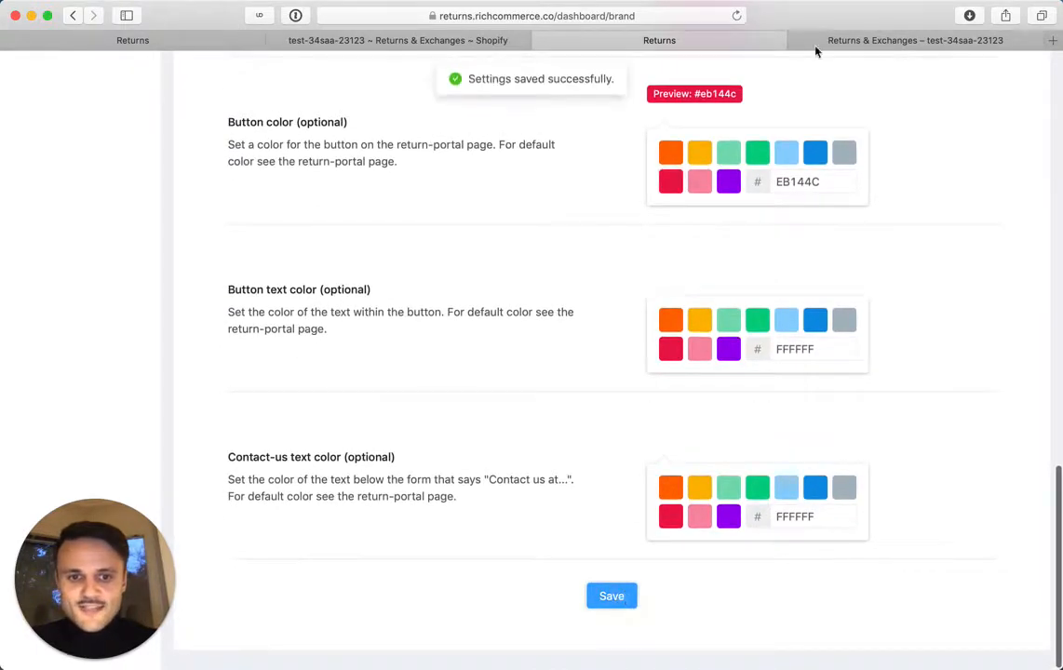
Reload the live Returns & Exchanges page and check the color of the Start a return button
{"action": "left_click", "coordinate": [842, 41]}
{"action": "key", "text": "super+r"}
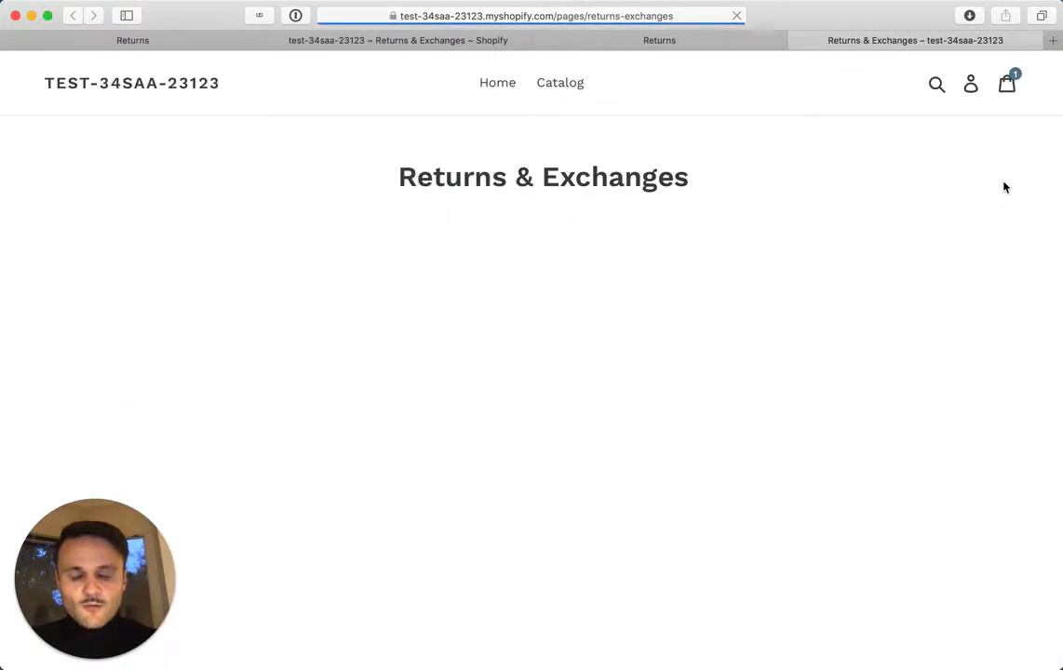
{"action": "scroll", "coordinate": [986, 242], "scroll_direction": "down", "scroll_amount": 5}
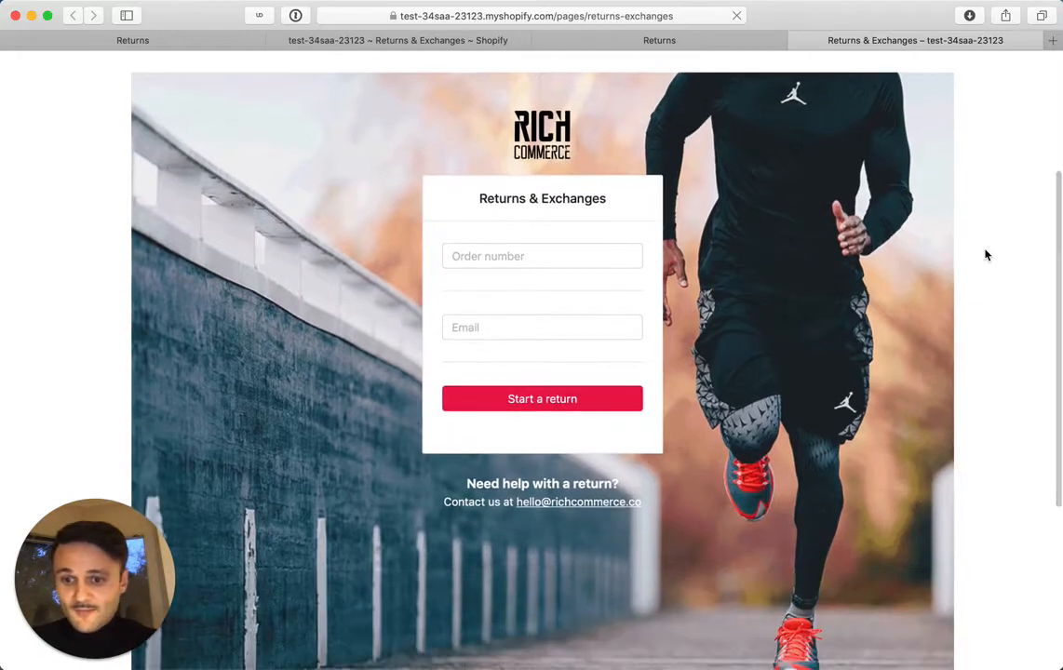
{"action": "scroll", "coordinate": [987, 255], "scroll_direction": "up", "scroll_amount": 5}
Restore the button color in the dashboard's brand settings to the copied hex code 0693E3 and save
{"action": "left_click", "coordinate": [687, 40]}
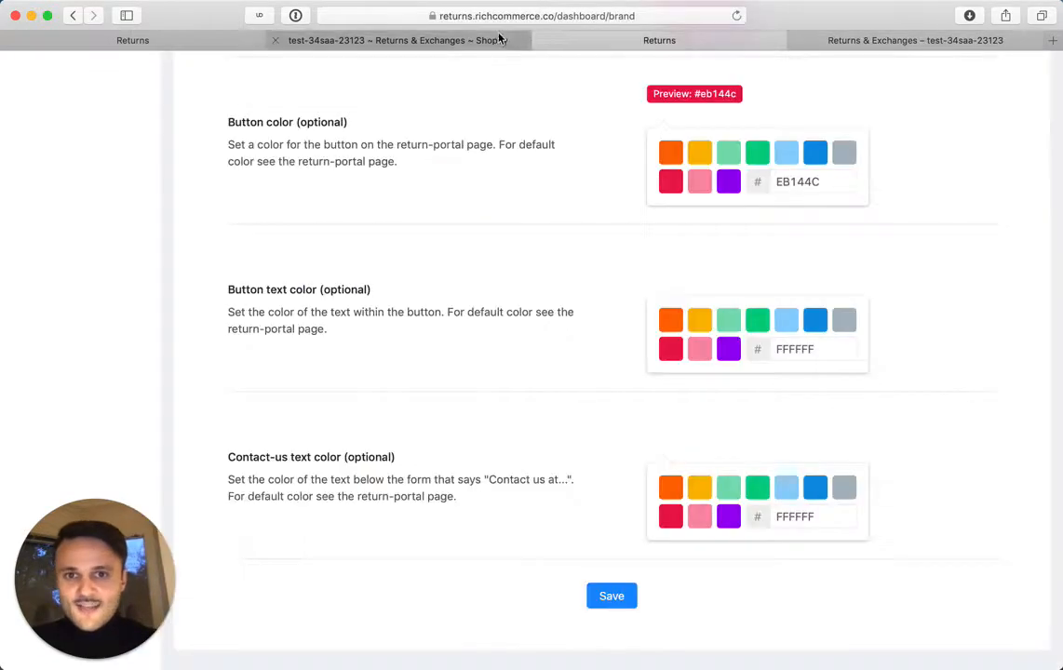
{"action": "scroll", "coordinate": [755, 233], "scroll_direction": "up", "scroll_amount": 2}
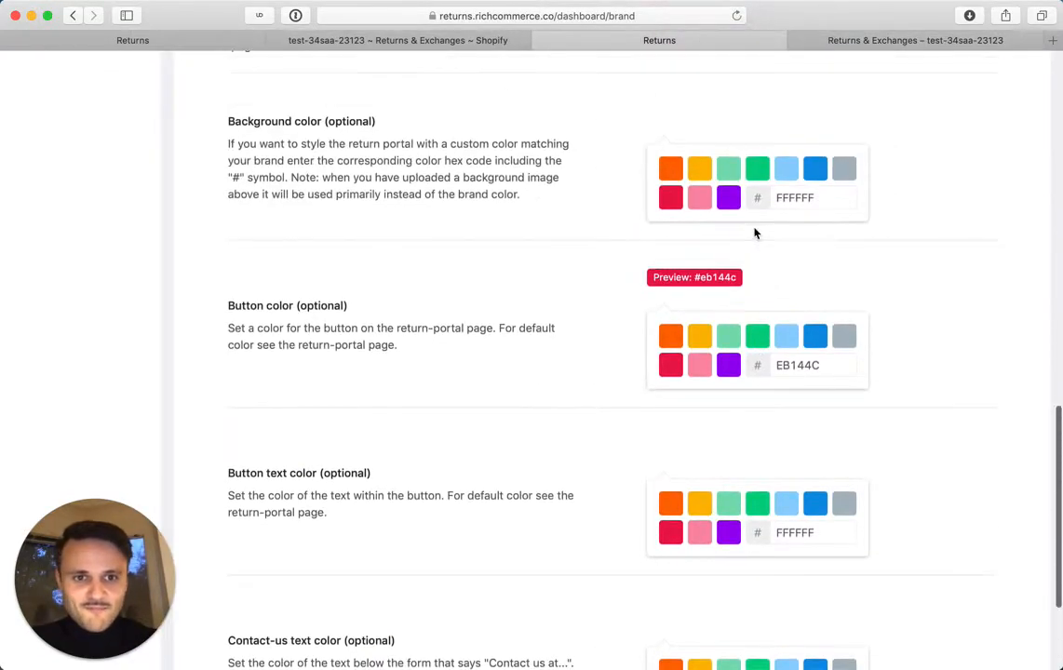
{"action": "double_click", "coordinate": [812, 365]}
{"action": "key", "text": "super+v"}
{"action": "scroll", "coordinate": [942, 366], "scroll_direction": "down", "scroll_amount": 3}
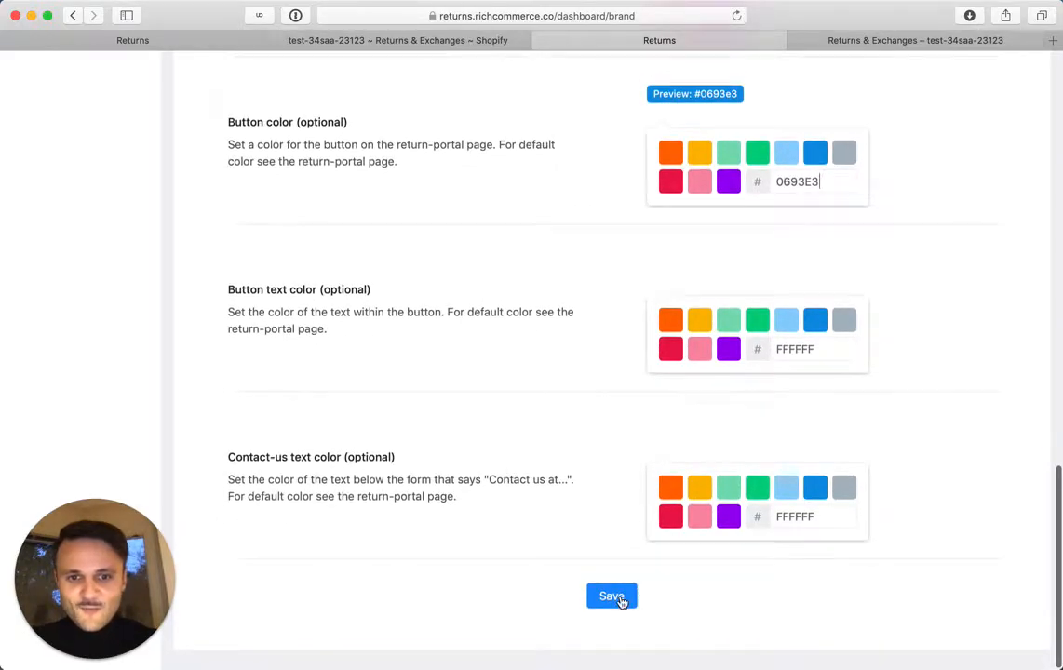
{"action": "left_click", "coordinate": [612, 596]}
Reload the storefront's Returns & Exchanges page and check the restored button color and the return form
{"action": "left_click", "coordinate": [881, 41]}
{"action": "key", "text": "super+r"}
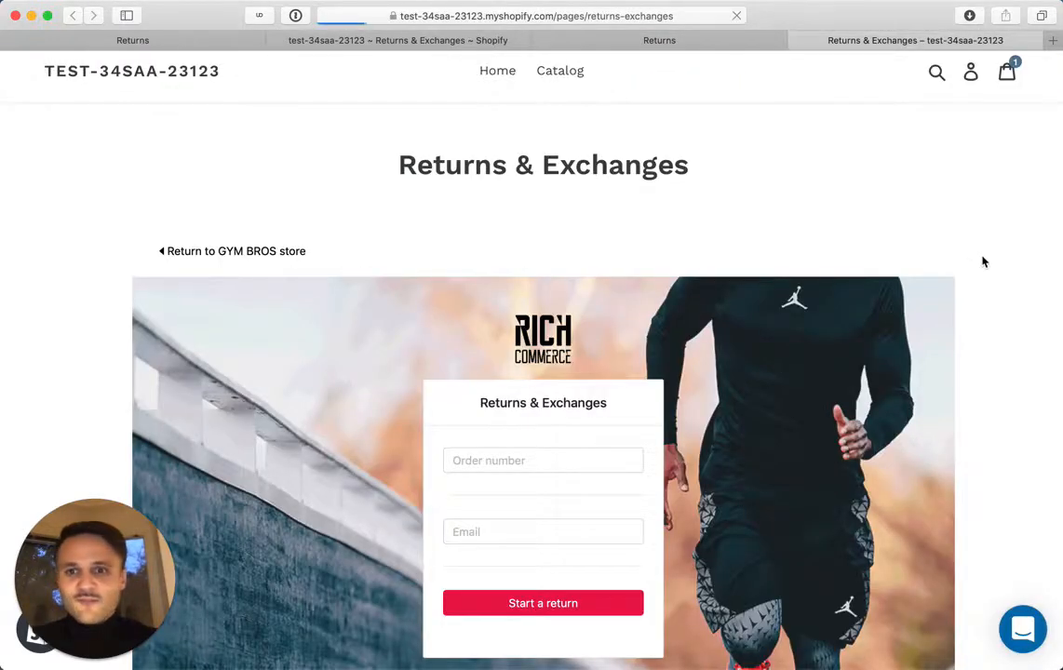
{"action": "scroll", "coordinate": [983, 262], "scroll_direction": "down", "scroll_amount": 5}
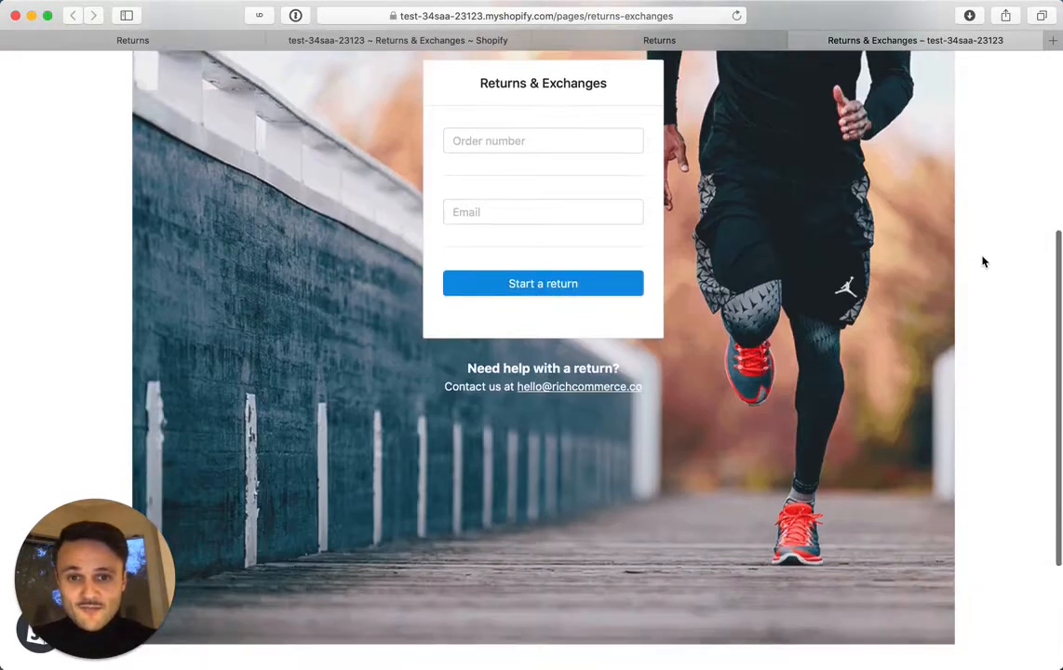
{"action": "scroll", "coordinate": [983, 262], "scroll_direction": "up", "scroll_amount": 6}
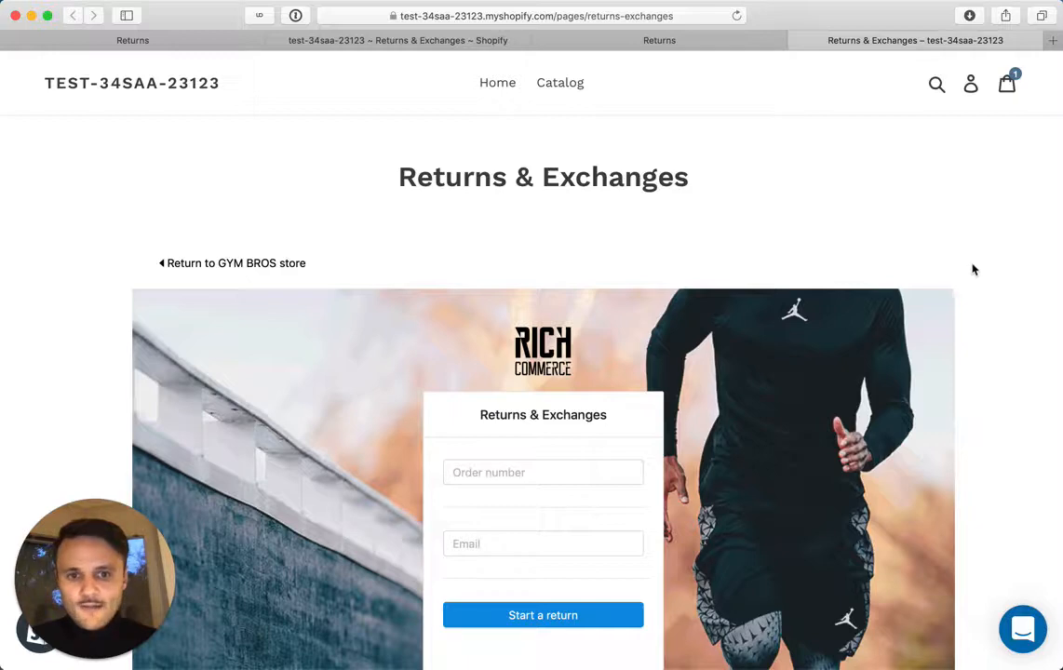
{"action": "left_click", "coordinate": [527, 473]}
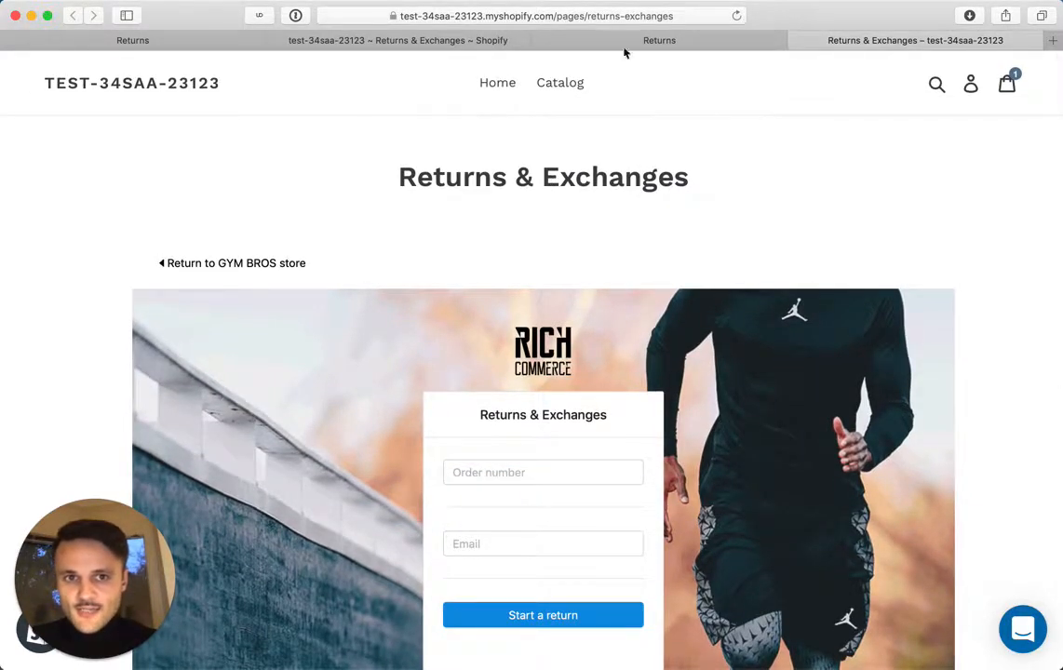
Return to the Returns & Exchanges page in the Shopify admin and review its title and embedded content
{"action": "left_click", "coordinate": [475, 40]}
{"action": "scroll", "coordinate": [358, 381], "scroll_direction": "down", "scroll_amount": 1}
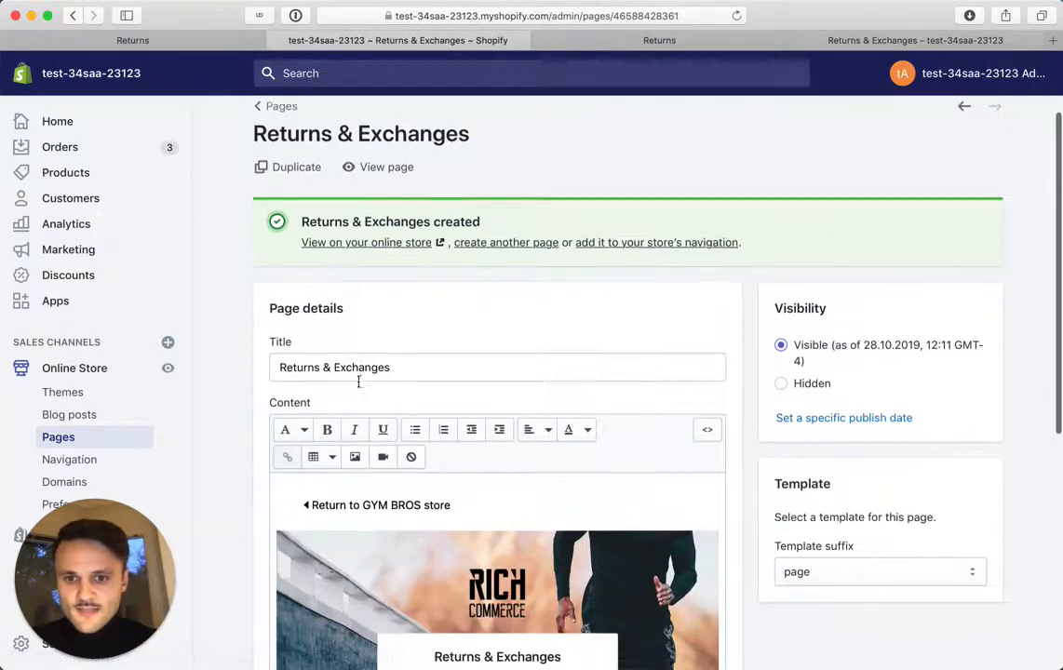
{"action": "scroll", "coordinate": [358, 382], "scroll_direction": "down", "scroll_amount": 5}
{"action": "scroll", "coordinate": [325, 373], "scroll_direction": "up", "scroll_amount": 2}
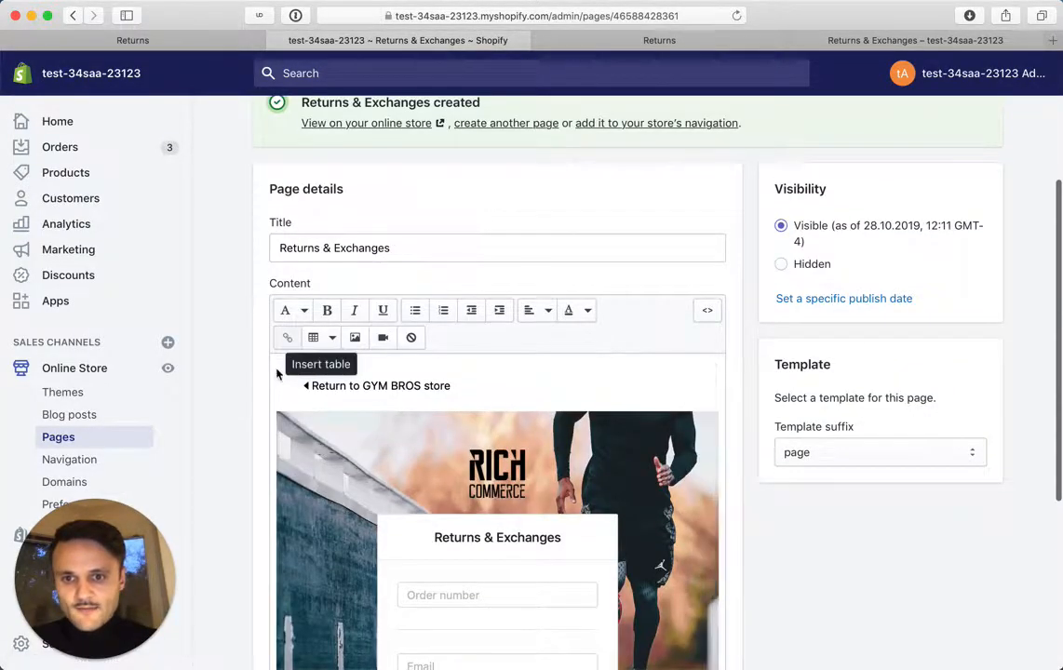
Try to insert empty lines above the embedded return portal in the visual content editor
{"action": "left_click", "coordinate": [277, 368]}
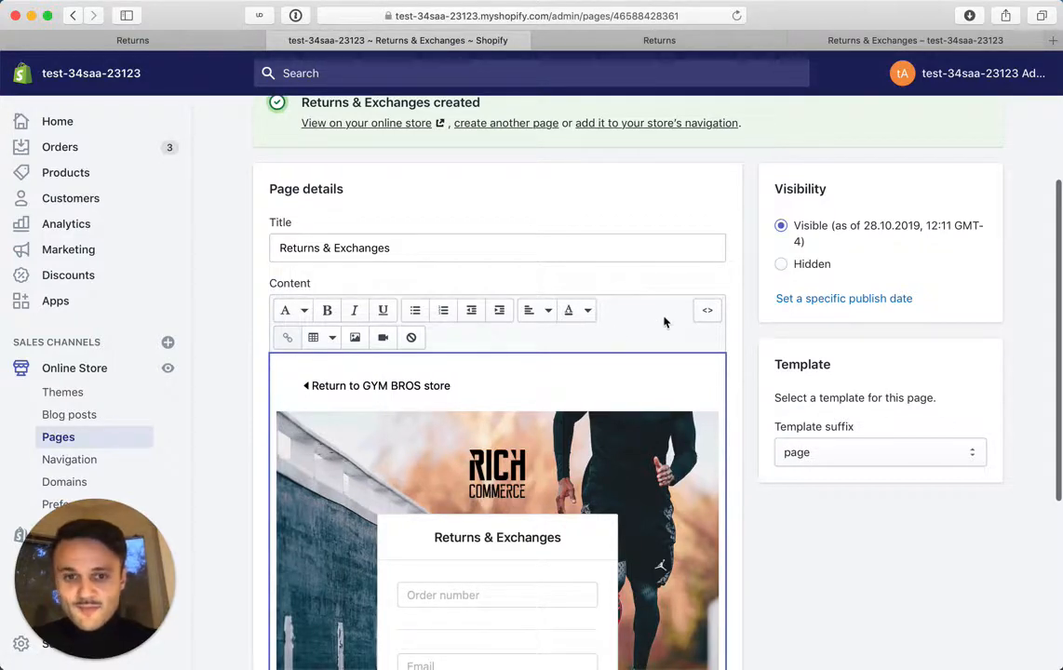
{"action": "left_click", "coordinate": [290, 387]}
{"action": "key", "text": "super+a"}
{"action": "key", "text": "BackSpace"}
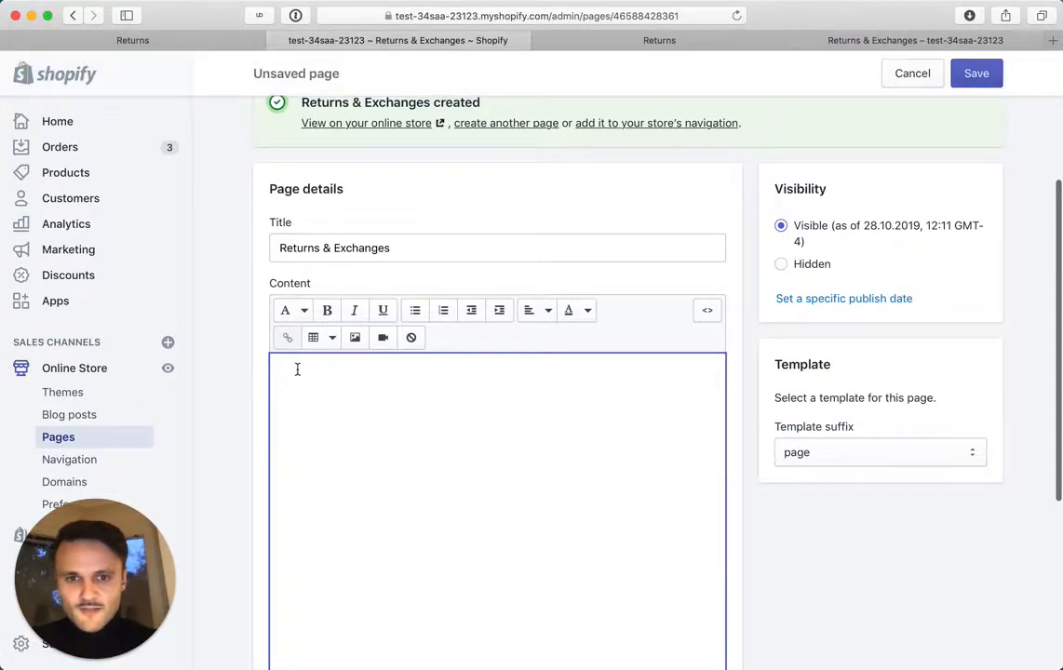
{"action": "scroll", "coordinate": [297, 370], "scroll_direction": "down", "scroll_amount": 3}
{"action": "scroll", "coordinate": [298, 369], "scroll_direction": "up", "scroll_amount": 1}
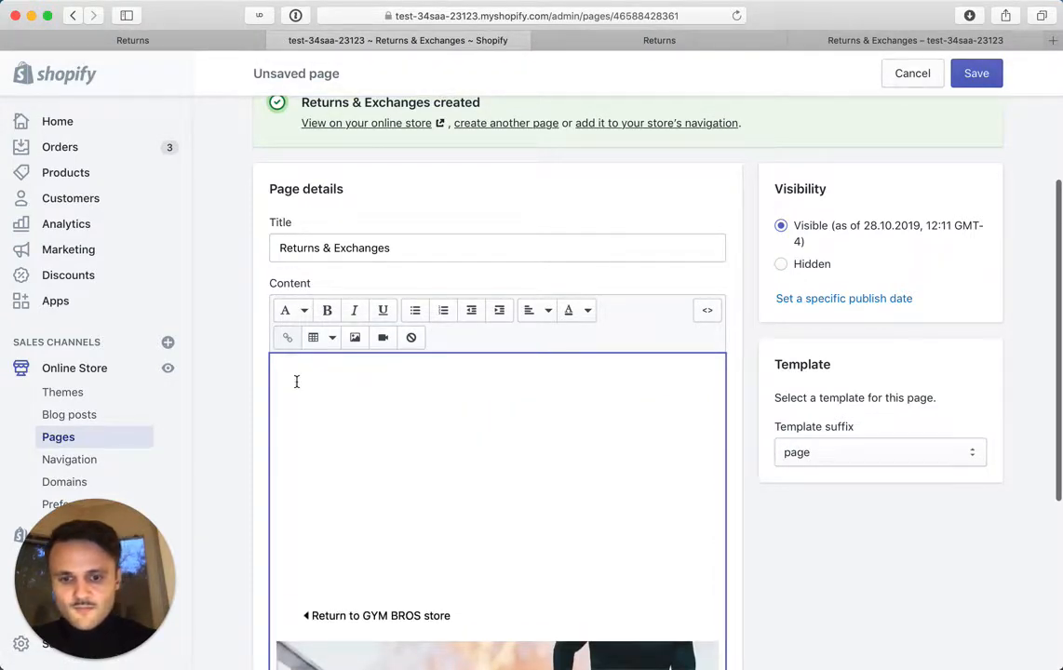
{"action": "scroll", "coordinate": [296, 382], "scroll_direction": "down", "scroll_amount": 3}
Add the line "This is going to explain to the customer what is going on..." above the iframe code in the page's HTML and save
{"action": "left_click", "coordinate": [706, 312]}
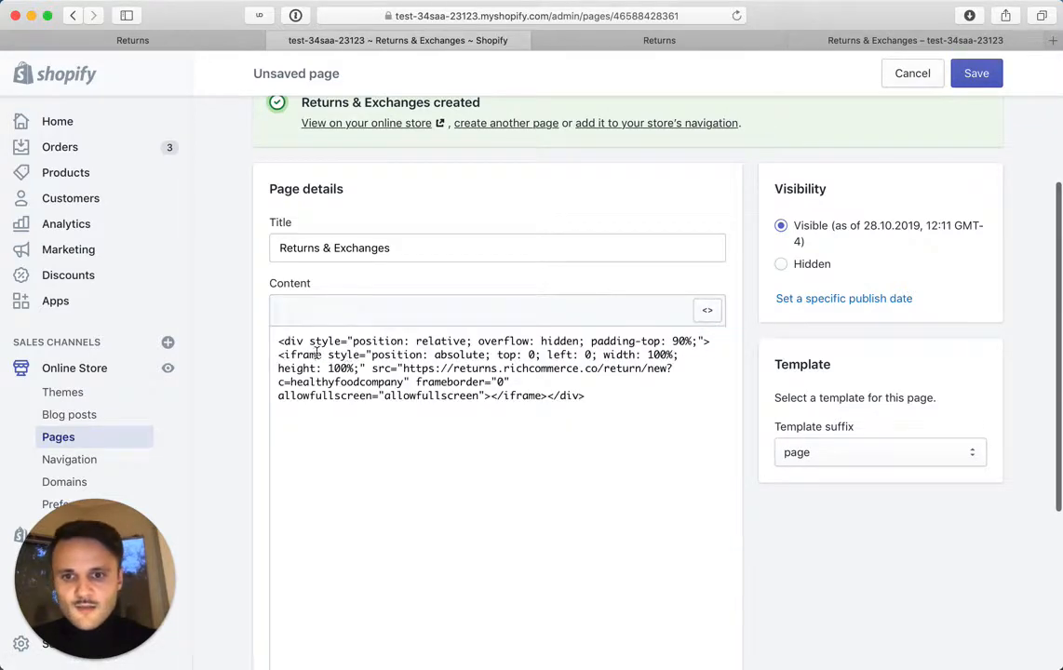
{"action": "left_click", "coordinate": [278, 340]}
{"action": "key", "text": "Return"}
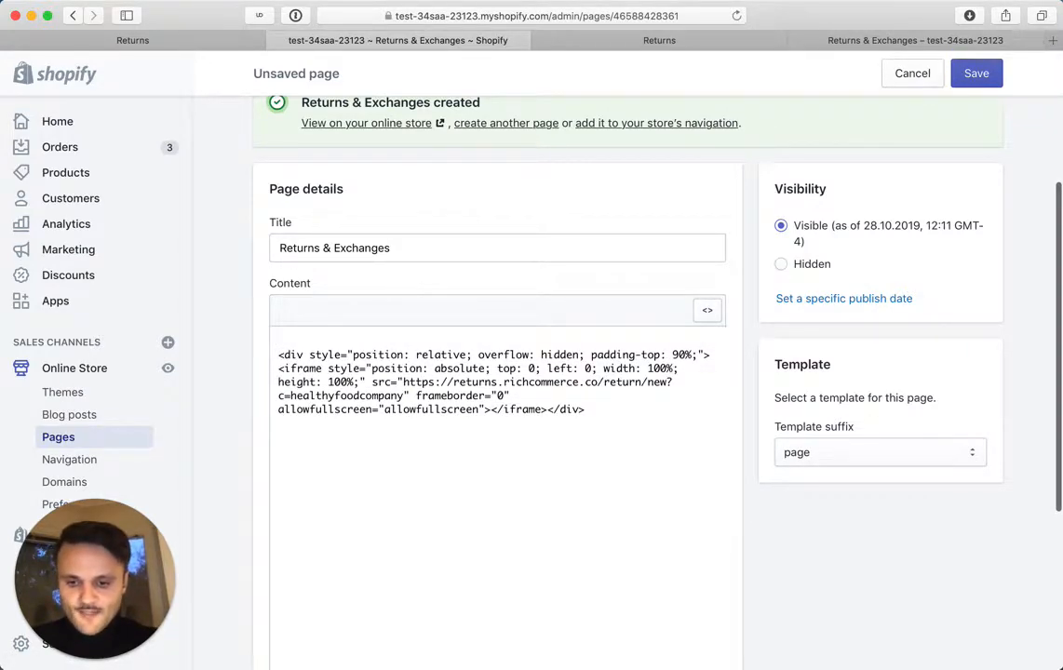
{"action": "type", "text": "I am going to expolain"}
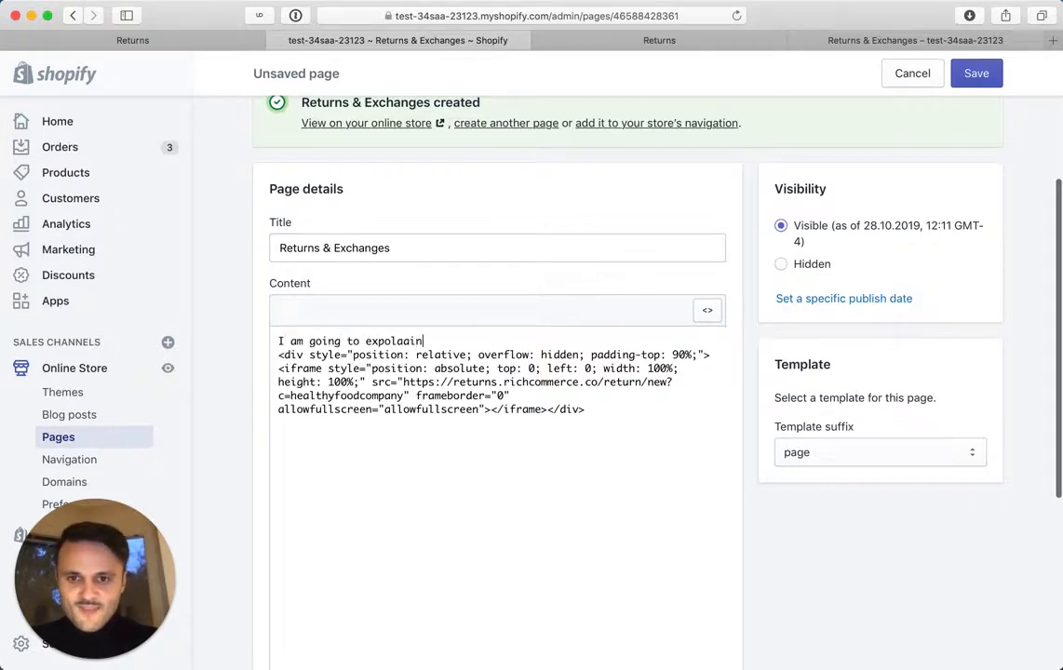
{"action": "left_click", "coordinate": [283, 339]}
{"action": "key", "text": "BackSpace"}
{"action": "type", "text": "Ti"}
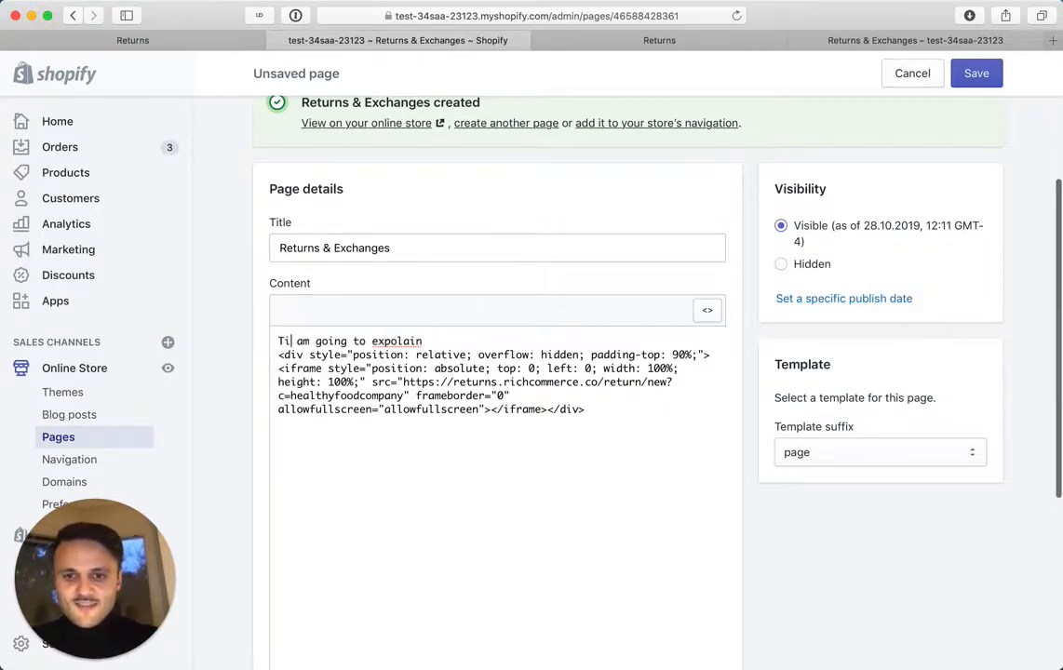
{"action": "key", "text": "BackSpace"}
{"action": "type", "text": "his is"}
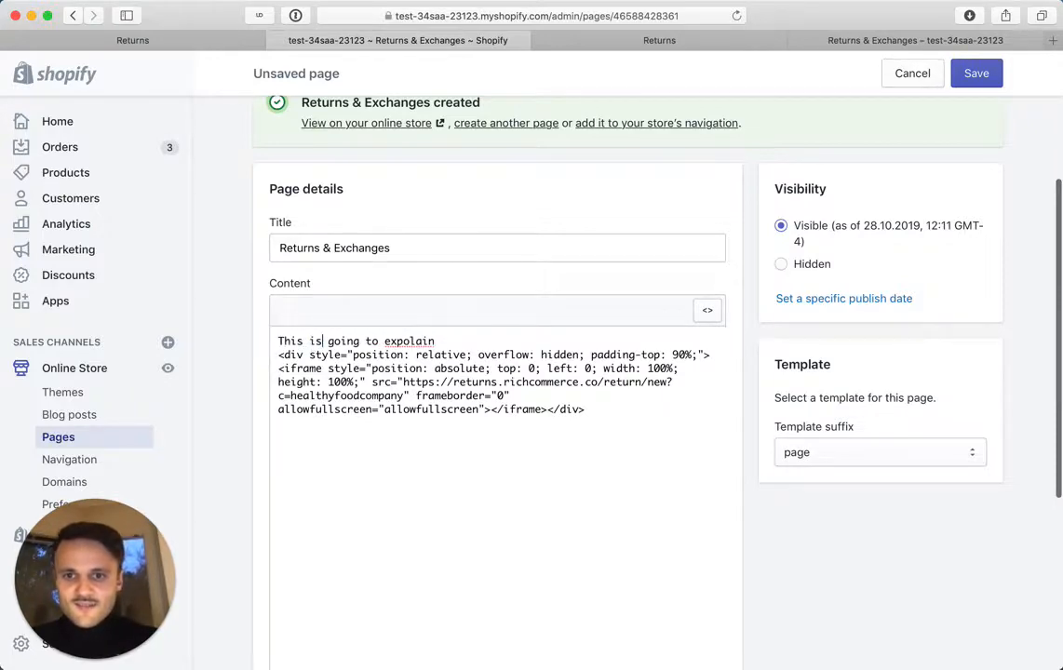
{"action": "key", "text": "BackSpace"}
{"action": "key", "text": "BackSpace"}
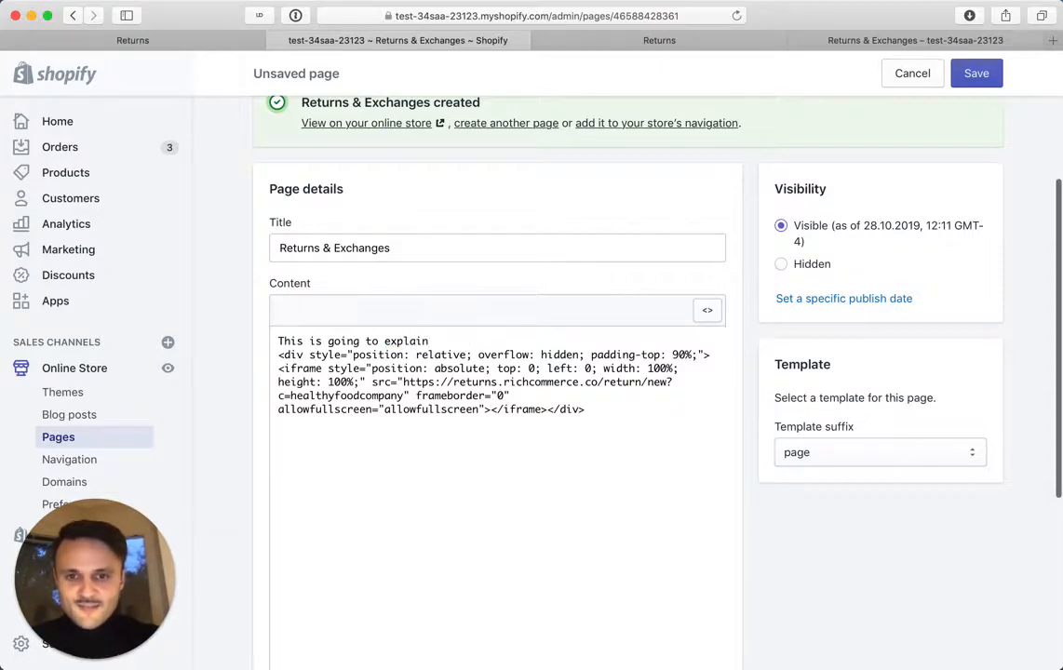
{"action": "type", "text": "in to the customer what is going on..."}
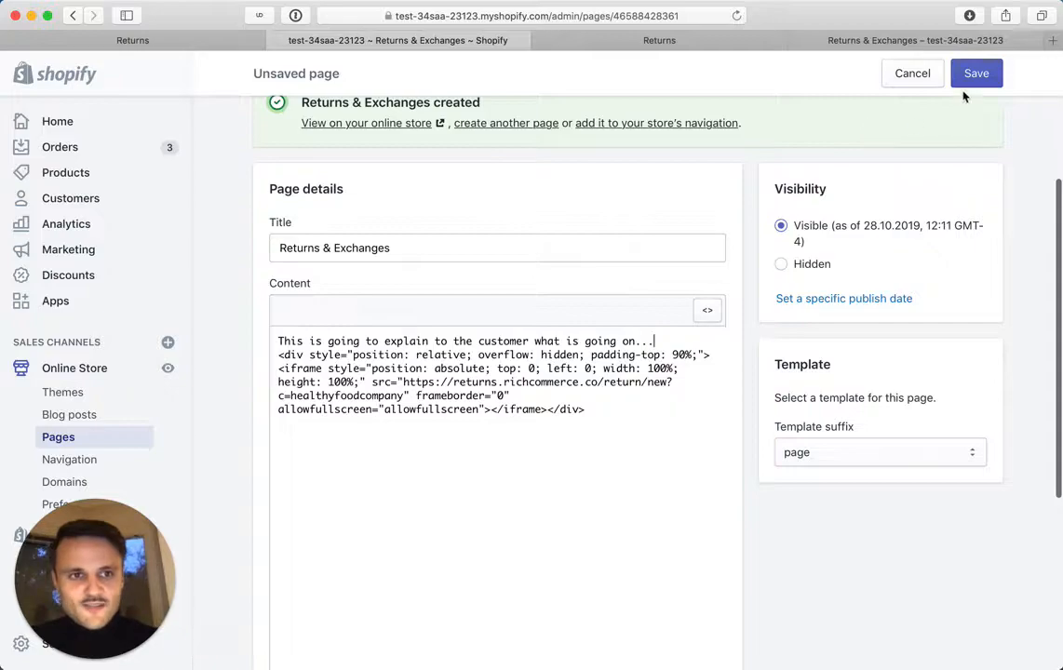
{"action": "left_click", "coordinate": [972, 80]}
Reload the storefront's Returns & Exchanges page and check the explanatory line above the return portal
{"action": "left_click", "coordinate": [634, 41]}
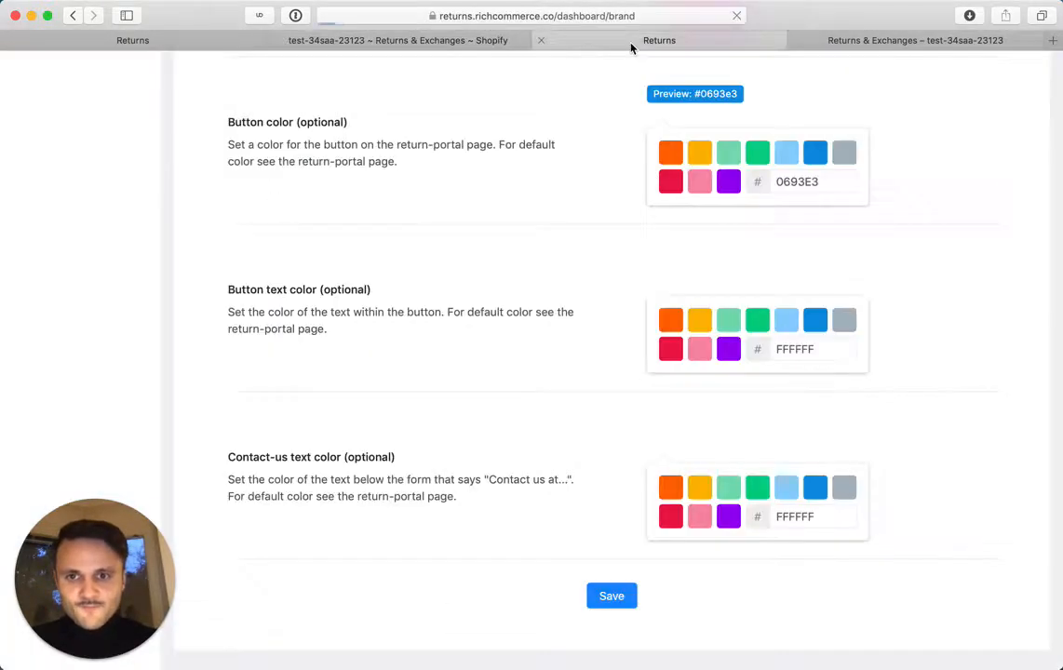
{"action": "left_click", "coordinate": [850, 40]}
{"action": "key", "text": "super+r"}
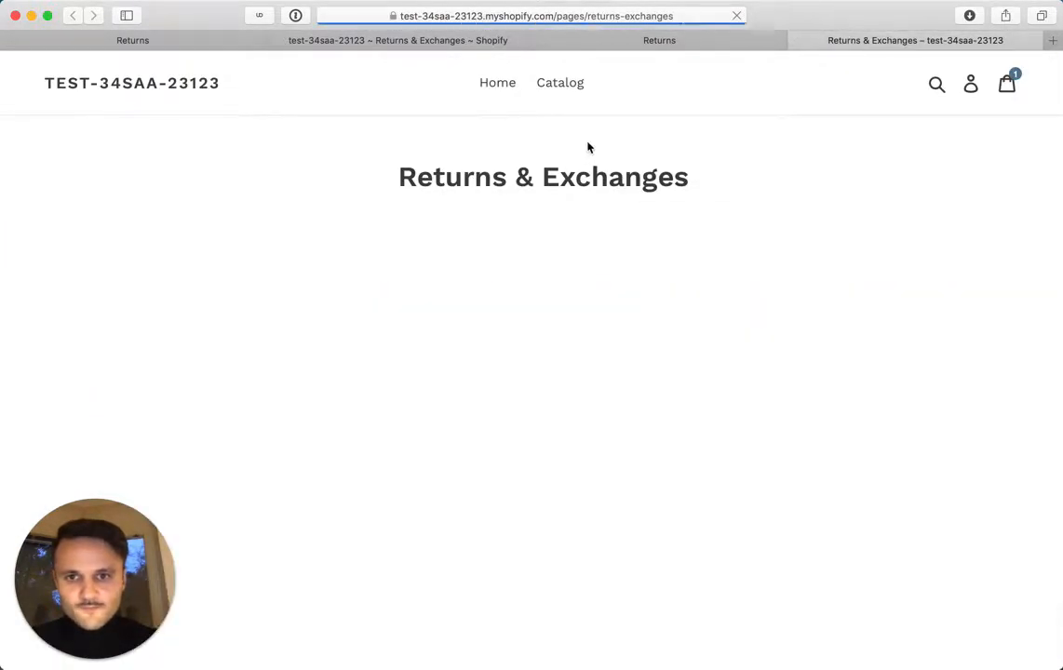
{"action": "scroll", "coordinate": [657, 175], "scroll_direction": "down", "scroll_amount": 2}
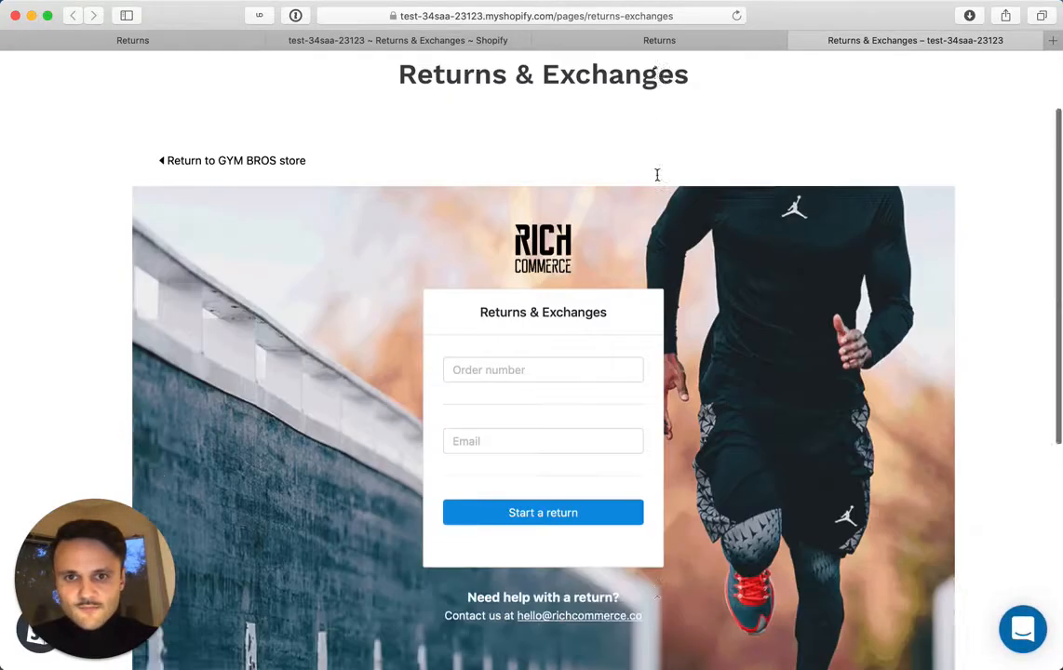
{"action": "scroll", "coordinate": [657, 175], "scroll_direction": "down", "scroll_amount": 8}
{"action": "scroll", "coordinate": [658, 175], "scroll_direction": "up", "scroll_amount": 10}
{"action": "key", "text": "super+r"}
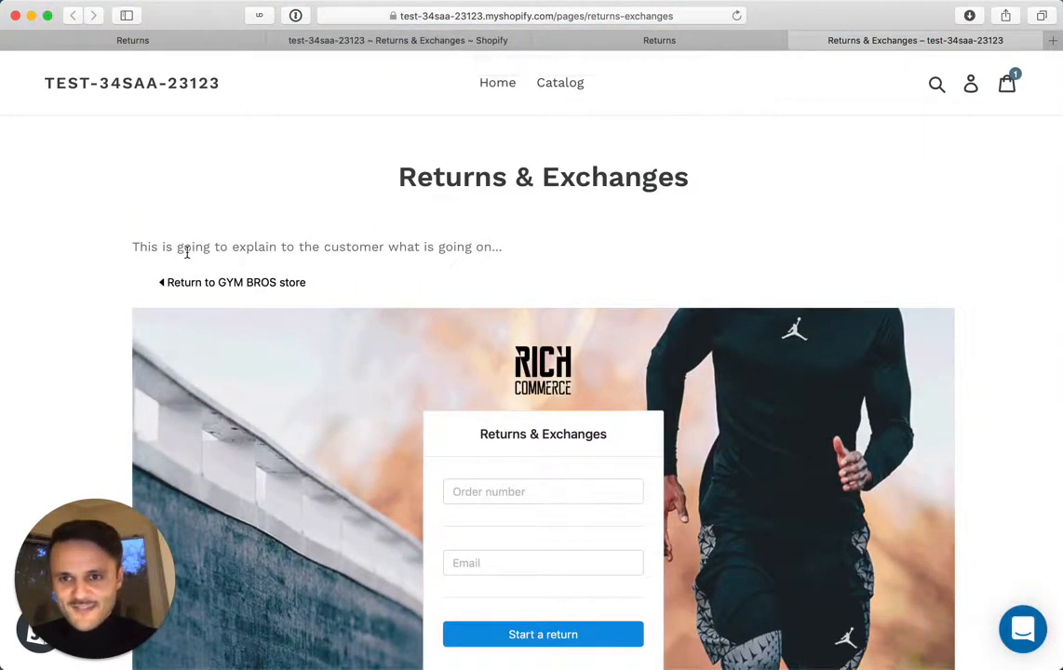
{"action": "left_click_drag", "start_coordinate": [135, 248], "coordinate": [503, 246]}
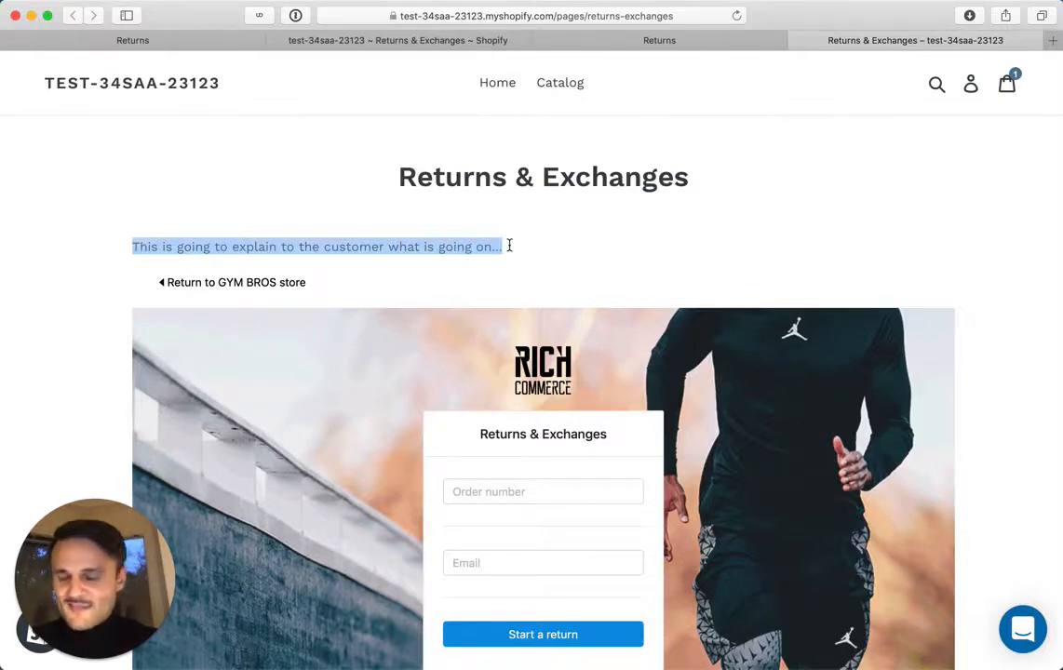
Return to the page in the Shopify admin and look at the formatting options for the explanatory line in the visual editor
{"action": "left_click", "coordinate": [438, 40]}
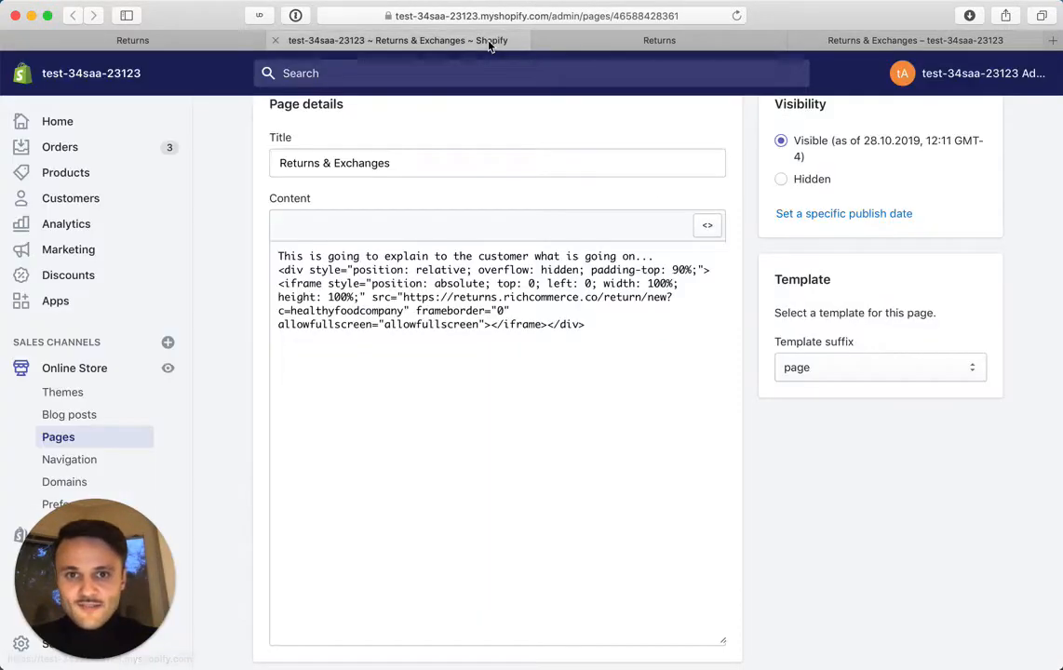
{"action": "left_click", "coordinate": [709, 230]}
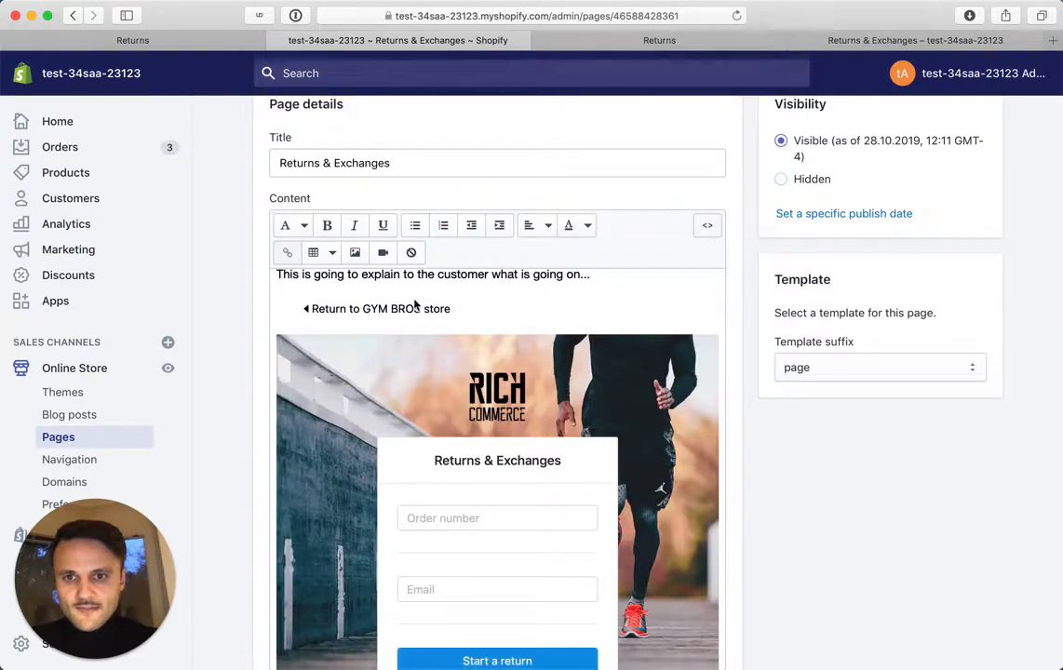
{"action": "triple_click", "coordinate": [412, 269]}
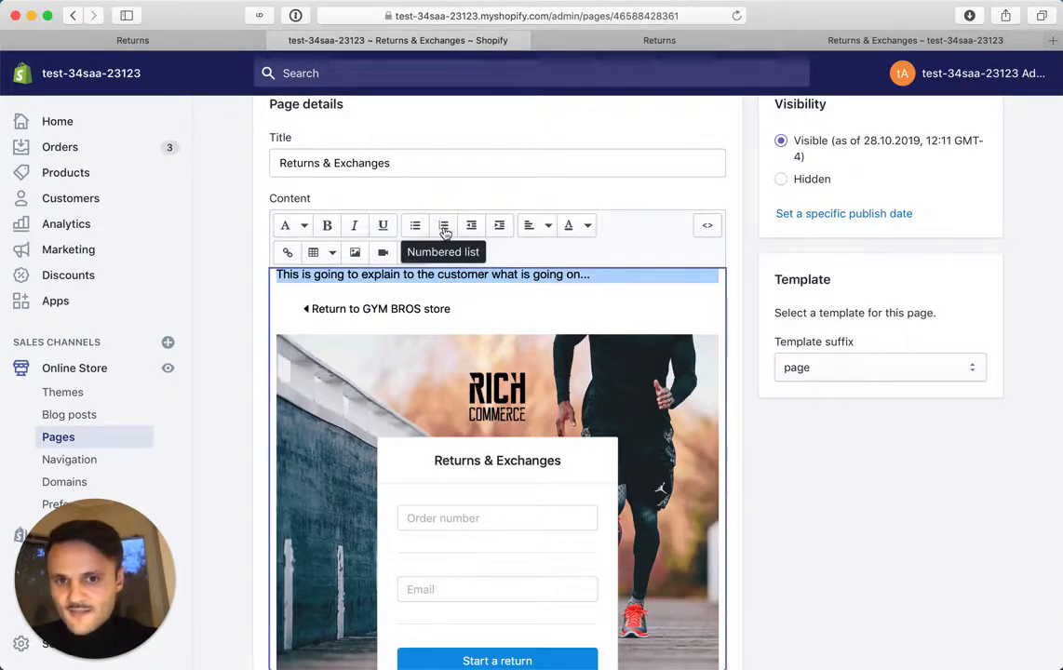
{"action": "left_click", "coordinate": [305, 227]}
{"action": "left_click", "coordinate": [477, 207]}
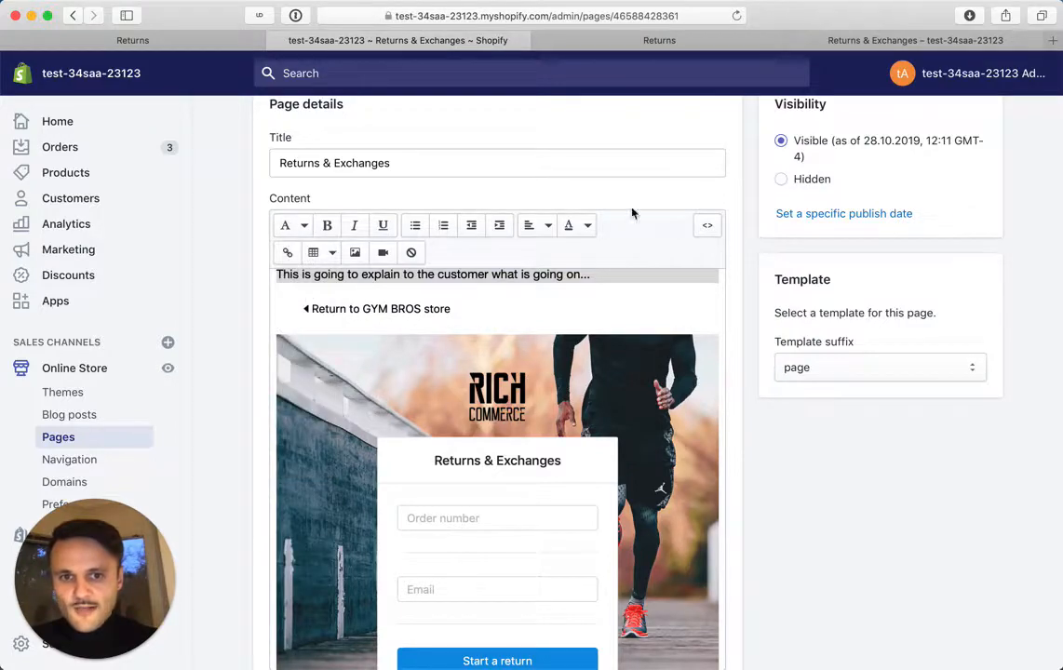
Delete the explanatory line above the iframe code in the page's HTML and save the page
{"action": "left_click", "coordinate": [710, 226]}
{"action": "triple_click", "coordinate": [380, 253]}
{"action": "key", "text": "BackSpace"}
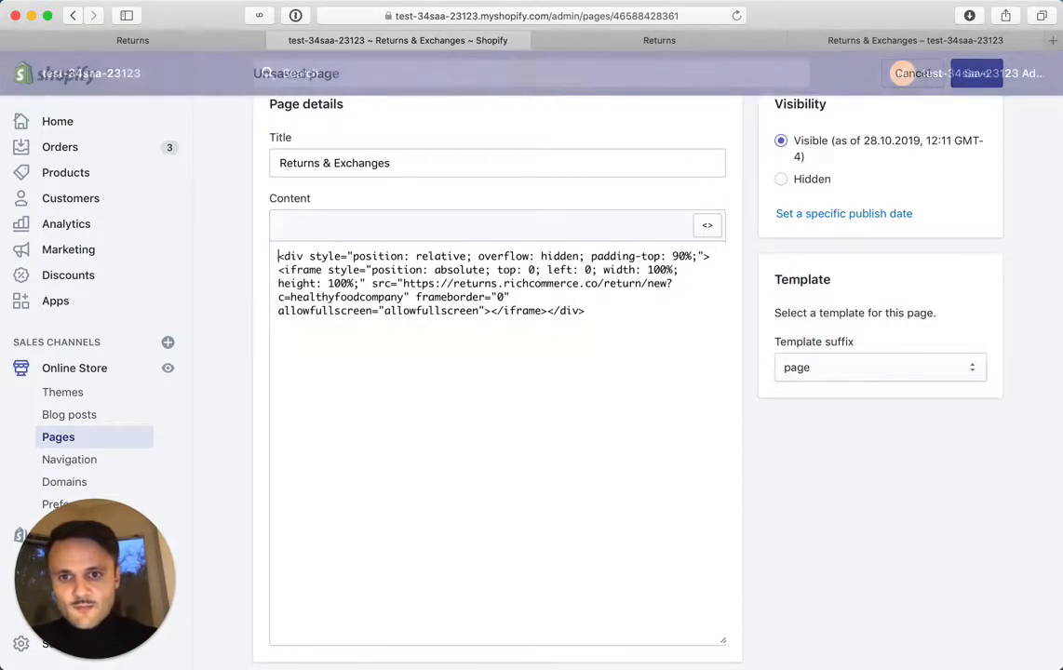
{"action": "key", "text": "super+s"}
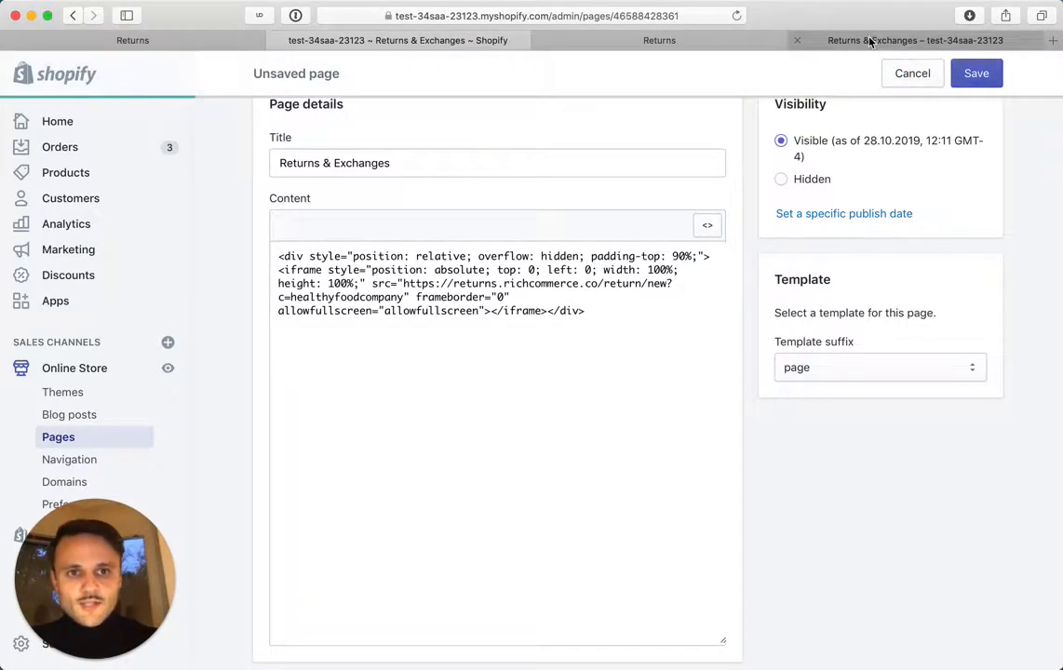
Glance at the storefront page, return to the admin page editor, and open its website SEO settings to examine the URL handle
{"action": "left_click", "coordinate": [868, 40]}
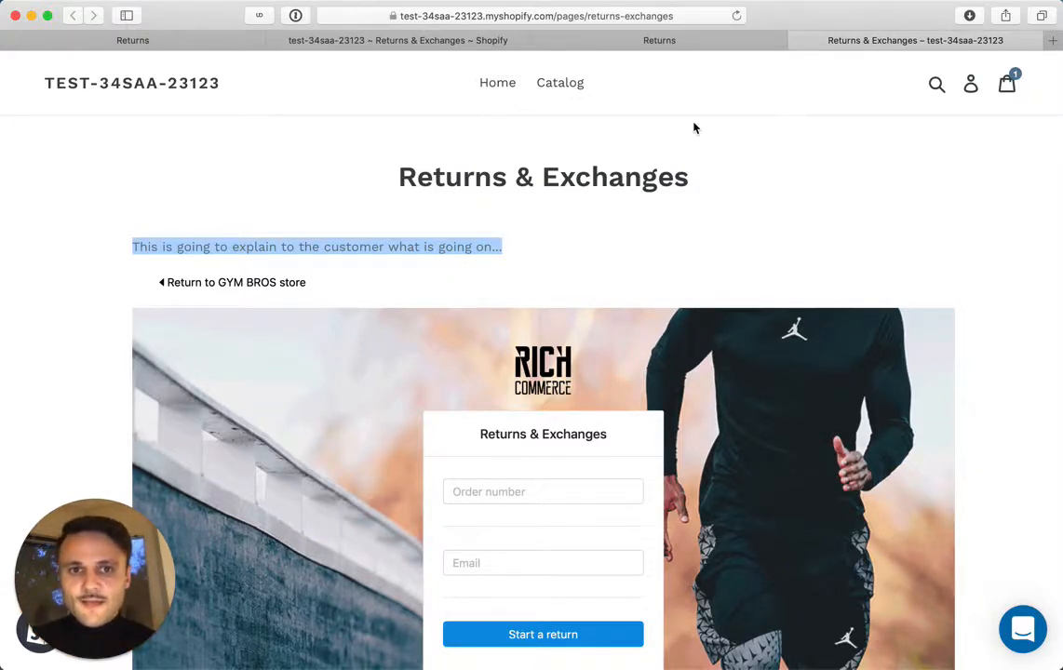
{"action": "left_click", "coordinate": [475, 40]}
{"action": "scroll", "coordinate": [899, 225], "scroll_direction": "up", "scroll_amount": 3}
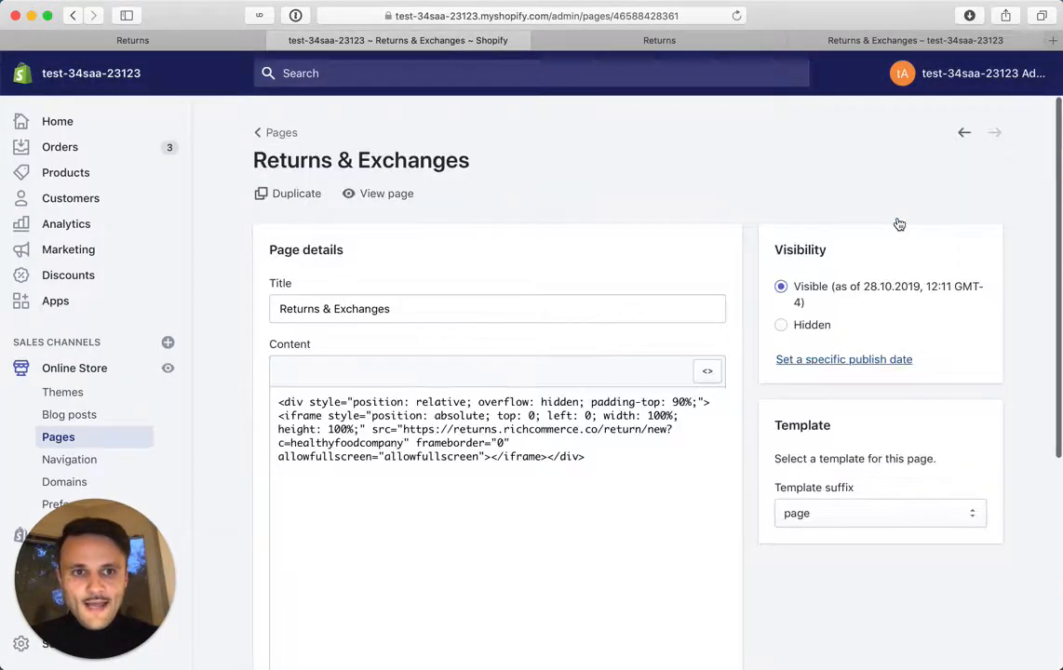
{"action": "scroll", "coordinate": [543, 187], "scroll_direction": "down", "scroll_amount": 4}
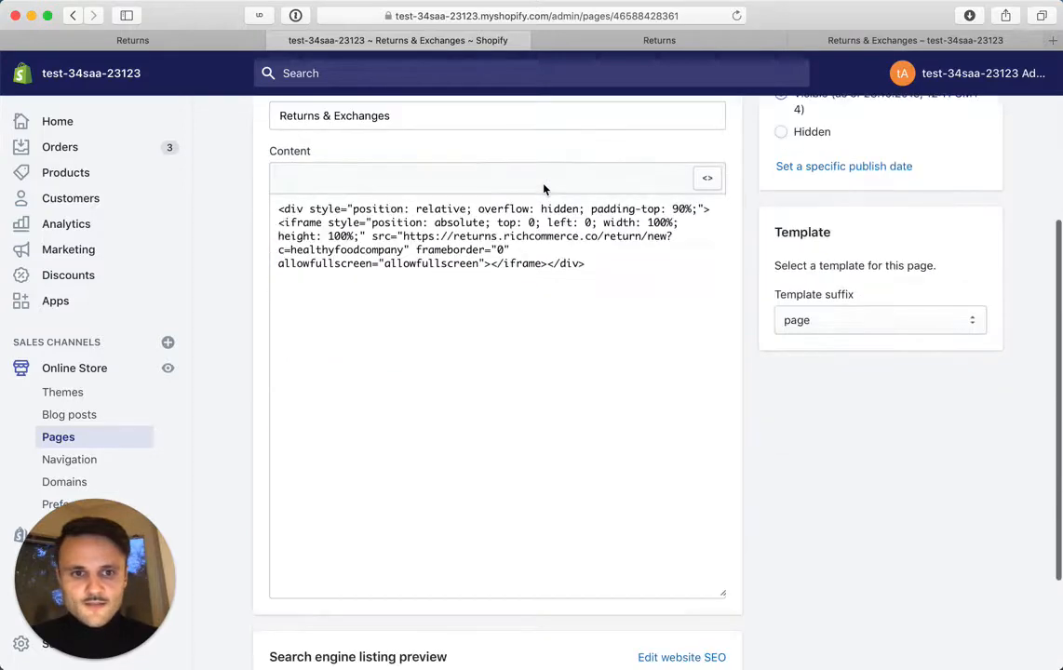
{"action": "scroll", "coordinate": [544, 189], "scroll_direction": "down", "scroll_amount": 3}
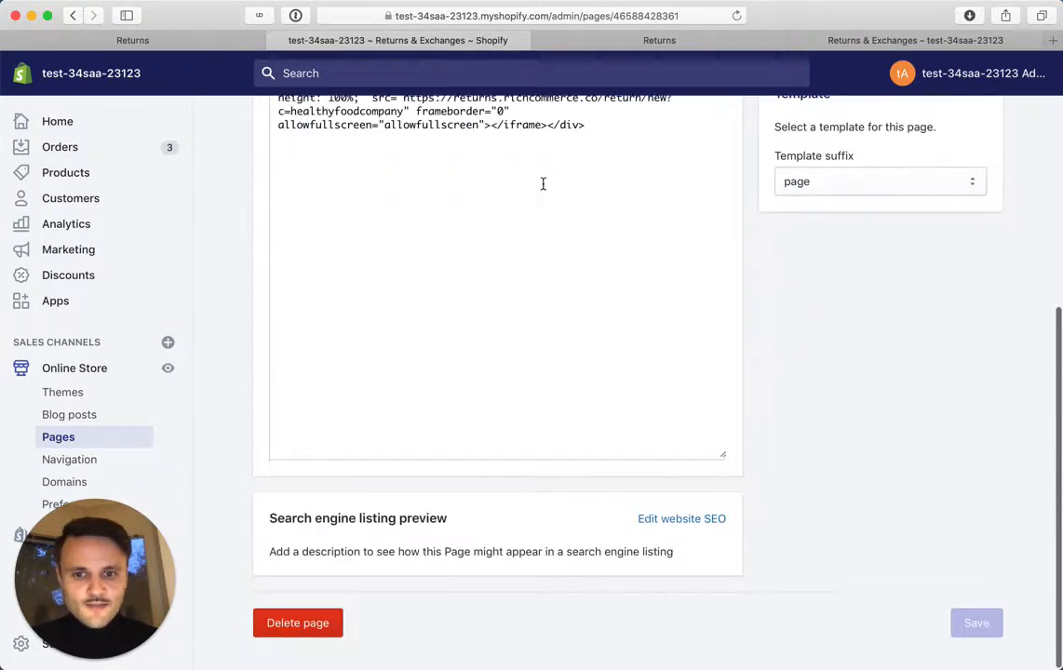
{"action": "left_click", "coordinate": [666, 521]}
{"action": "scroll", "coordinate": [768, 477], "scroll_direction": "down", "scroll_amount": 5}
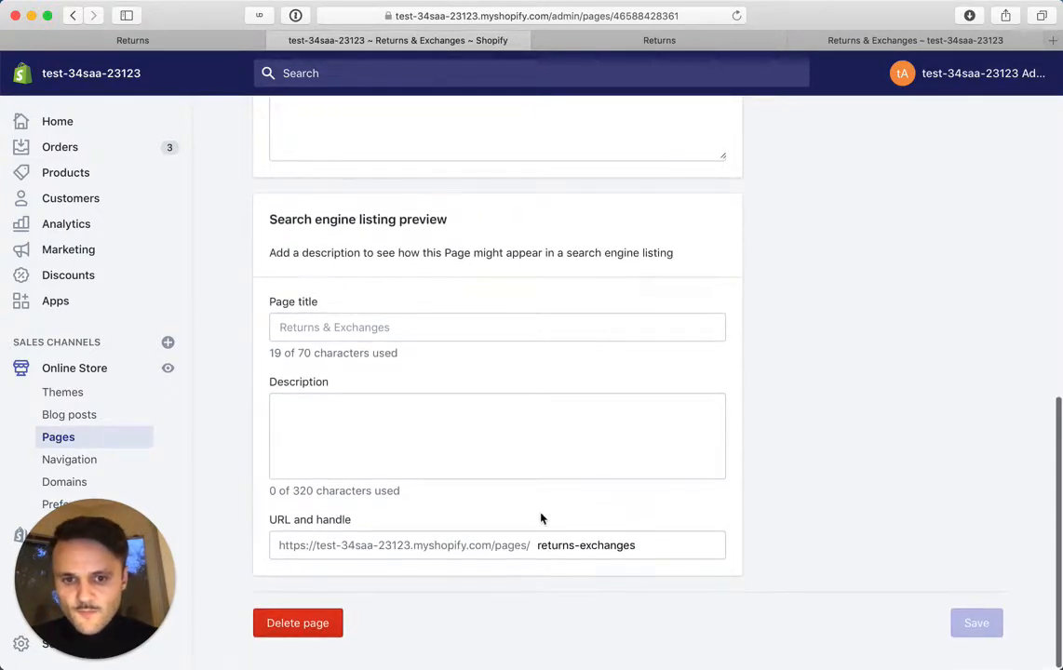
{"action": "left_click_drag", "start_coordinate": [537, 545], "coordinate": [652, 545]}
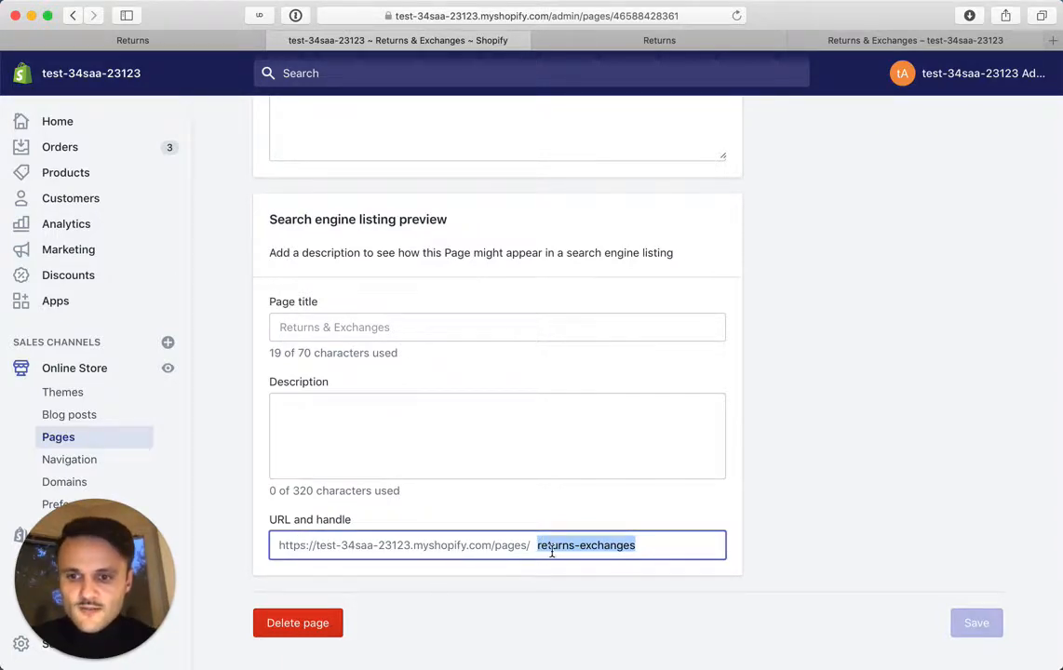
Shorten the page's URL handle to "returns", keep the redirect from returns-exchanges, and save the page
{"action": "scroll", "coordinate": [552, 551], "scroll_direction": "up", "scroll_amount": 5}
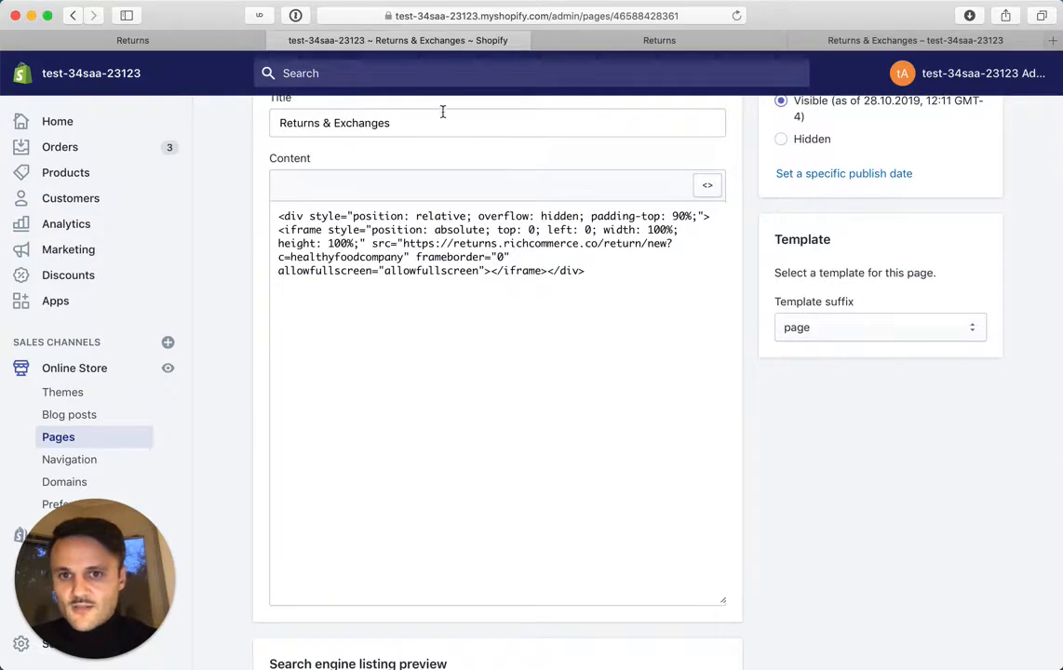
{"action": "left_click", "coordinate": [707, 185]}
{"action": "scroll", "coordinate": [770, 190], "scroll_direction": "down", "scroll_amount": 5}
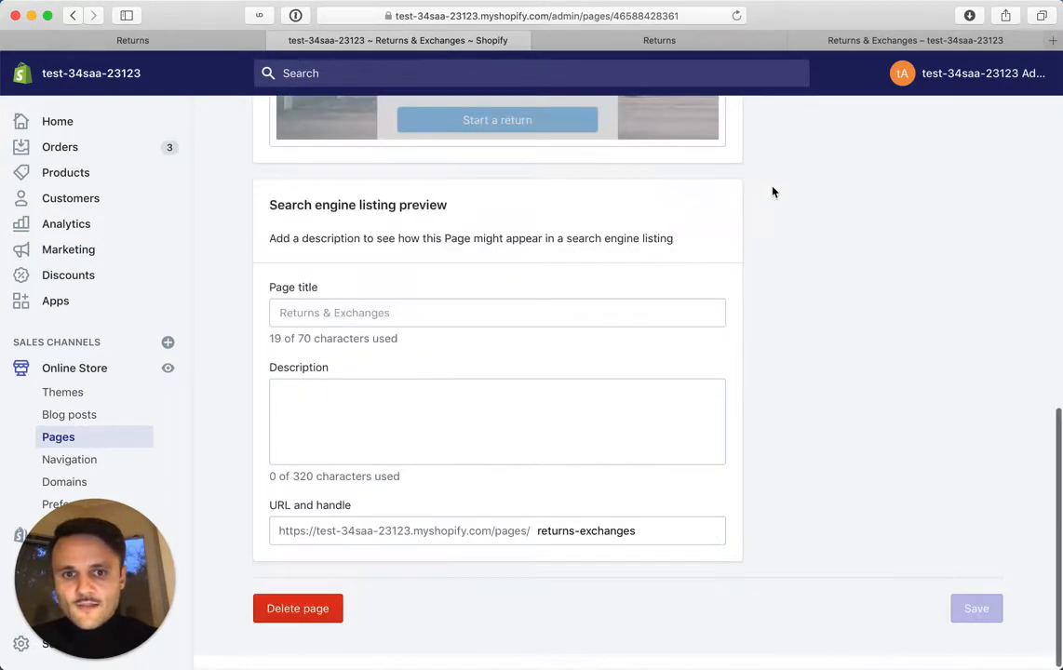
{"action": "double_click", "coordinate": [597, 546]}
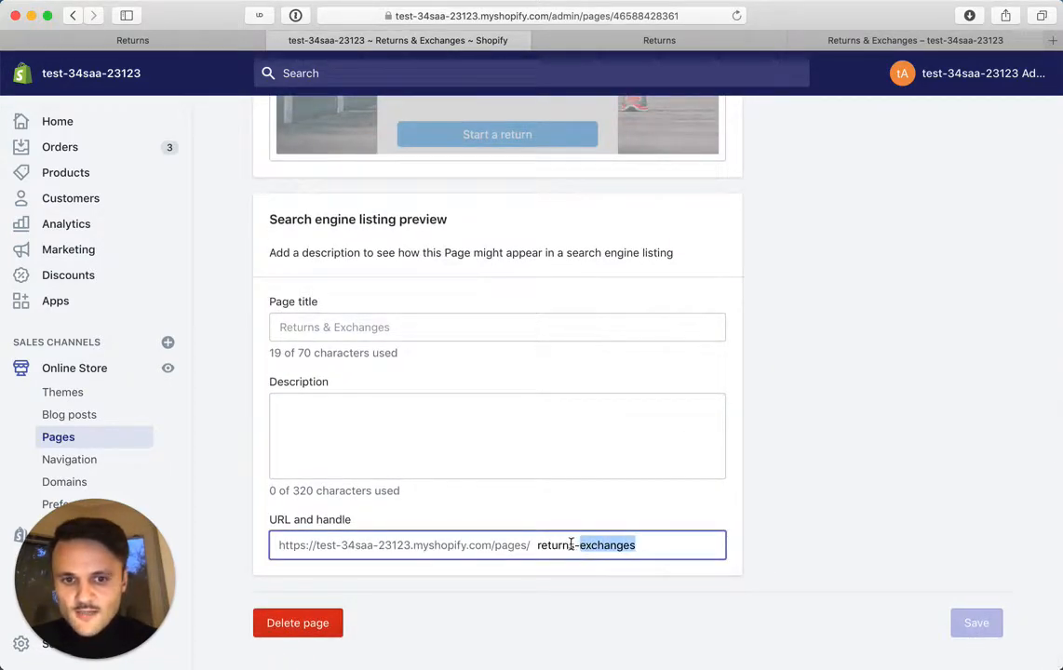
{"action": "key", "text": "BackSpace"}
{"action": "key", "text": "BackSpace"}
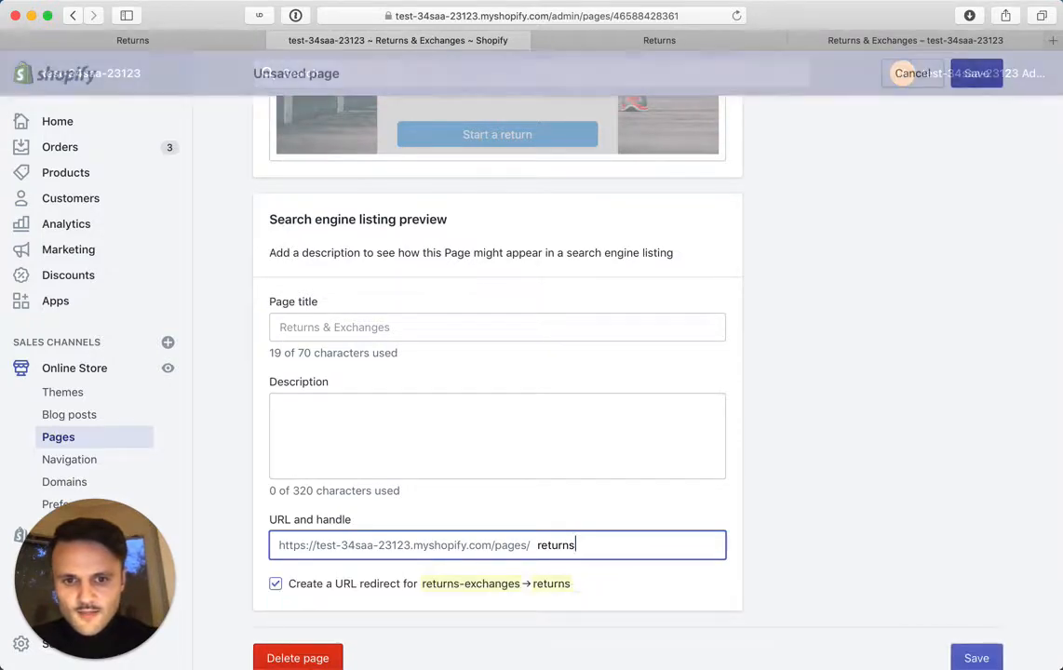
{"action": "scroll", "coordinate": [907, 522], "scroll_direction": "down", "scroll_amount": 1}
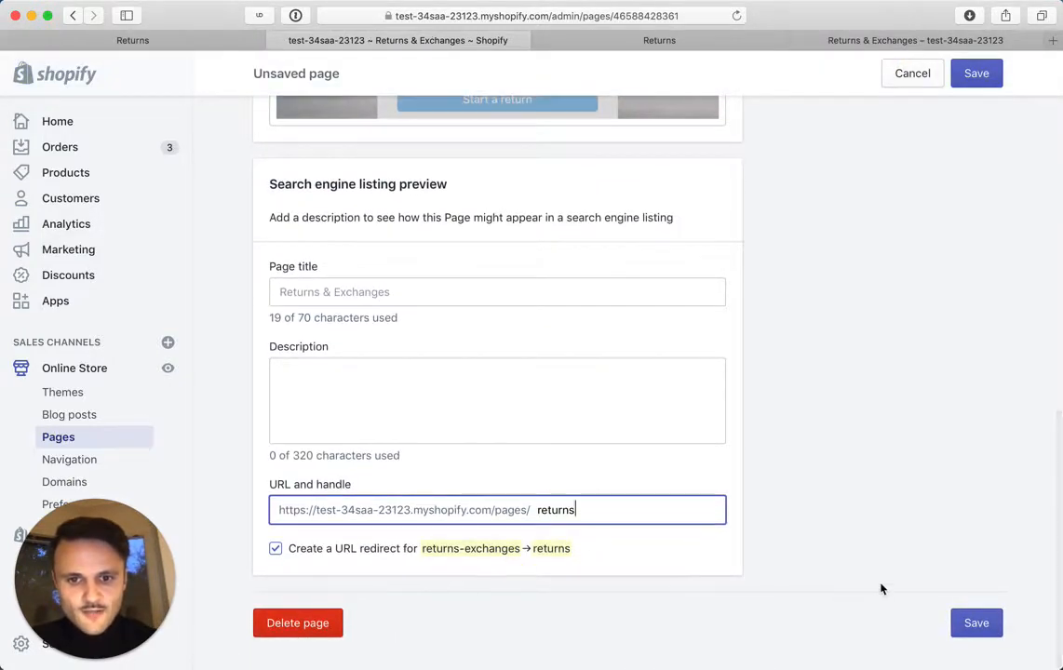
{"action": "left_click", "coordinate": [968, 624]}
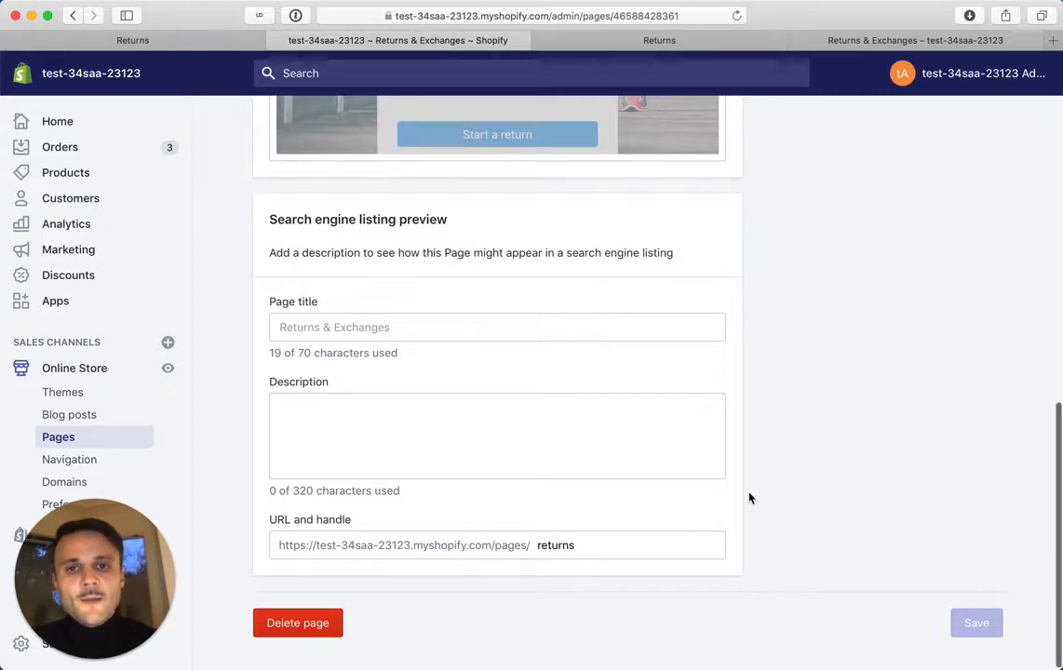
Open the store's Main menu in the navigation settings and start a new menu item named "Returns & Exchanges"
{"action": "scroll", "coordinate": [807, 487], "scroll_direction": "up", "scroll_amount": 5}
{"action": "scroll", "coordinate": [807, 489], "scroll_direction": "up", "scroll_amount": 5}
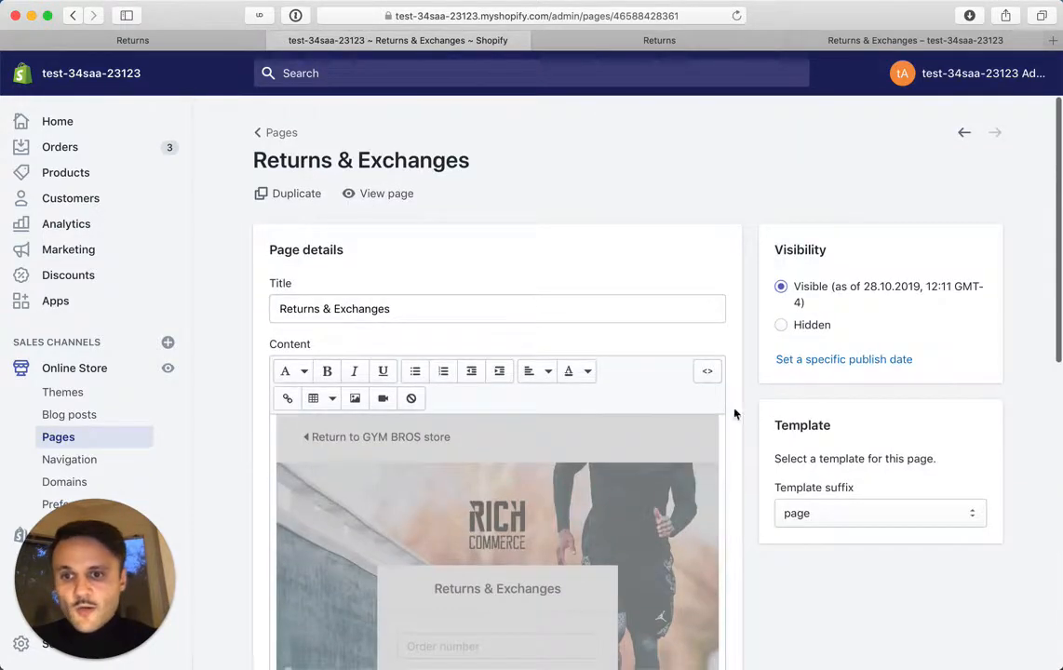
{"action": "left_click", "coordinate": [100, 463]}
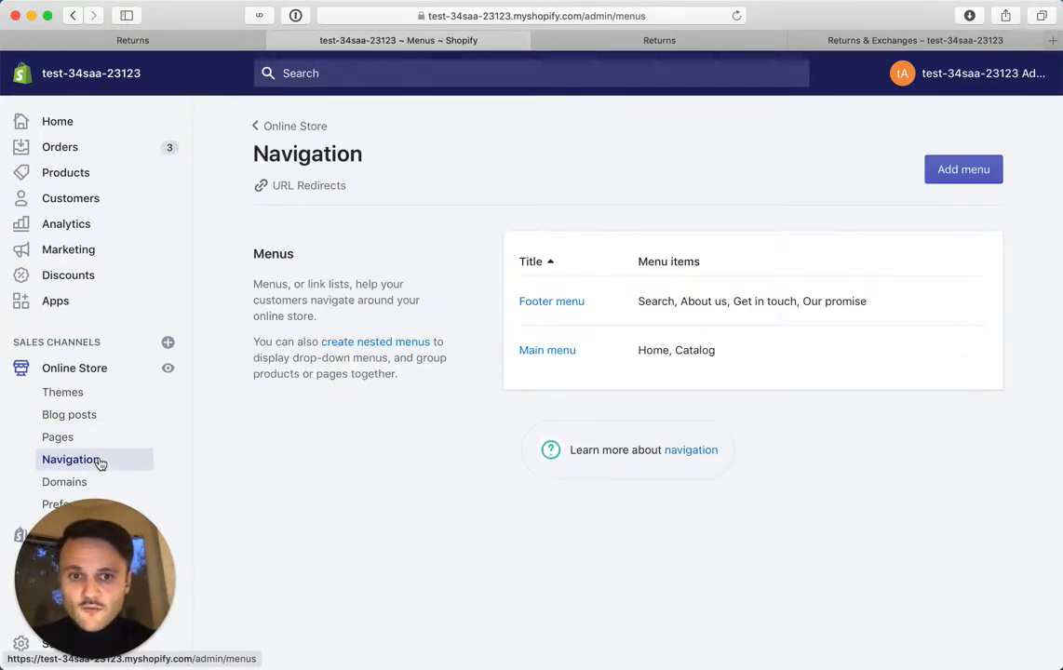
{"action": "left_click", "coordinate": [551, 351]}
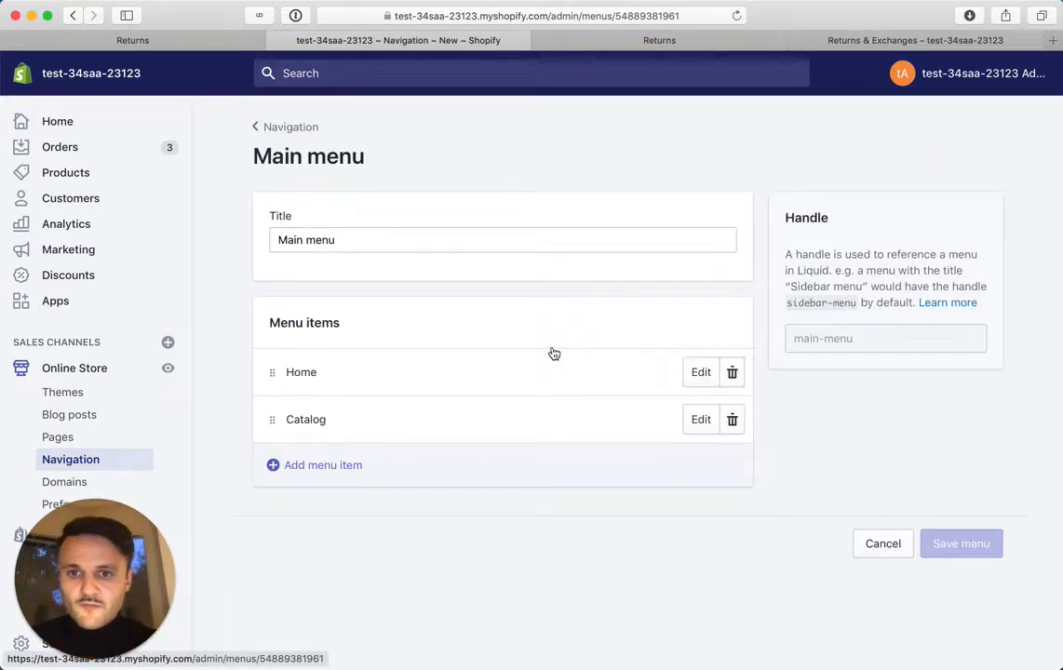
{"action": "left_click", "coordinate": [320, 465]}
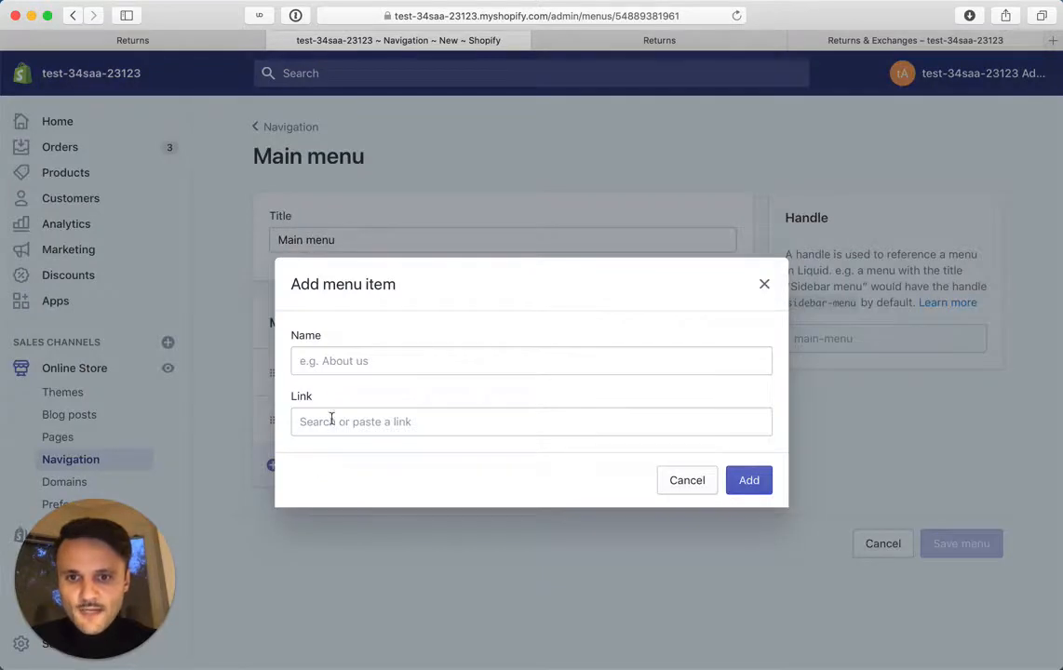
{"action": "left_click", "coordinate": [342, 361]}
{"action": "type", "text": "Re"}
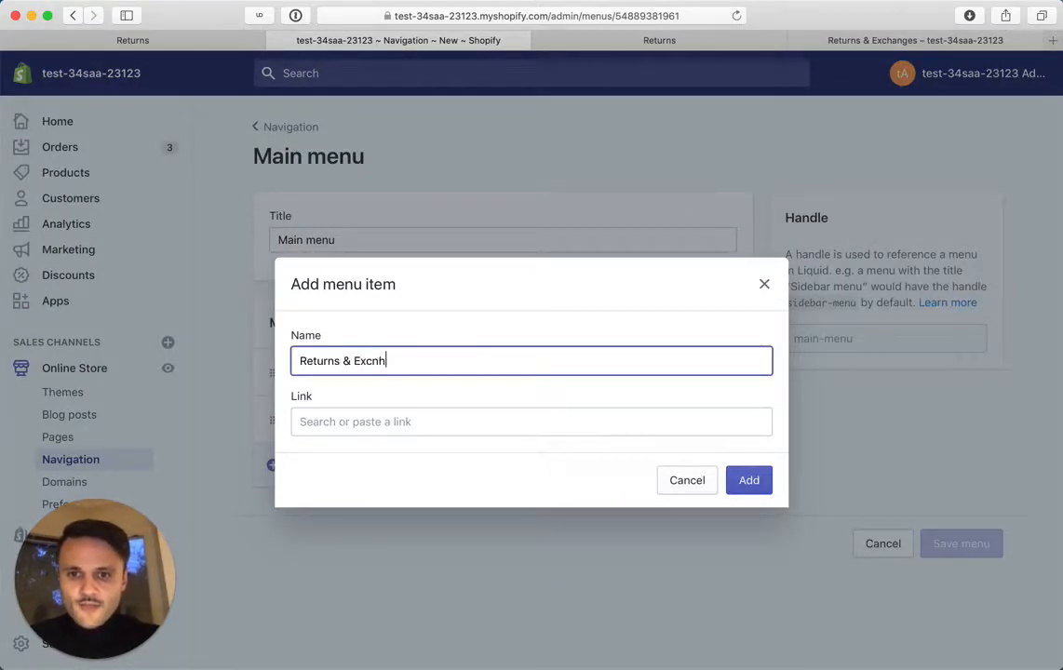
{"action": "type", "text": "turns & Exchanges"}
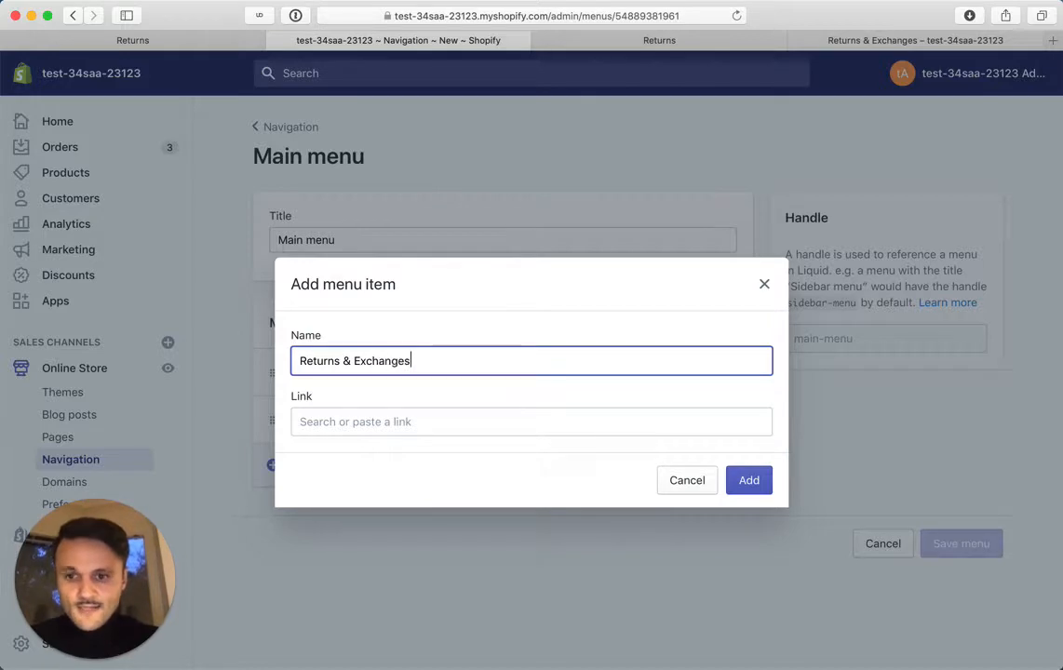
Link the new item to the Returns & Exchanges page, add it, and save the main menu
{"action": "left_click", "coordinate": [363, 421]}
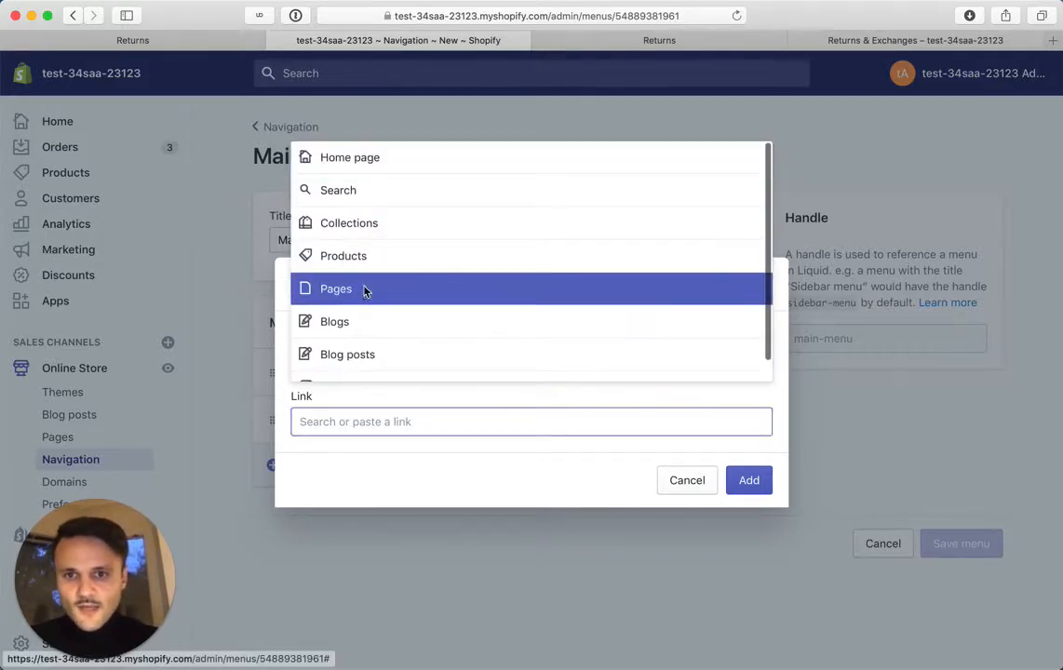
{"action": "left_click", "coordinate": [363, 289]}
{"action": "left_click", "coordinate": [366, 365]}
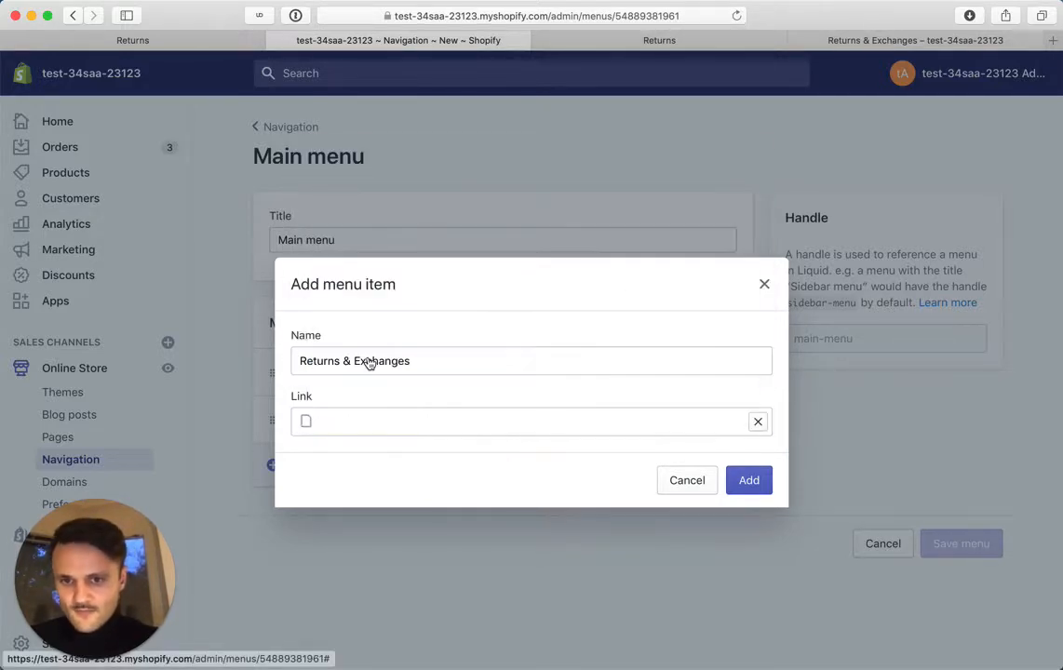
{"action": "left_click", "coordinate": [753, 485]}
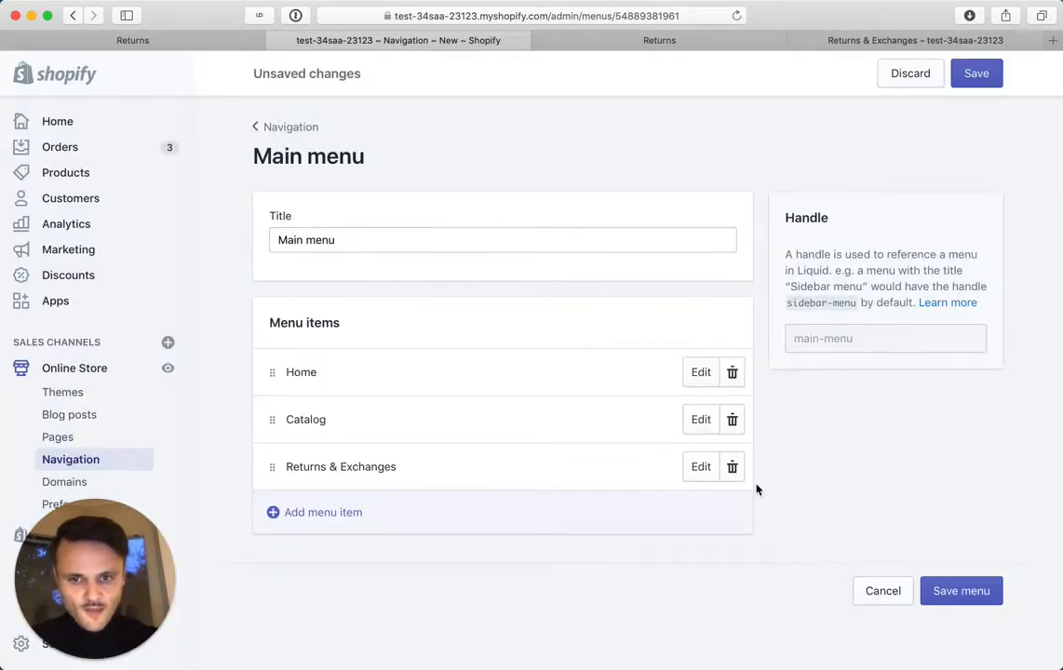
{"action": "left_click", "coordinate": [945, 591]}
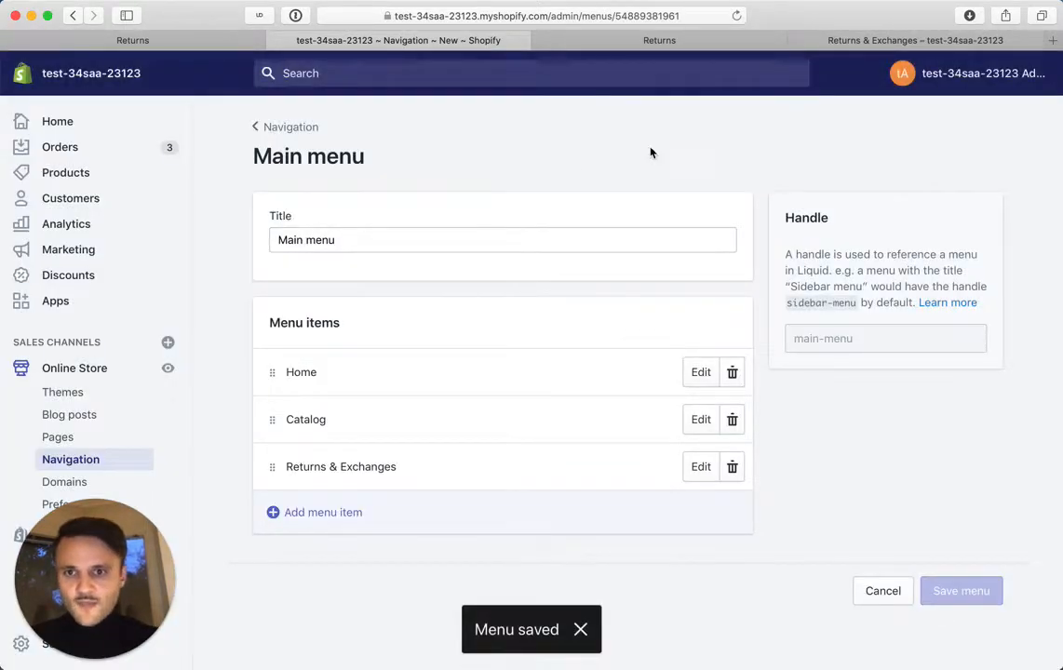
Open the storefront test-34saa-23123.myshopify.com in a new browser tab beside the admin and look over its home page
{"action": "key", "text": "super+t"}
{"action": "type", "text": "tes"}
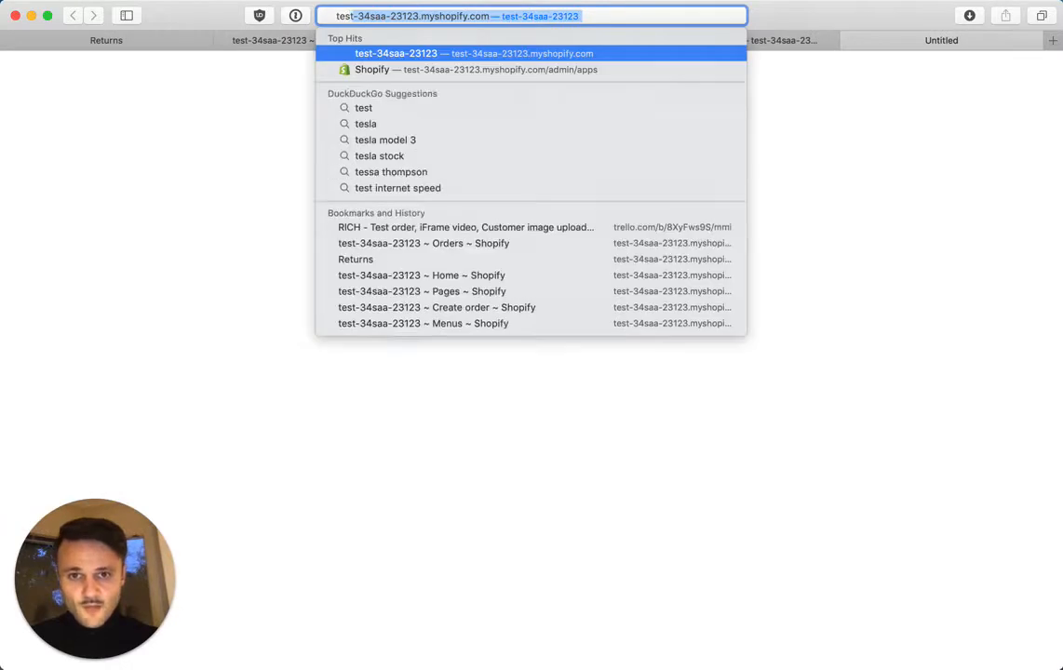
{"action": "key", "text": "Return"}
{"action": "left_click_drag", "start_coordinate": [902, 40], "coordinate": [521, 42]}
{"action": "scroll", "coordinate": [467, 194], "scroll_direction": "down", "scroll_amount": 15}
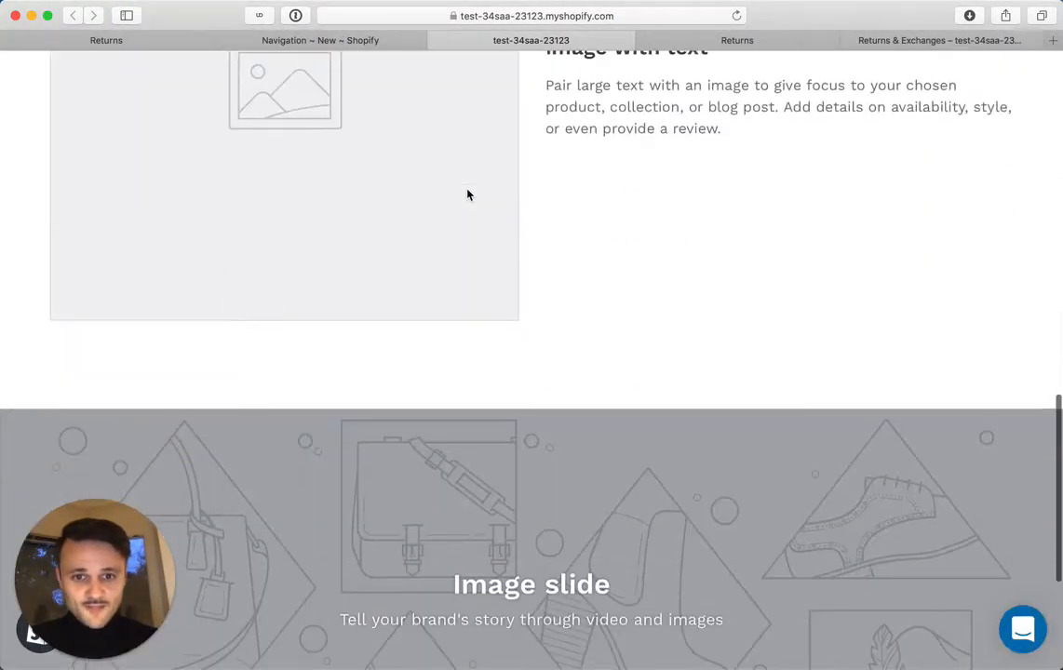
{"action": "scroll", "coordinate": [467, 195], "scroll_direction": "up", "scroll_amount": 15}
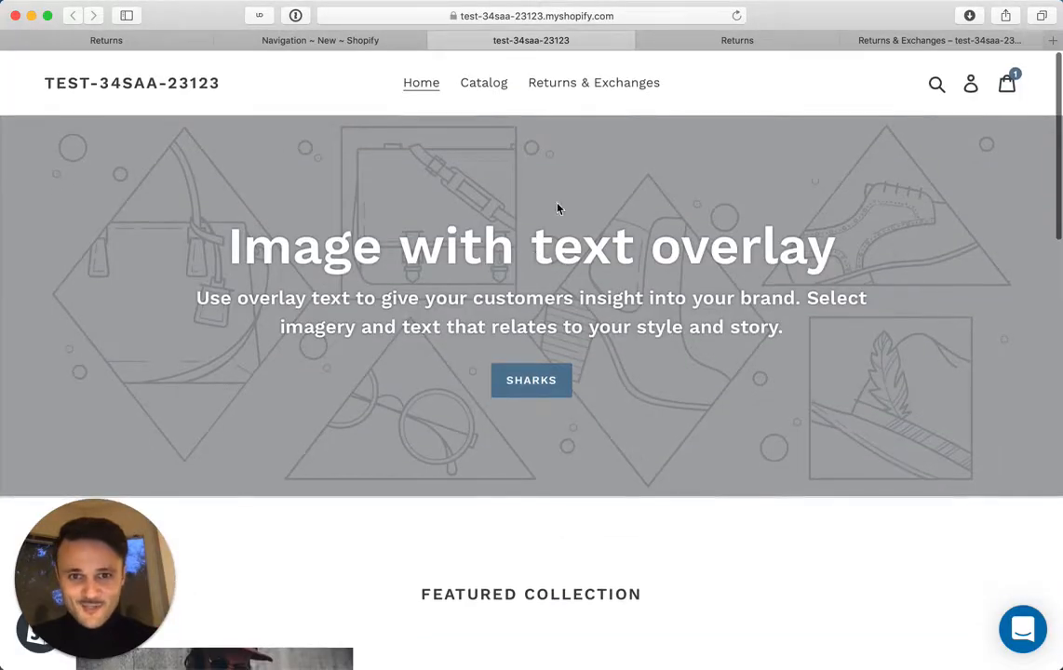
Follow the Returns & Exchanges link in the storefront header and examine the embedded return portal
{"action": "left_click", "coordinate": [580, 87]}
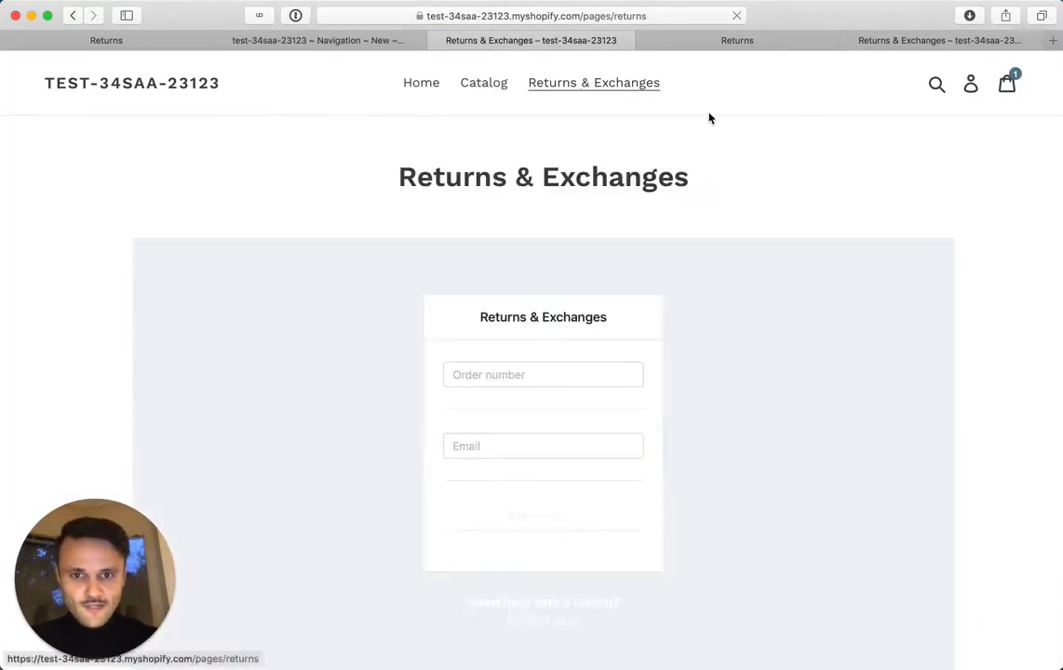
{"action": "scroll", "coordinate": [1046, 237], "scroll_direction": "down", "scroll_amount": 10}
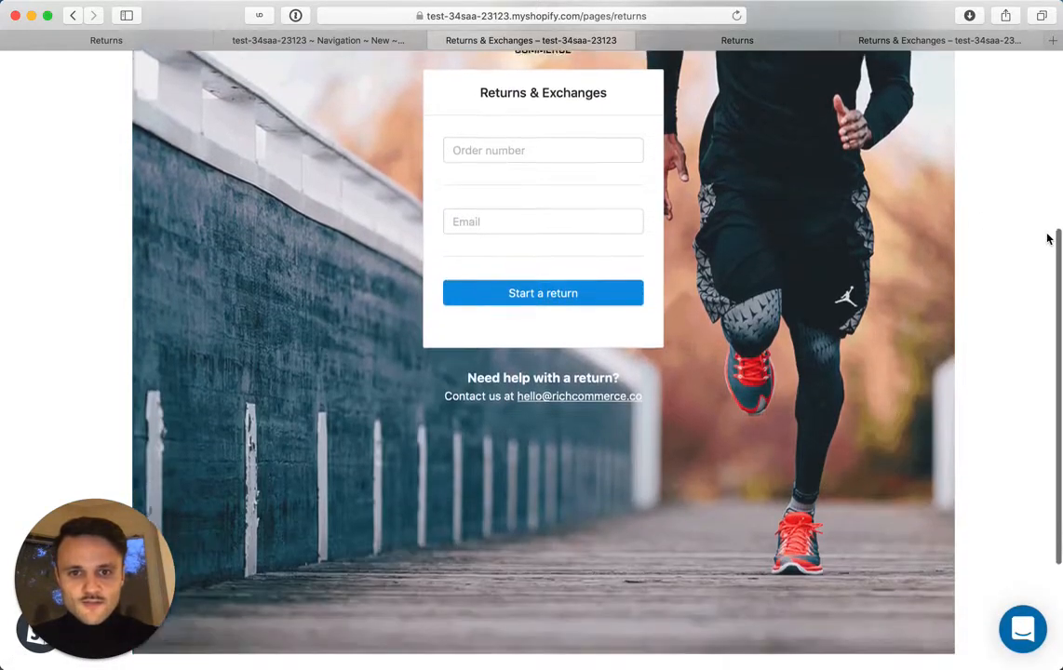
{"action": "scroll", "coordinate": [1046, 239], "scroll_direction": "up", "scroll_amount": 10}
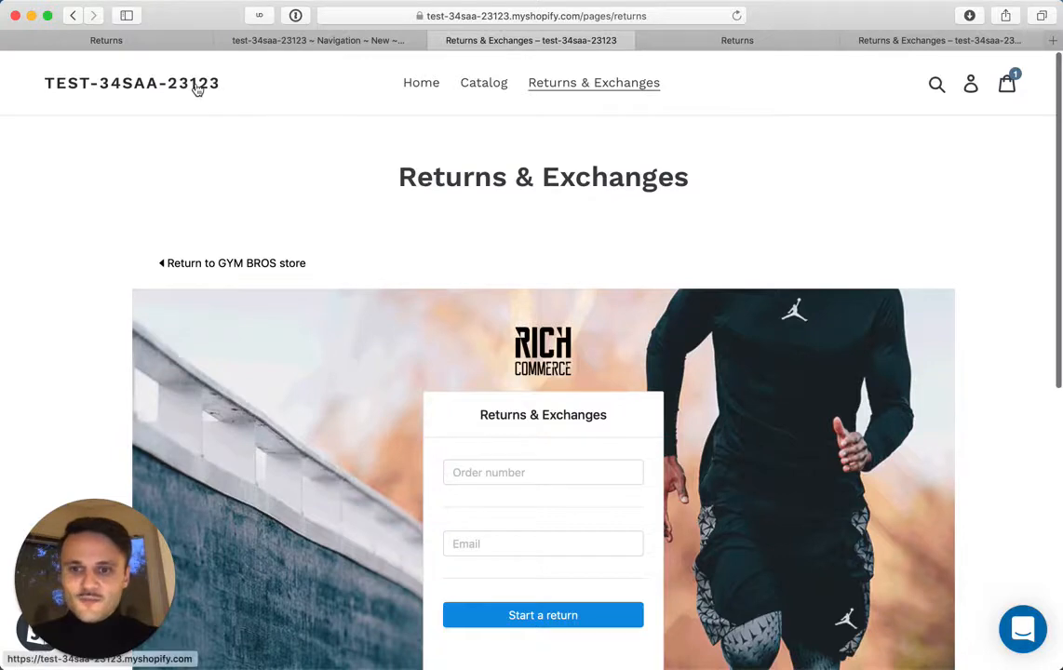
Return to the Shopify admin, open the Footer menu, and start a new menu item named "Returns & Exchanges"
{"action": "left_click", "coordinate": [273, 41]}
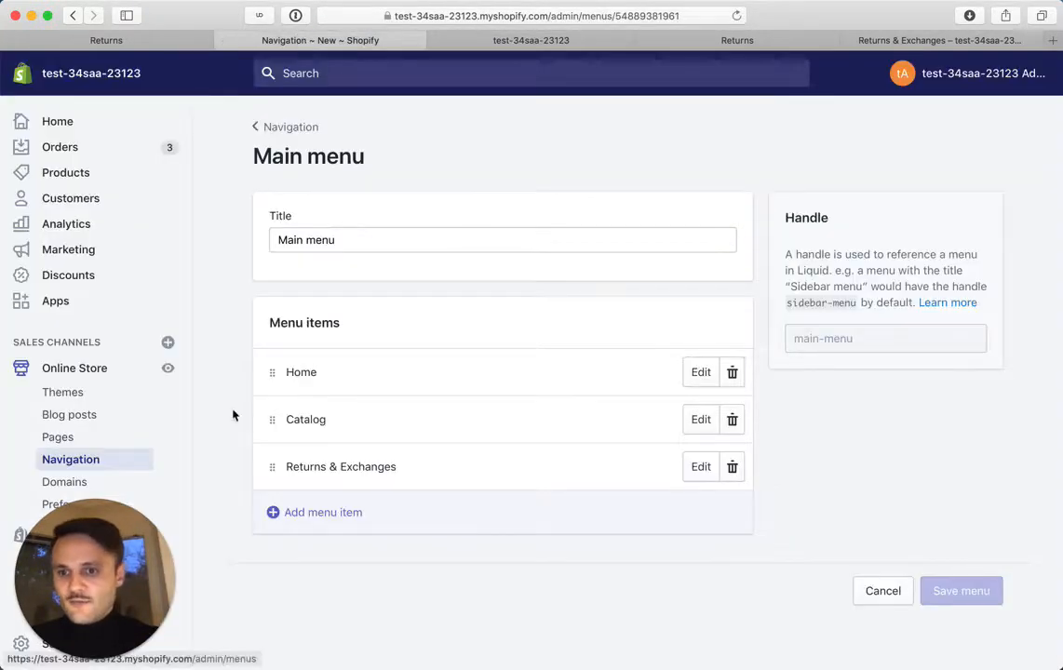
{"action": "left_click", "coordinate": [127, 468]}
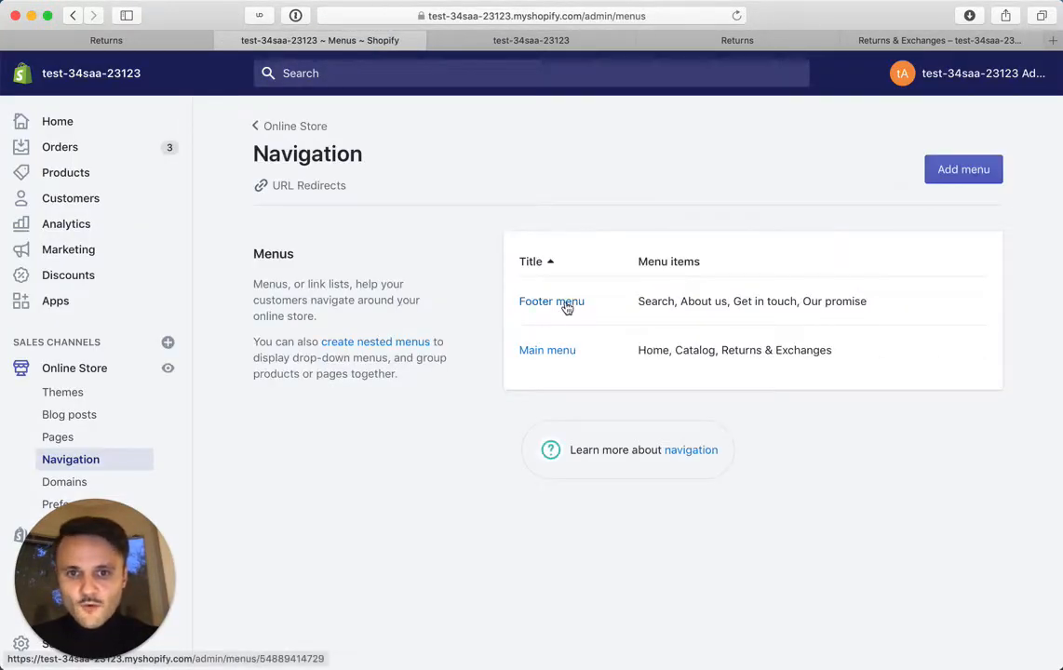
{"action": "left_click", "coordinate": [567, 306]}
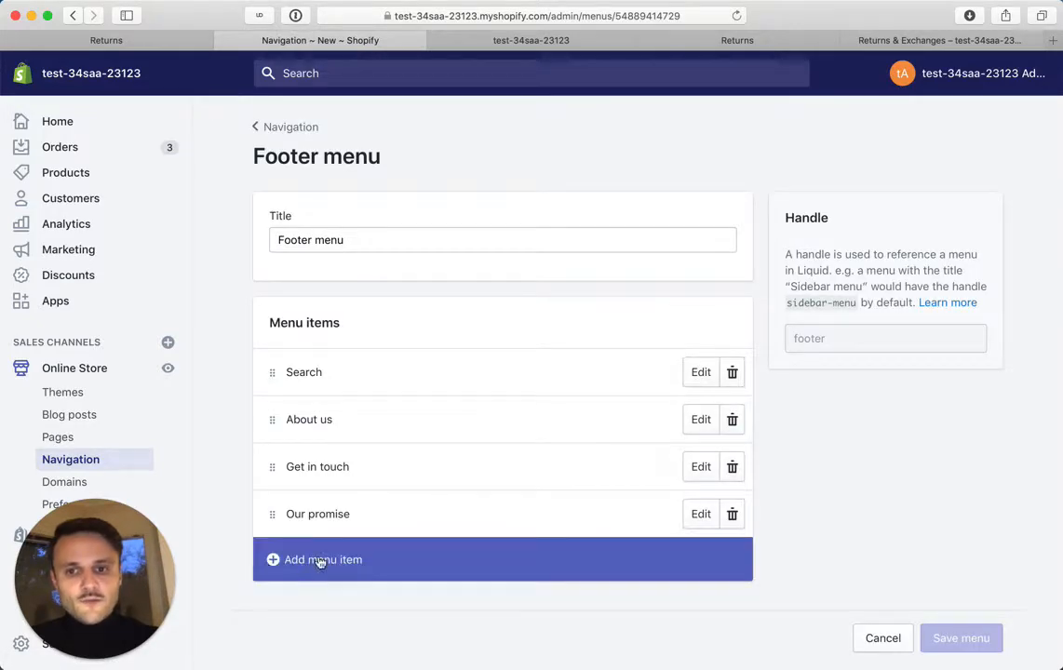
{"action": "left_click", "coordinate": [268, 562]}
{"action": "left_click", "coordinate": [386, 363]}
{"action": "type", "text": "Returns & Exc"}
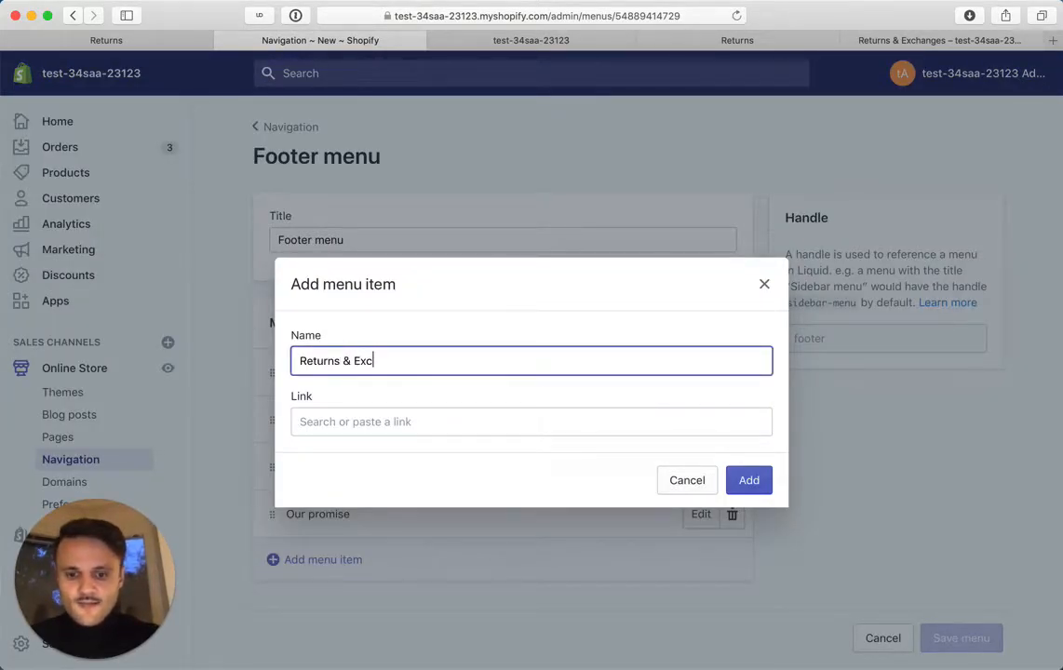
{"action": "type", "text": "hanges"}
Link the new footer item to the Returns & Exchanges page, add it, and save the footer menu
{"action": "left_click", "coordinate": [386, 426]}
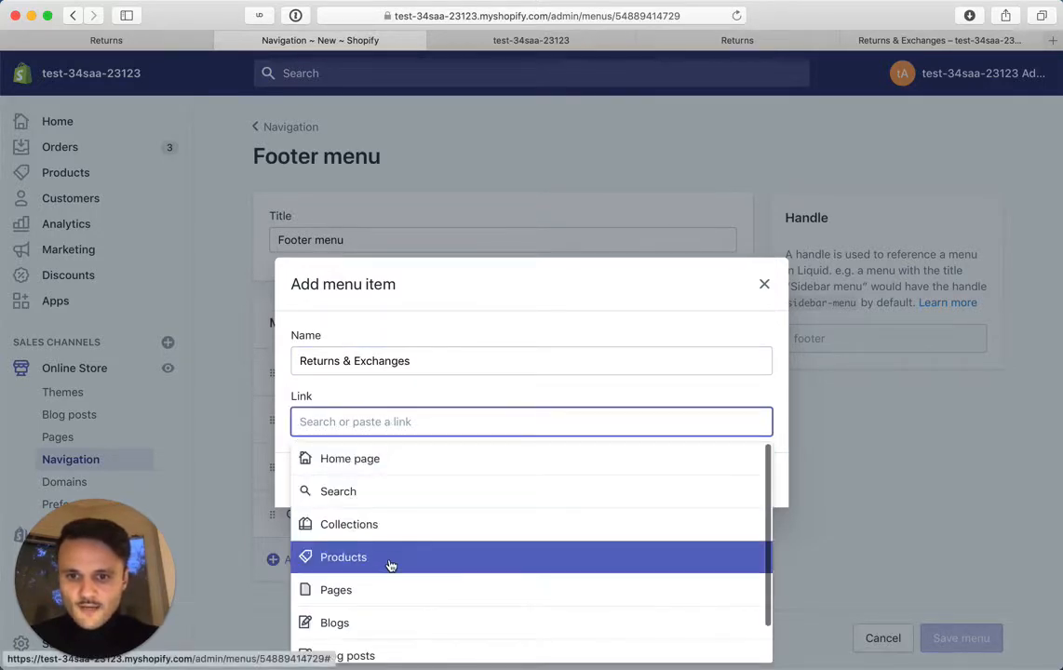
{"action": "left_click", "coordinate": [391, 556]}
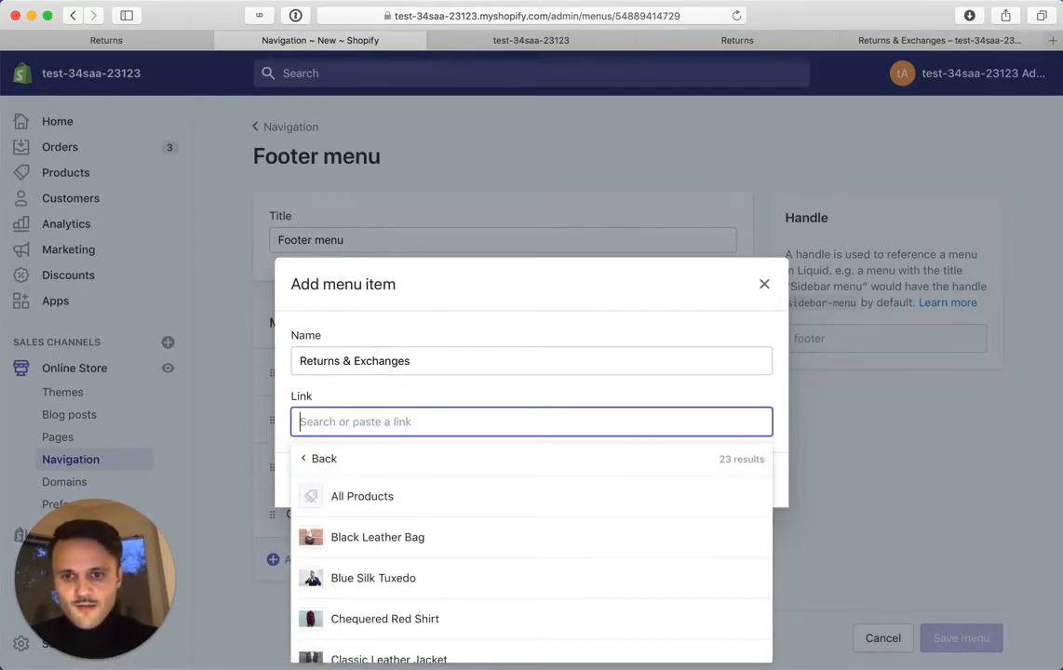
{"action": "left_click", "coordinate": [339, 462]}
{"action": "left_click", "coordinate": [380, 590]}
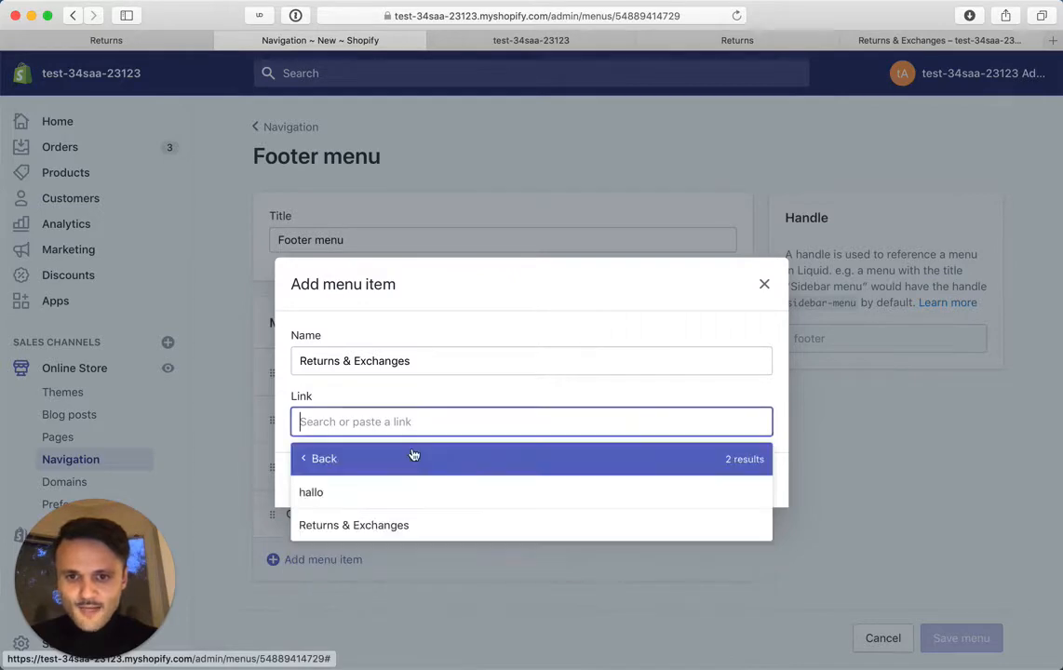
{"action": "left_click", "coordinate": [396, 525]}
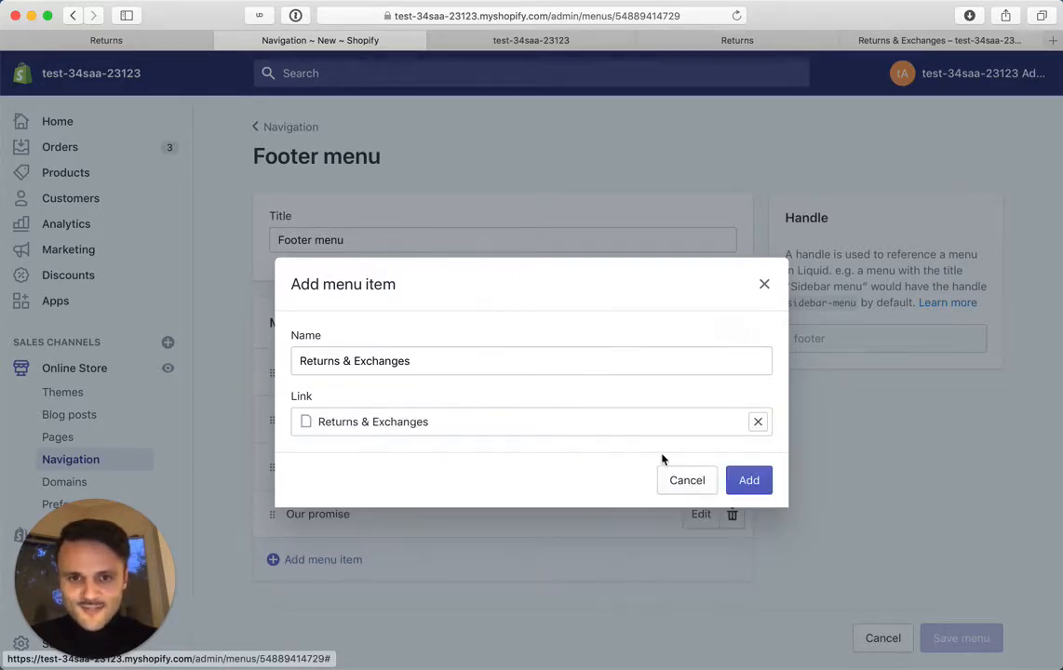
{"action": "left_click", "coordinate": [748, 480]}
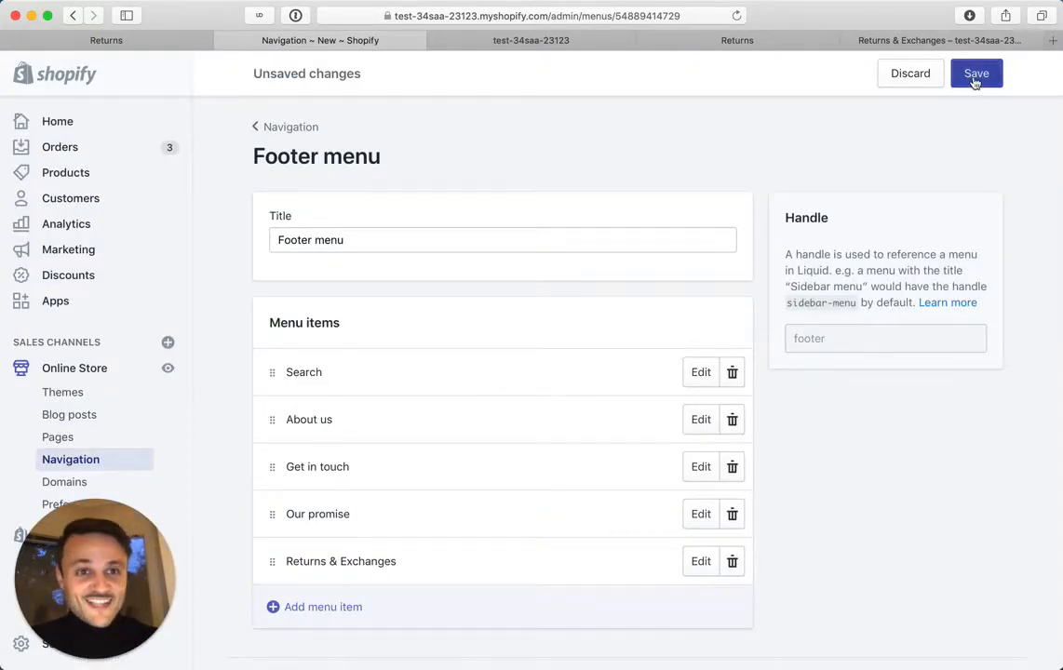
{"action": "left_click", "coordinate": [974, 77]}
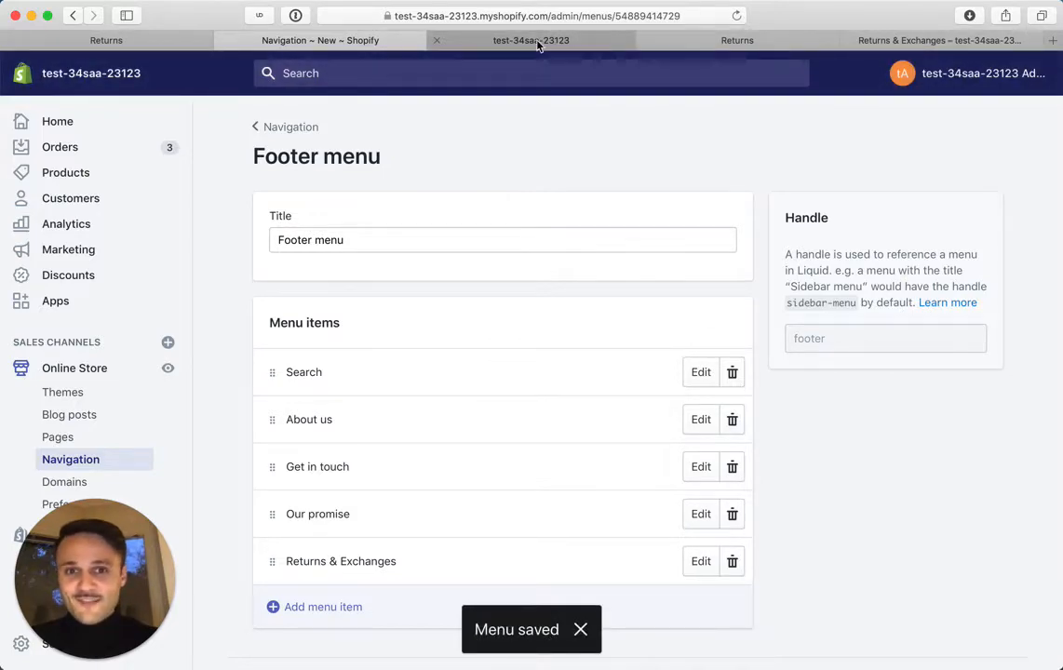
Check the storefront footer for the Returns & Exchanges link, follow it, and look over the returns page
{"action": "left_click", "coordinate": [537, 42]}
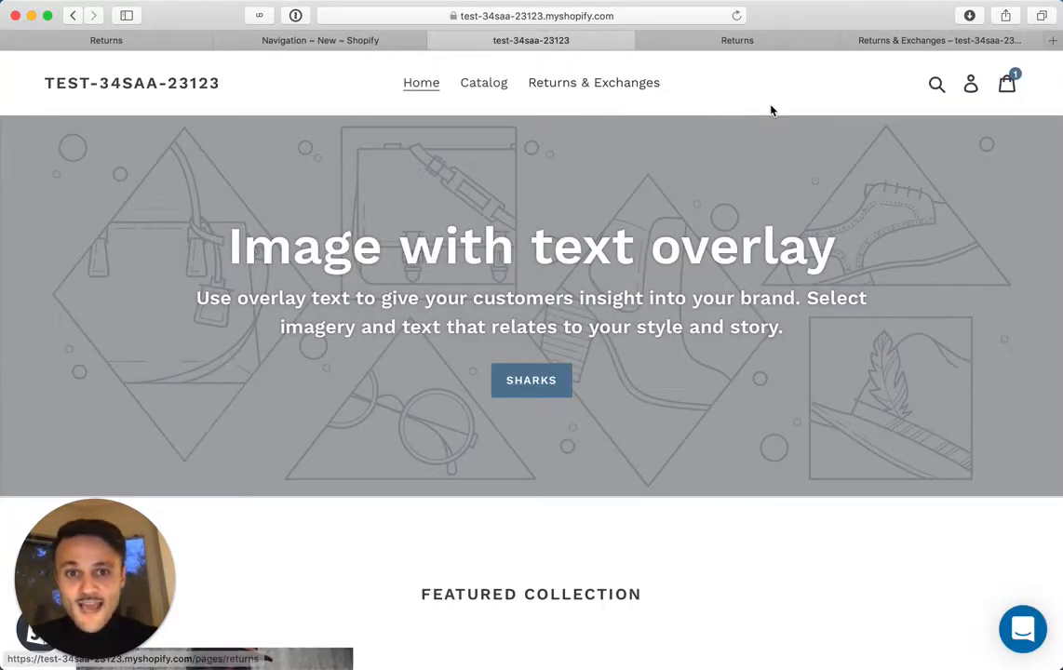
{"action": "scroll", "coordinate": [770, 107], "scroll_direction": "down", "scroll_amount": 10}
{"action": "scroll", "coordinate": [771, 110], "scroll_direction": "down", "scroll_amount": 5}
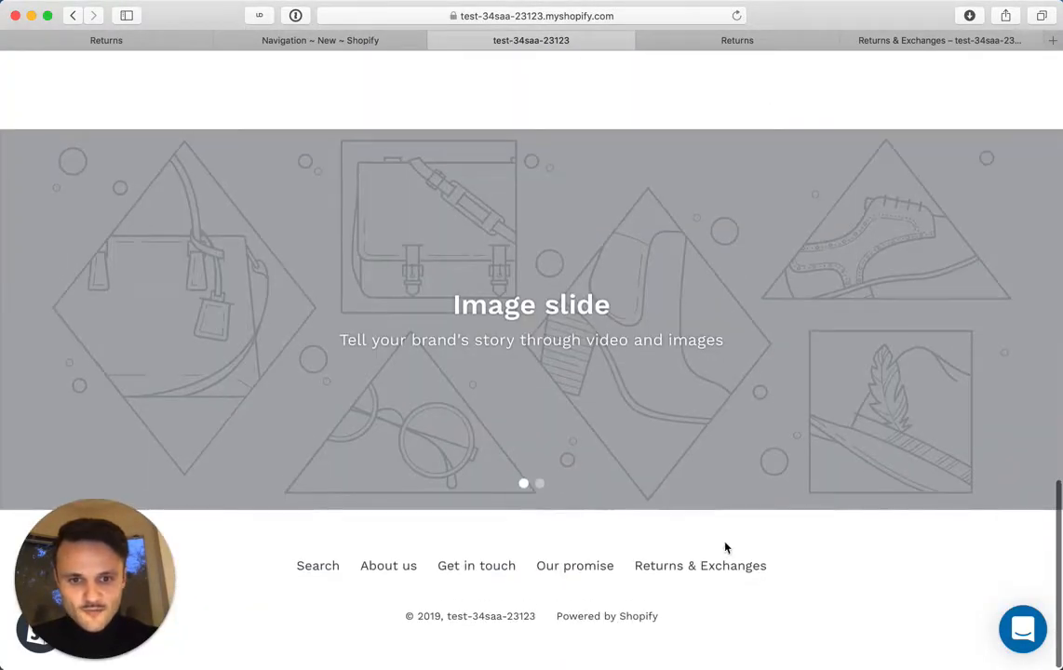
{"action": "left_click", "coordinate": [707, 569]}
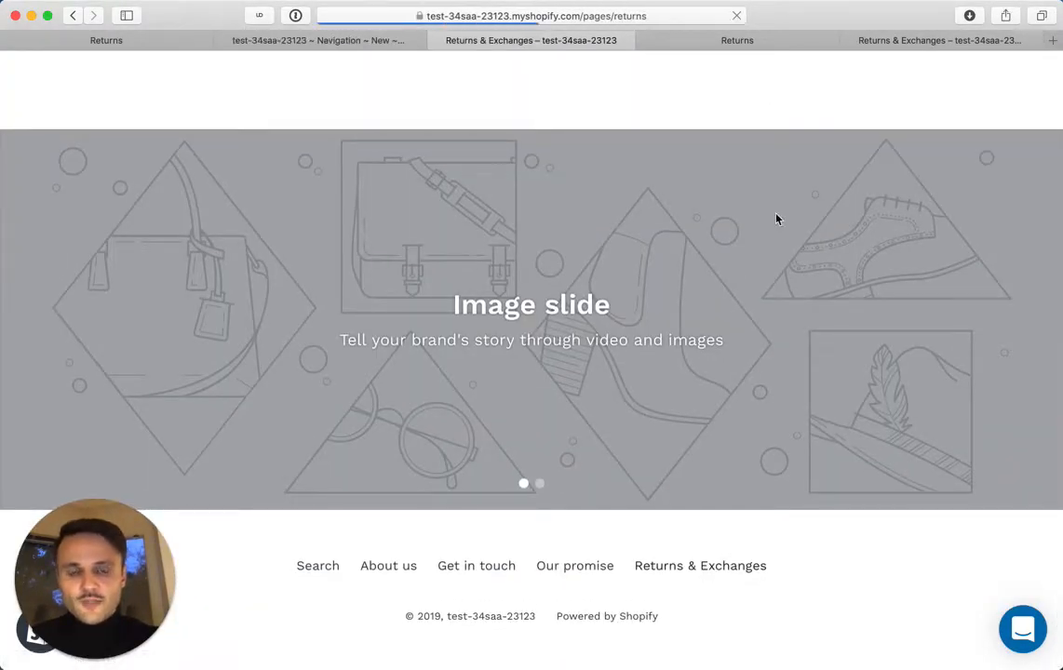
{"action": "scroll", "coordinate": [929, 199], "scroll_direction": "down", "scroll_amount": 5}
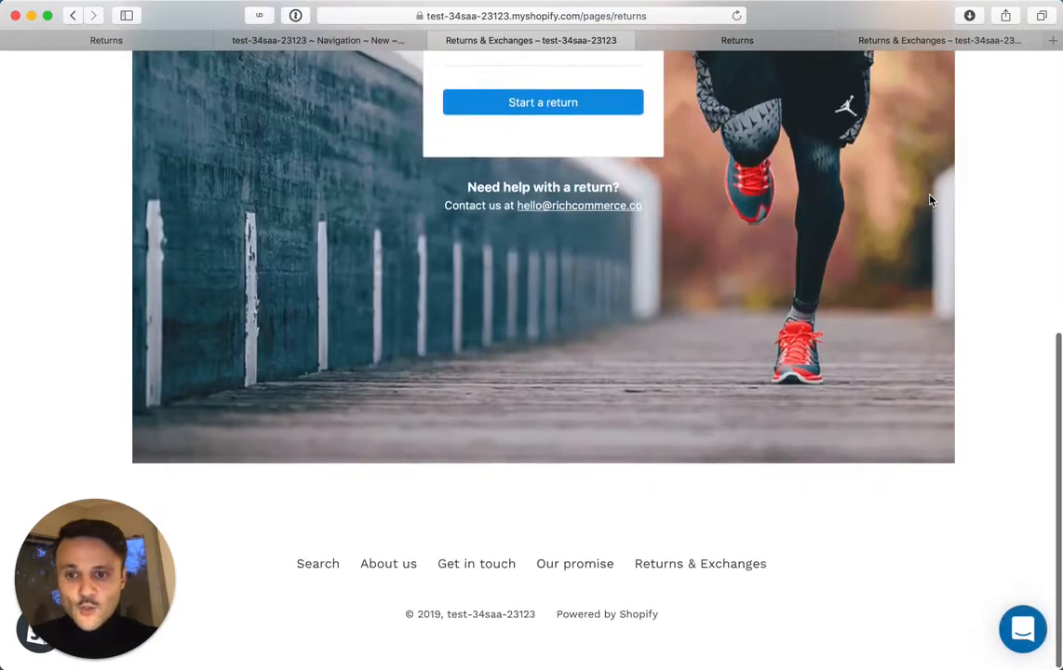
{"action": "scroll", "coordinate": [928, 200], "scroll_direction": "up", "scroll_amount": 6}
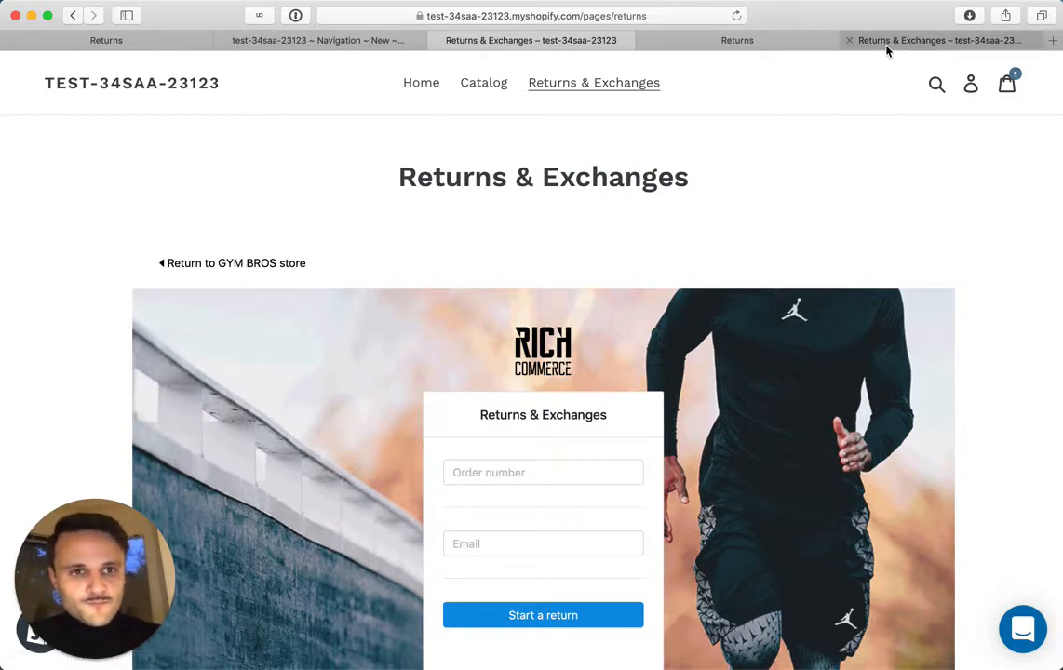
Switch to the Rich Commerce brand settings, disable the "Return to store" header, and save the settings
{"action": "left_click", "coordinate": [783, 46]}
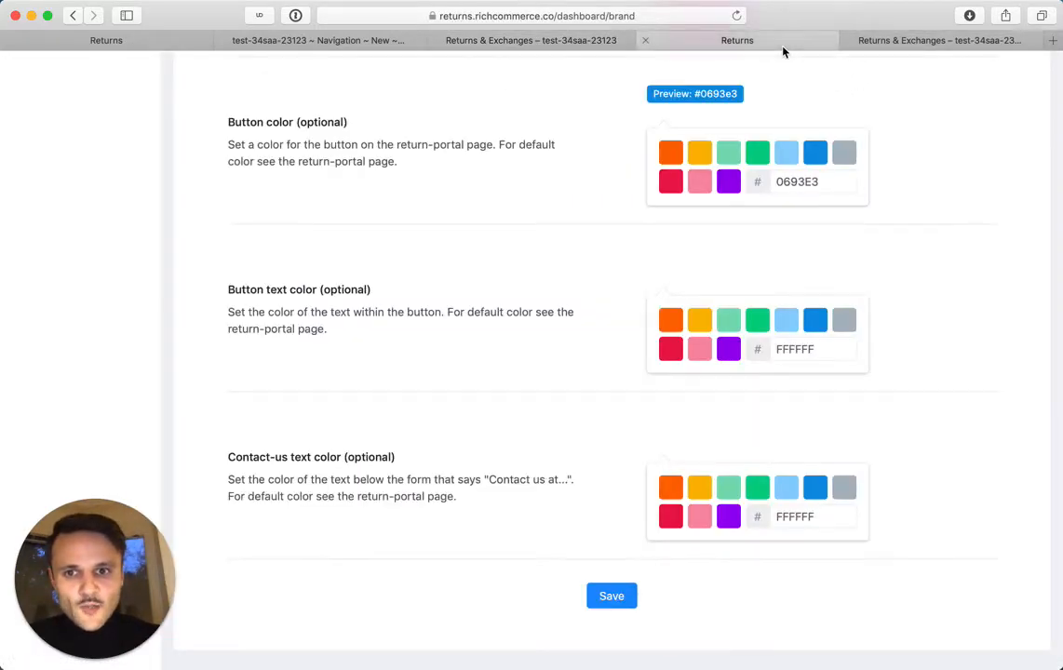
{"action": "scroll", "coordinate": [360, 400], "scroll_direction": "up", "scroll_amount": 10}
{"action": "scroll", "coordinate": [360, 402], "scroll_direction": "up", "scroll_amount": 3}
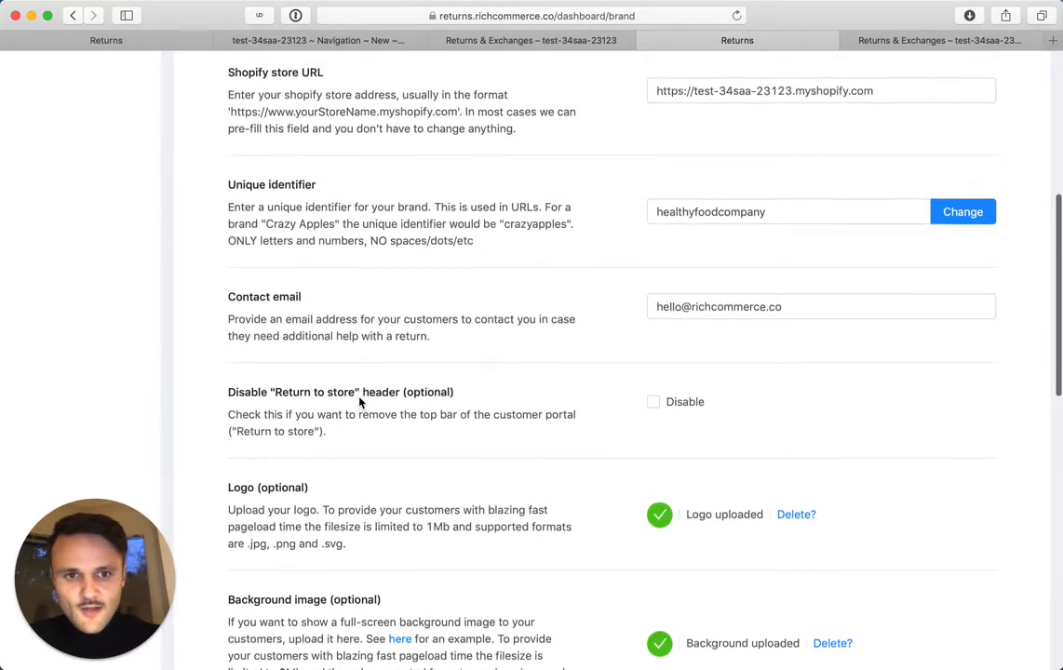
{"action": "scroll", "coordinate": [360, 402], "scroll_direction": "up", "scroll_amount": 5}
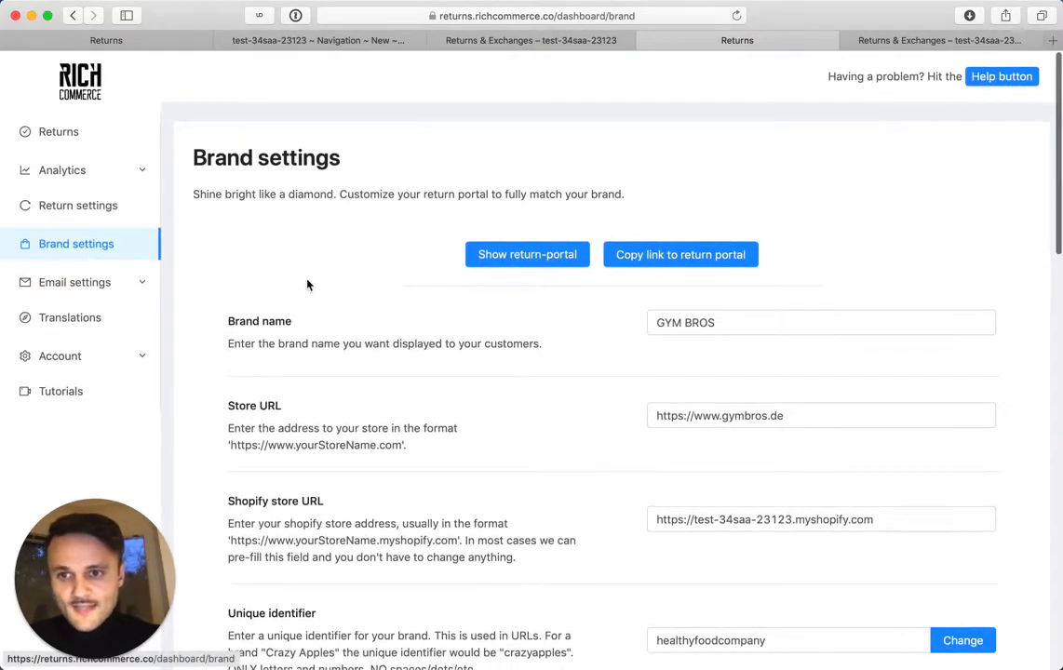
{"action": "scroll", "coordinate": [308, 285], "scroll_direction": "down", "scroll_amount": 5}
{"action": "scroll", "coordinate": [308, 284], "scroll_direction": "down", "scroll_amount": 2}
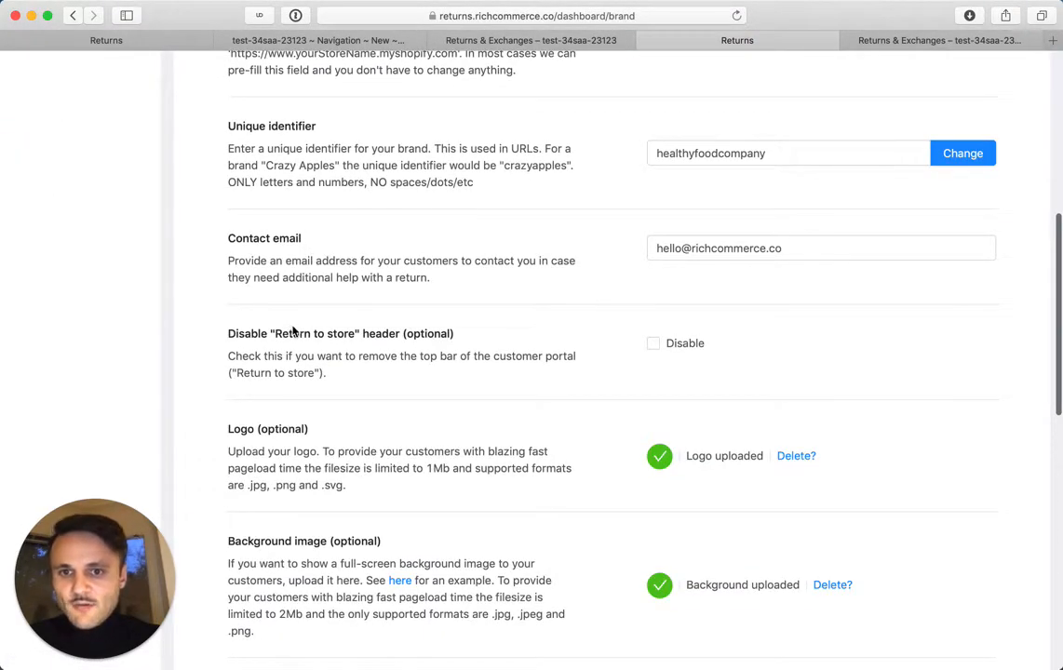
{"action": "left_click", "coordinate": [654, 344]}
{"action": "scroll", "coordinate": [655, 341], "scroll_direction": "down", "scroll_amount": 10}
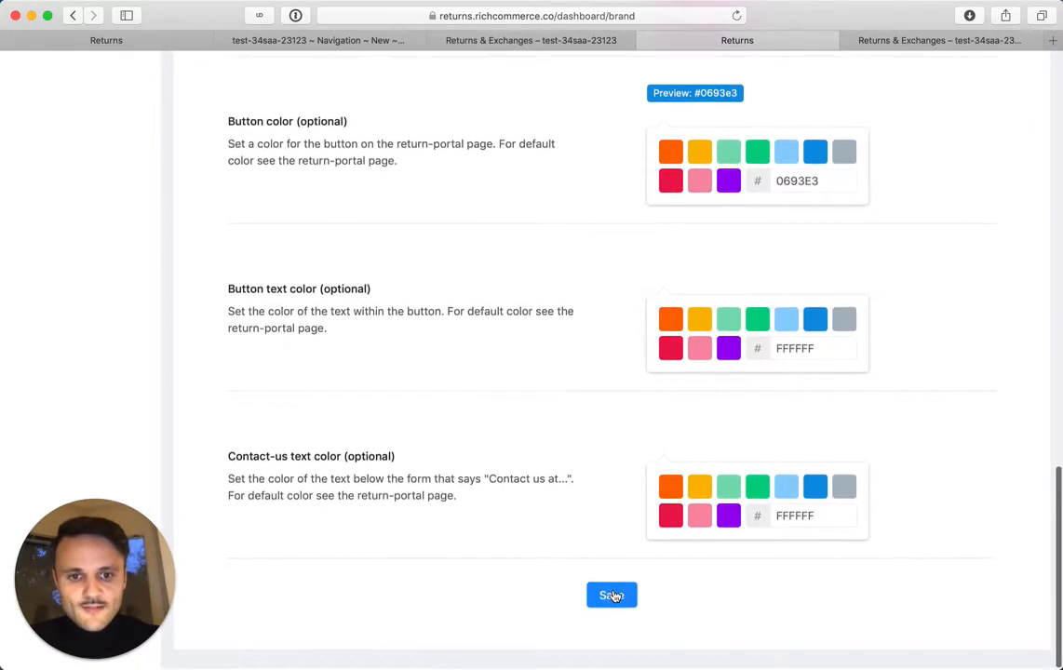
{"action": "left_click", "coordinate": [610, 596]}
Reload the older storefront Returns & Exchanges page and examine how the return portal's header area looks
{"action": "left_click", "coordinate": [899, 43]}
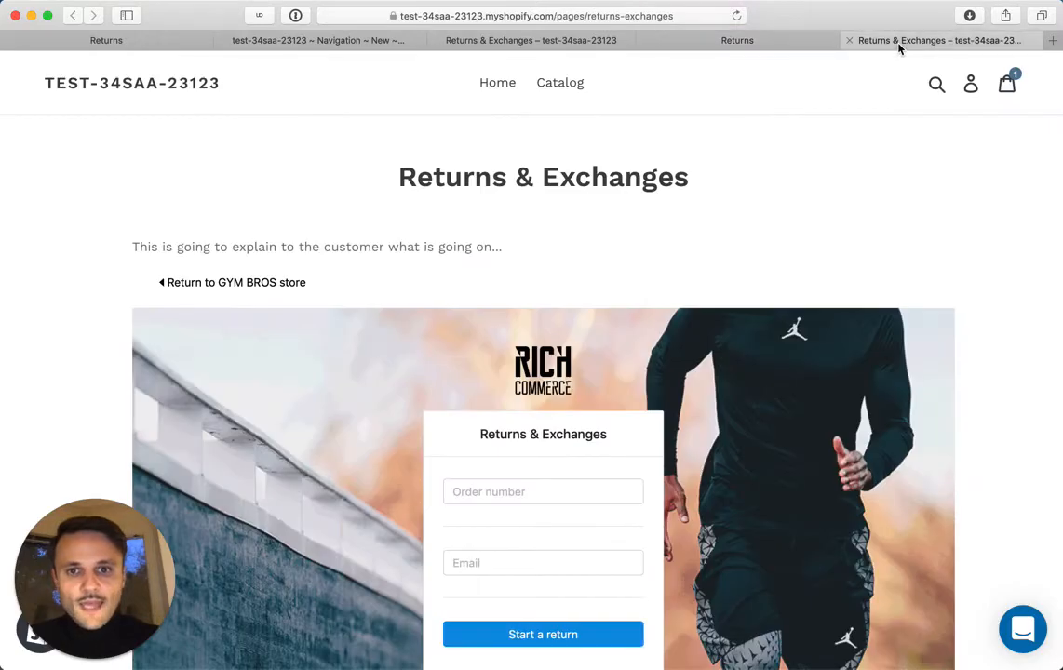
{"action": "key", "text": "super+r"}
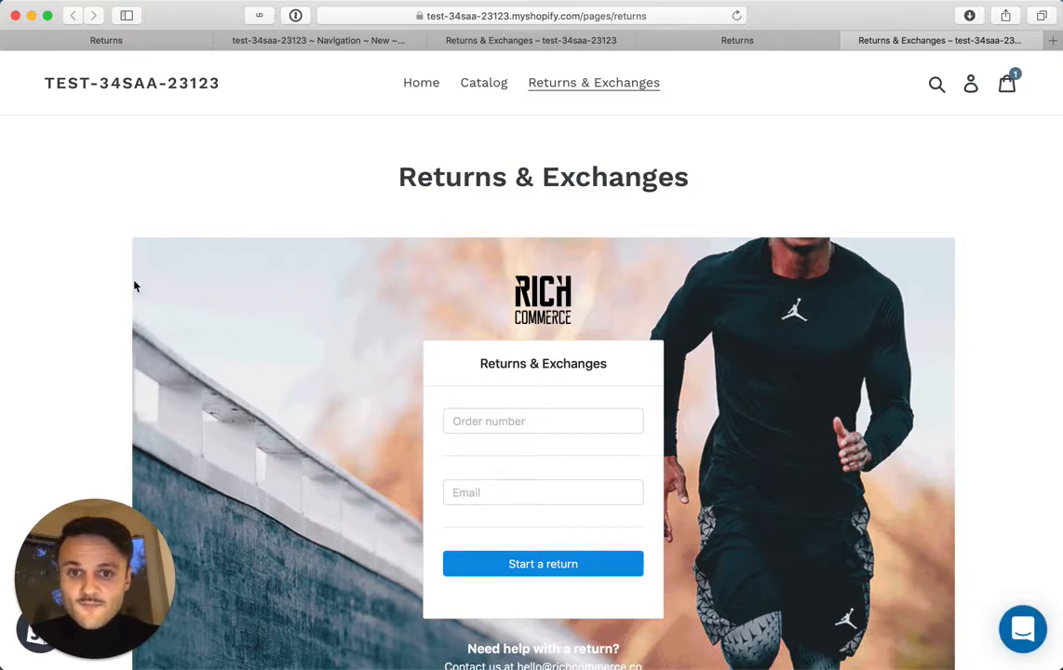
{"action": "scroll", "coordinate": [135, 284], "scroll_direction": "down", "scroll_amount": 3}
{"action": "scroll", "coordinate": [135, 286], "scroll_direction": "down", "scroll_amount": 5}
{"action": "scroll", "coordinate": [135, 286], "scroll_direction": "up", "scroll_amount": 8}
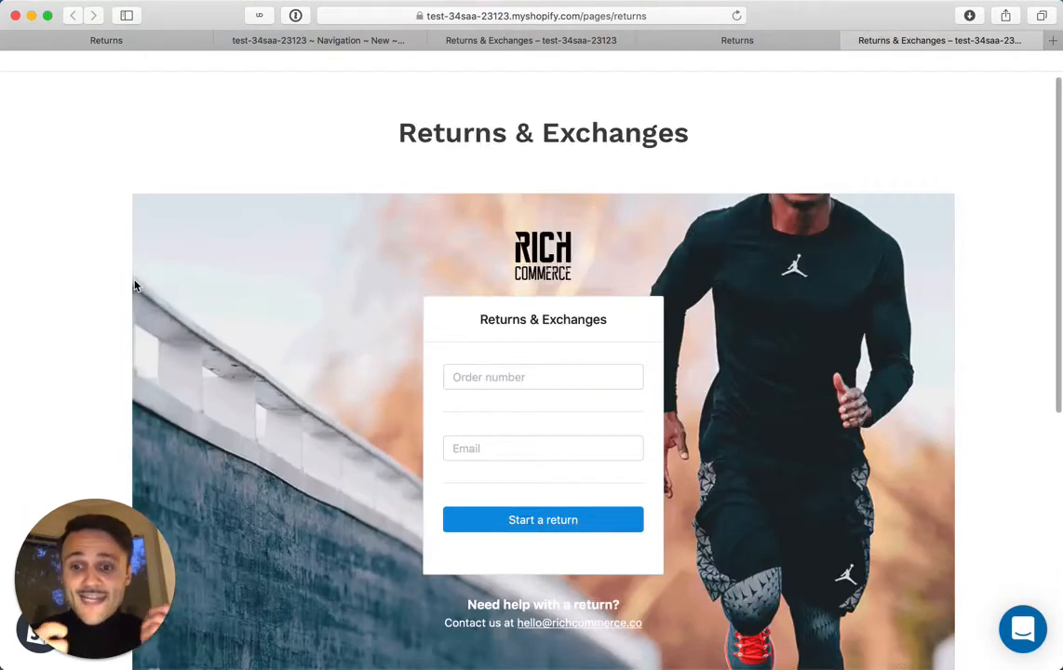